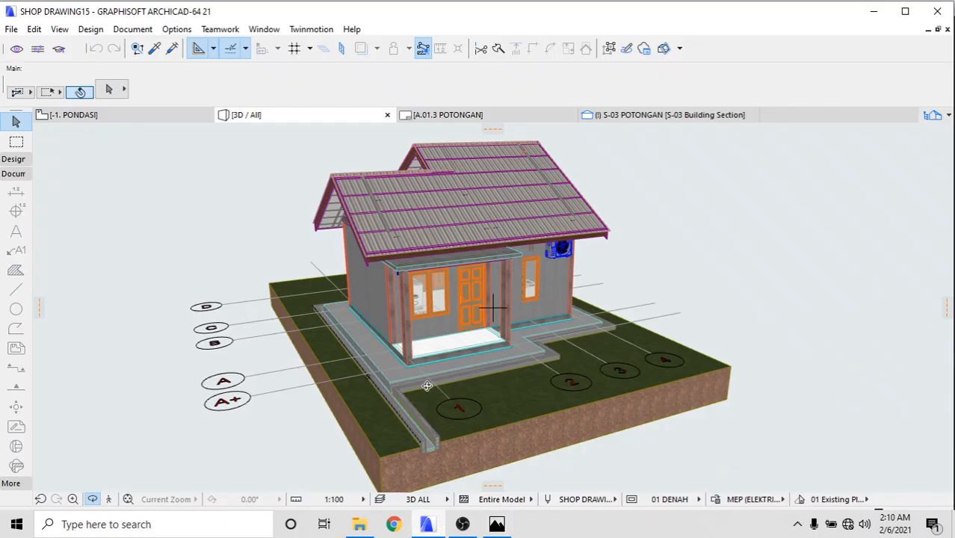
Step: Apply the PONDASI layer combination to the 3D view and inspect the house foundation from several angles
left_click_drag(458, 315, 763, 345)
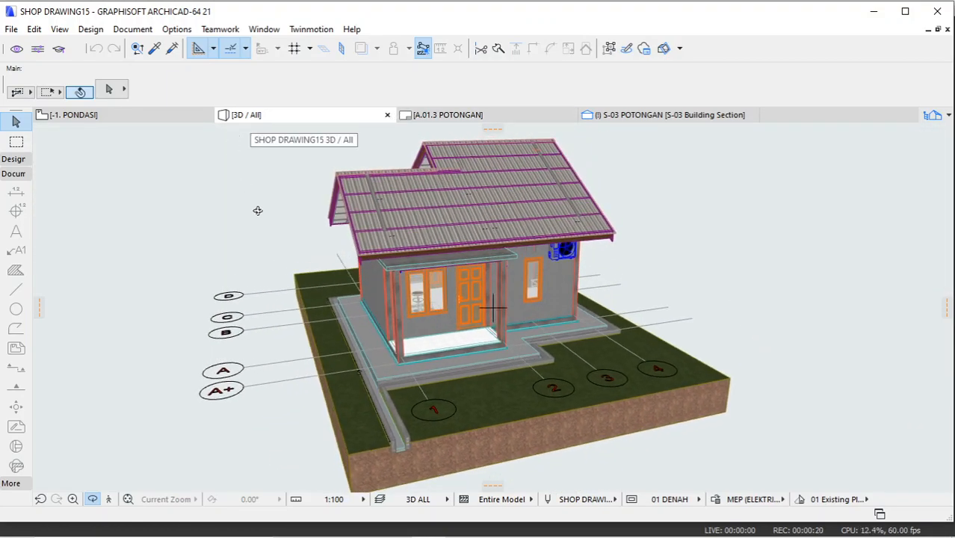
left_click(418, 499)
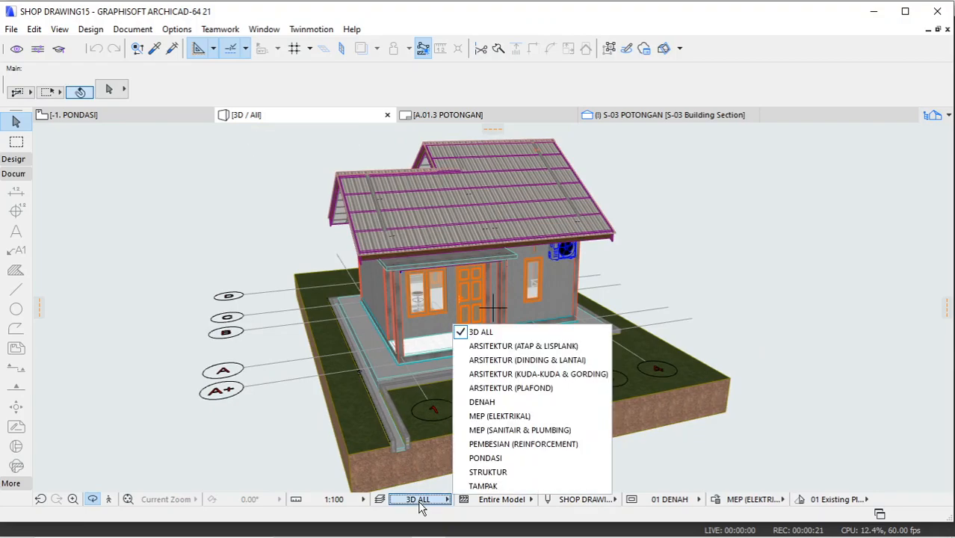
left_click(512, 458)
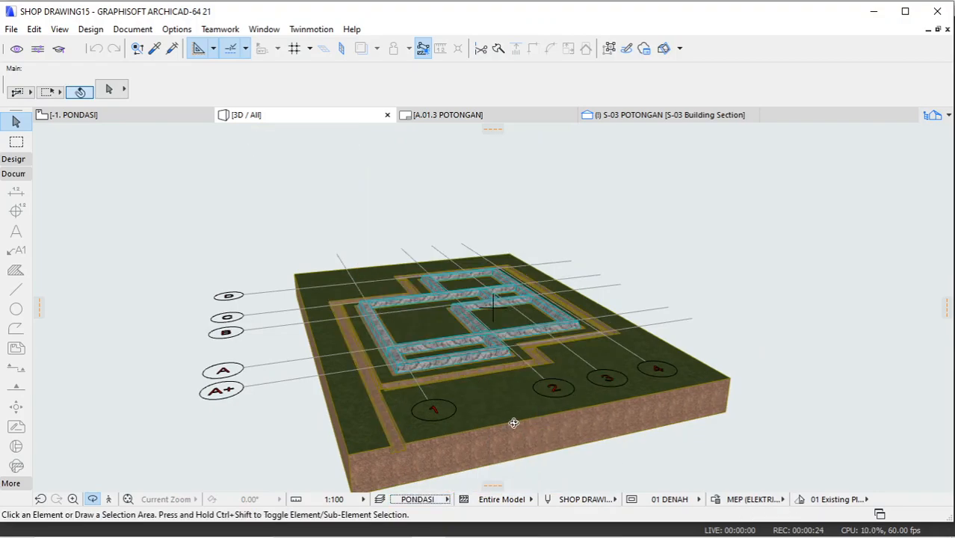
left_click_drag(504, 373, 472, 383)
scroll(472, 383, "up", 10)
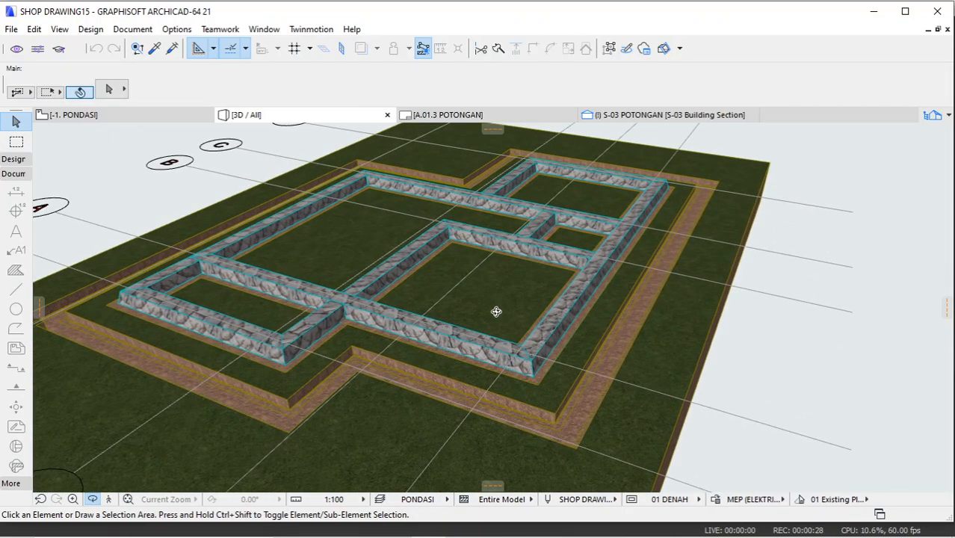
left_click_drag(447, 297, 651, 333)
scroll(721, 316, "down", 6)
left_click_drag(642, 283, 523, 299)
scroll(520, 288, "down", 5)
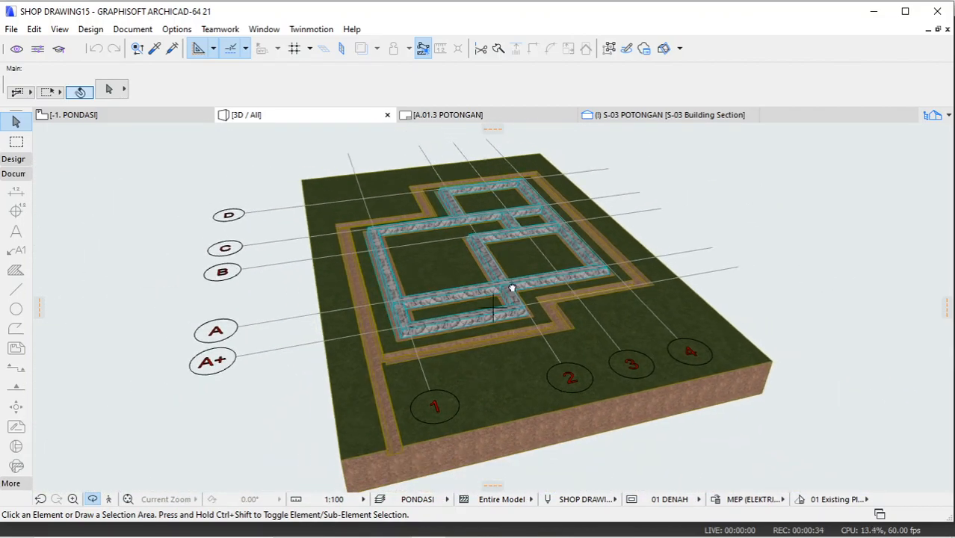
scroll(512, 278, "up", 1)
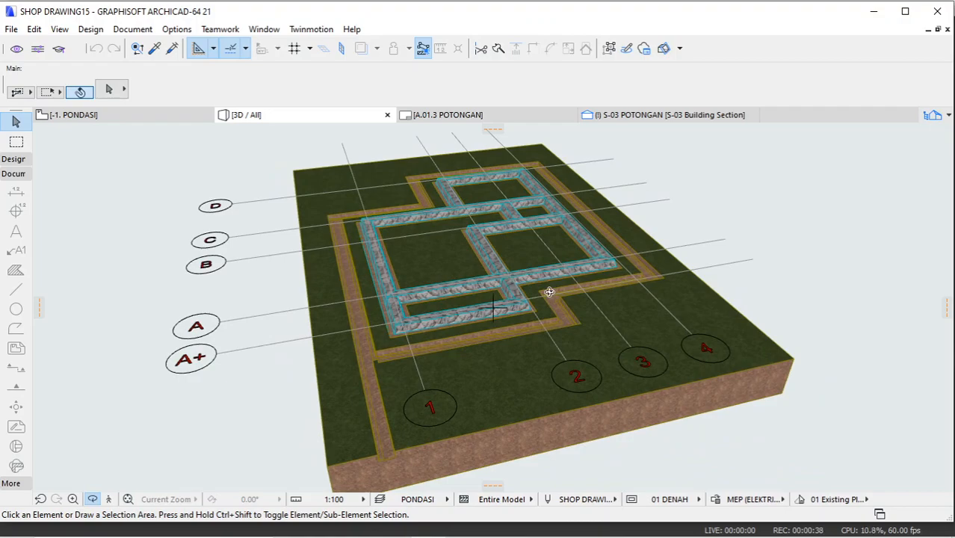
Step: Open the PONDASI floor plan and shorten the S-04 section line by stretching both its ends closer to the building
left_click(155, 118)
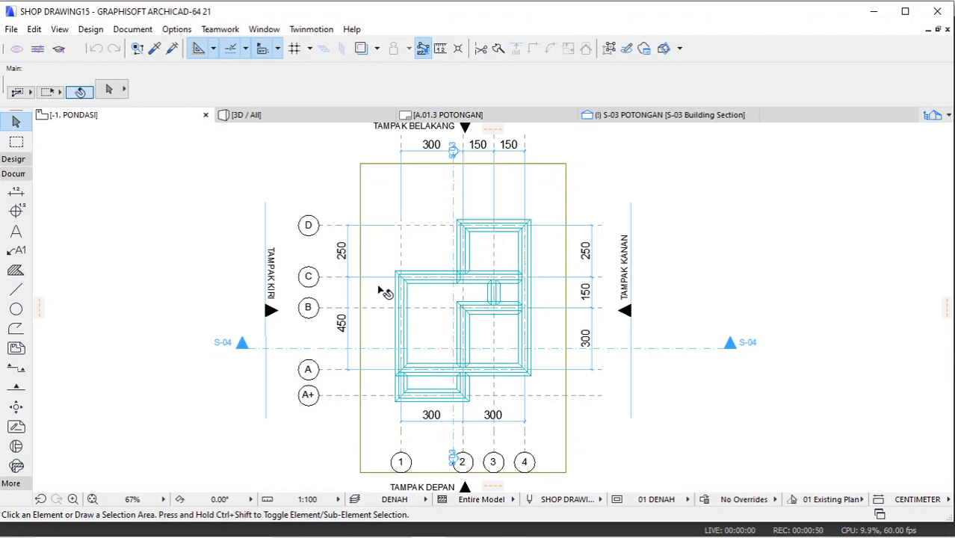
left_click(242, 345)
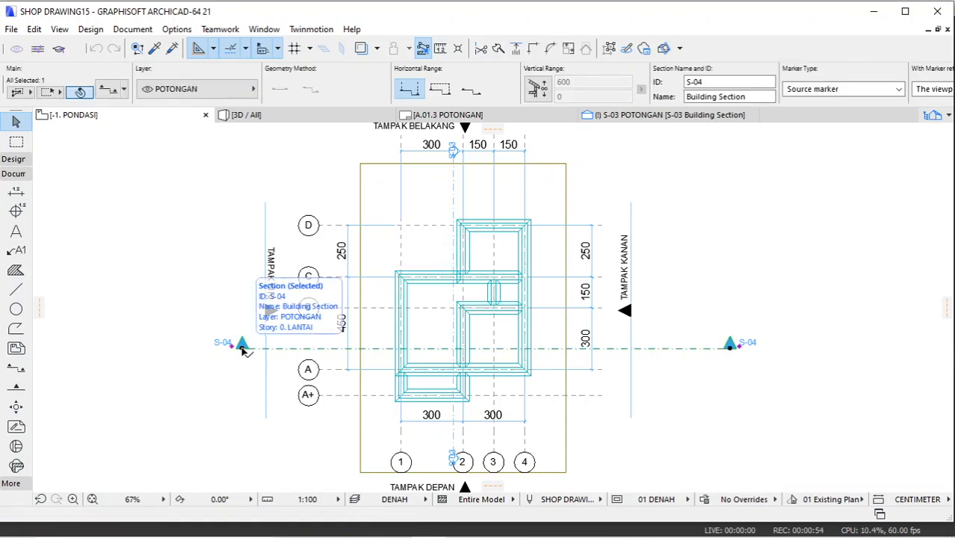
left_click(242, 347)
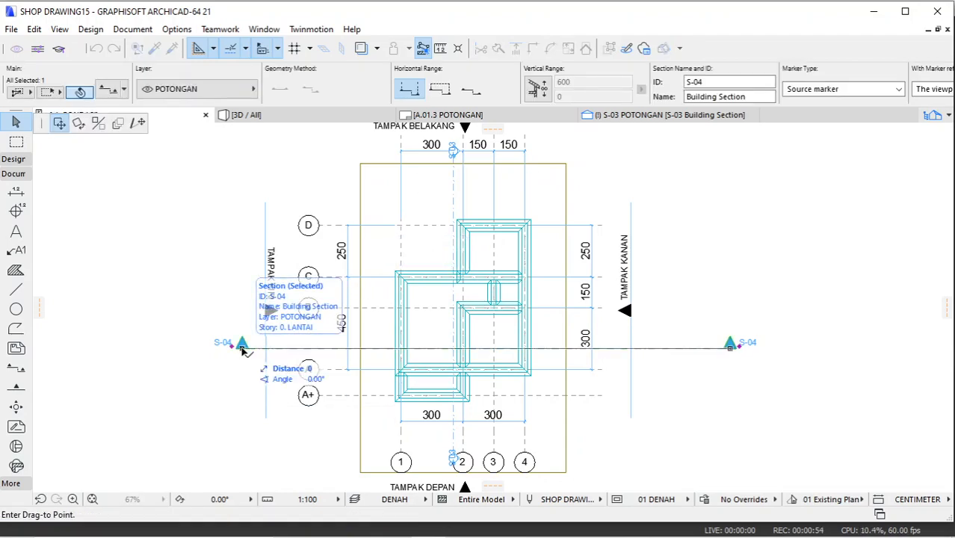
left_click(139, 123)
left_click(290, 341)
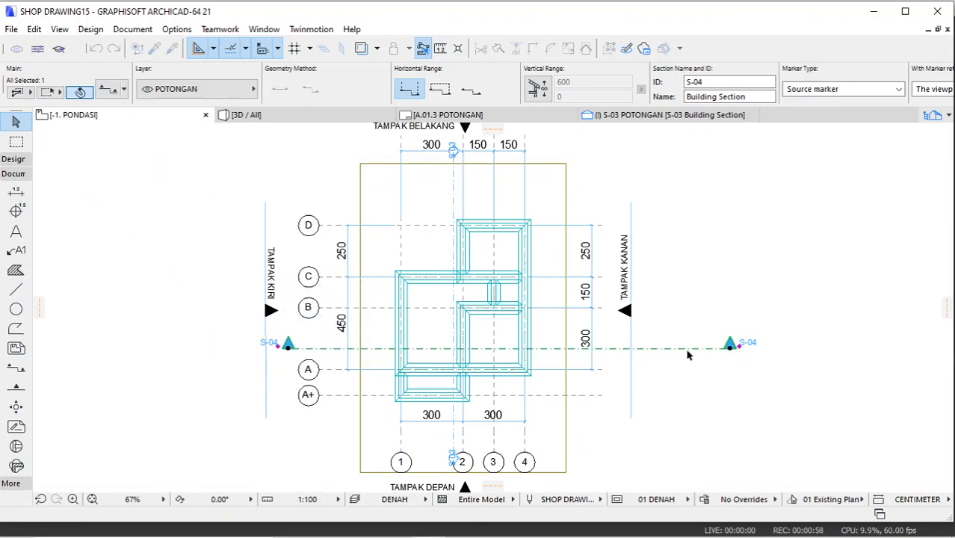
left_click(730, 345)
left_click(874, 279)
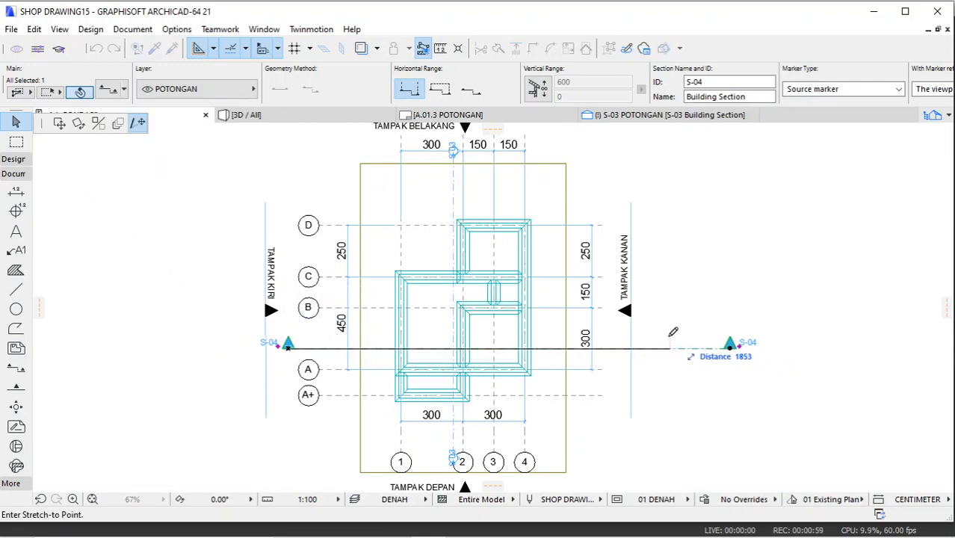
left_click(613, 346)
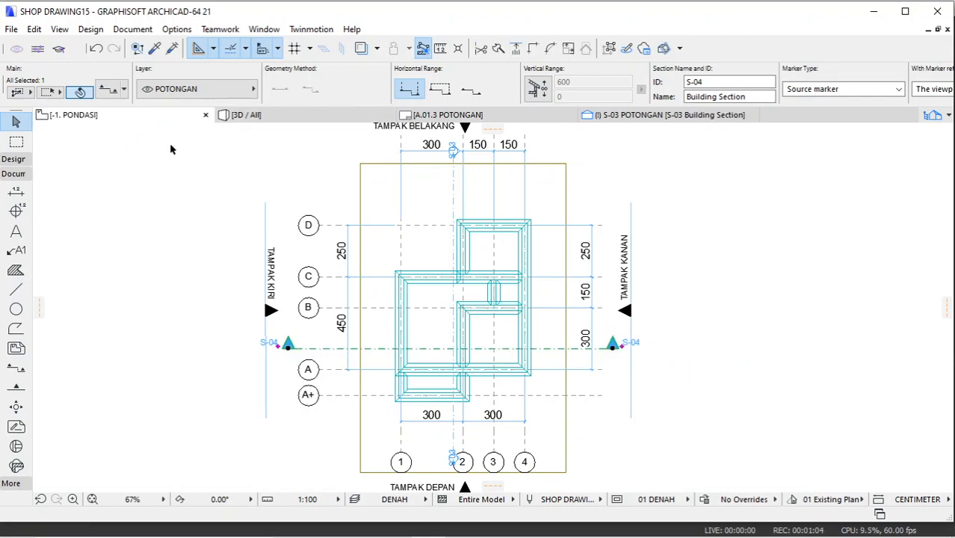
Step: Transfer the marker settings of the S-03 section line to the S-04 section line, excluding ID and layer
left_click(155, 47)
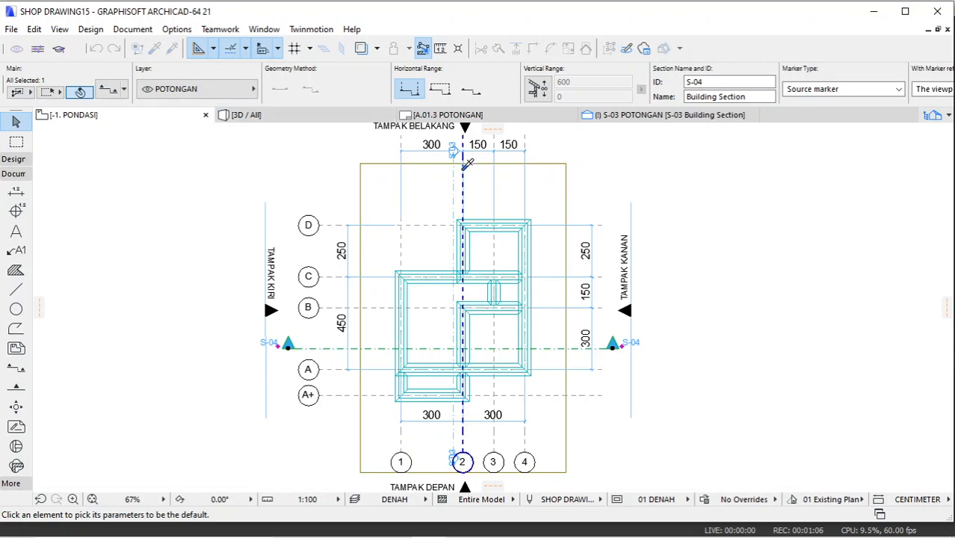
left_click(452, 150)
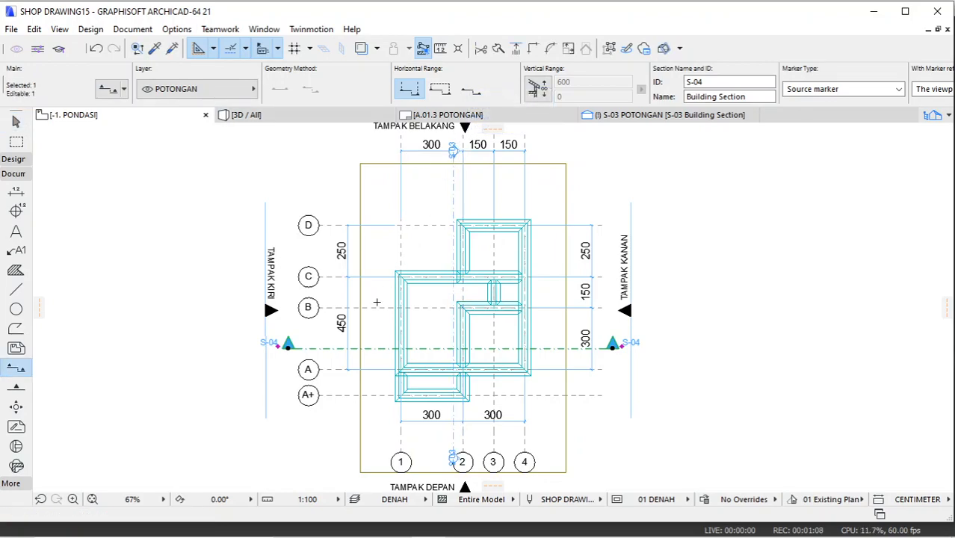
left_click(172, 48)
left_click(298, 345)
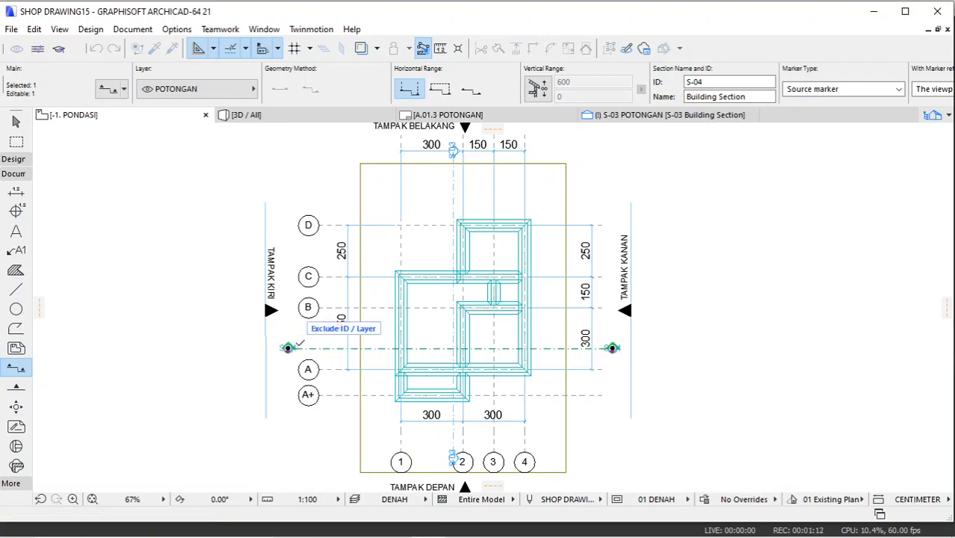
scroll(663, 345, "up", 1)
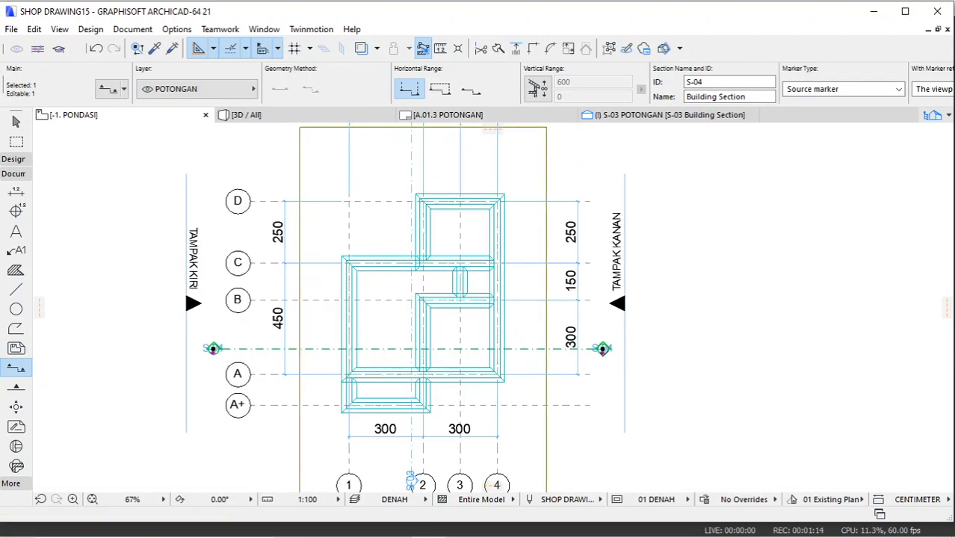
scroll(603, 352, "down", 1)
key("Escape")
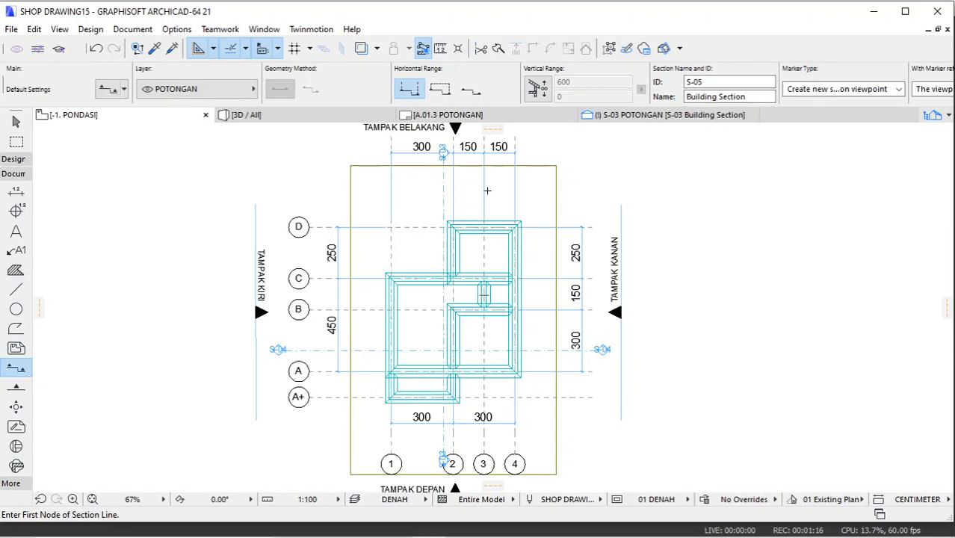
middle_click_drag(488, 193, 482, 217)
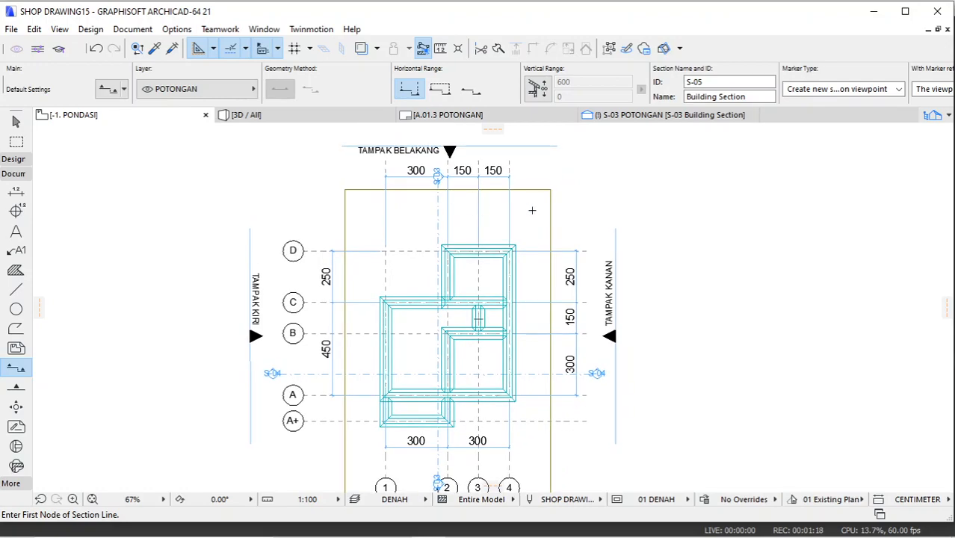
key("Escape")
scroll(576, 215, "down", 2)
scroll(580, 305, "up", 1)
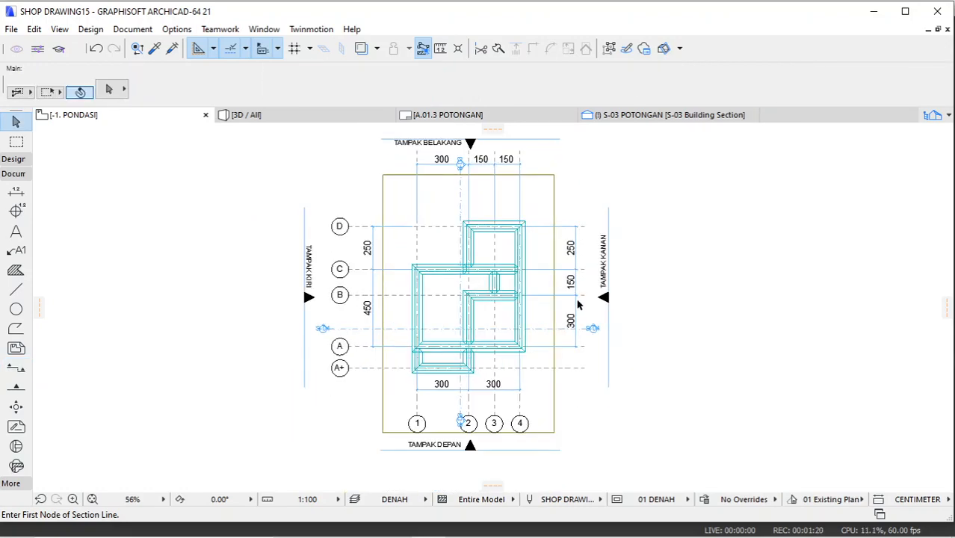
Step: Open the S-04 section with the current view settings and examine its drawing and labels
middle_click_drag(616, 292, 593, 293)
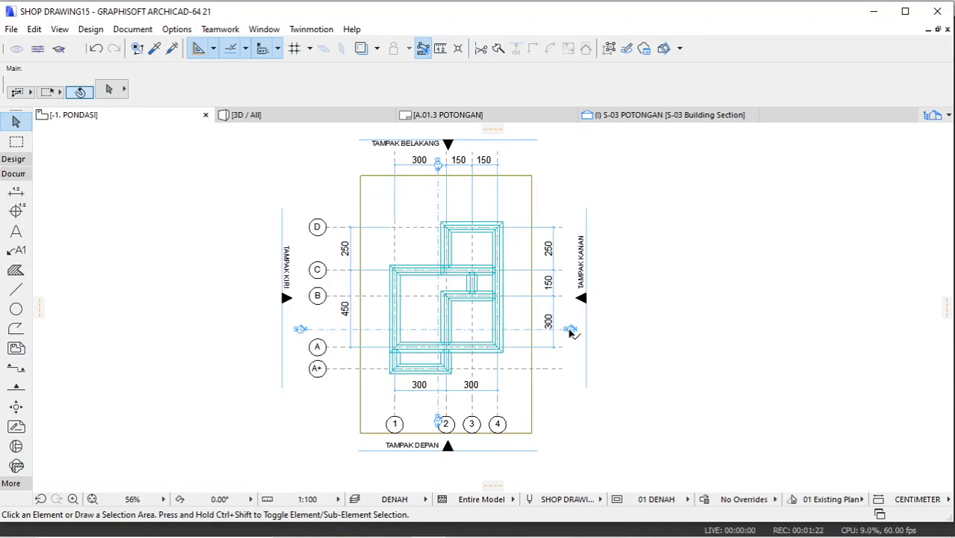
left_click(572, 329)
right_click(655, 194)
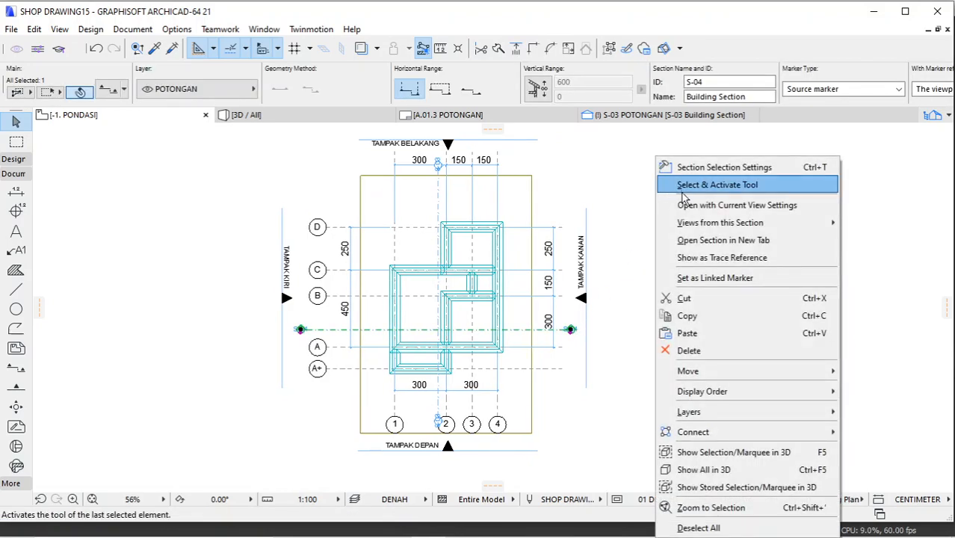
left_click(684, 206)
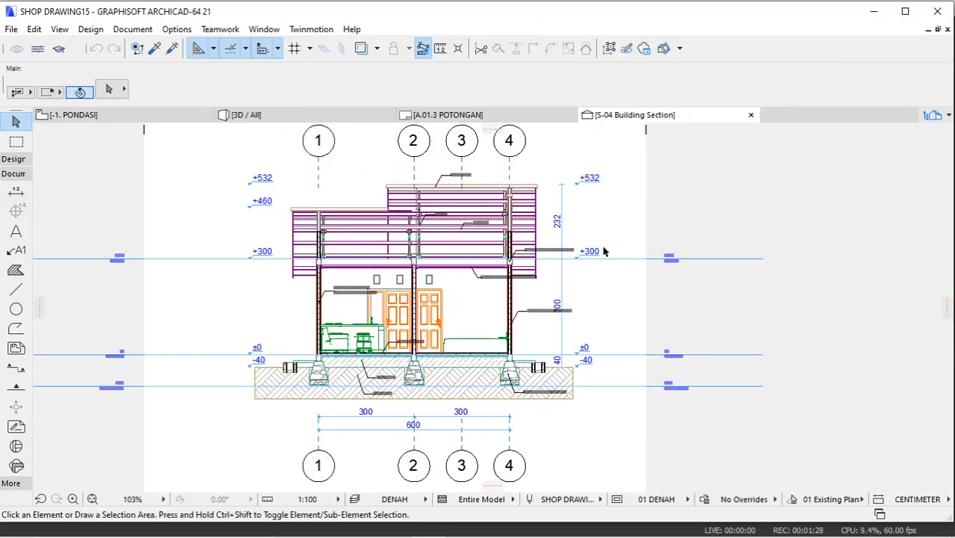
scroll(459, 231, "up", 3)
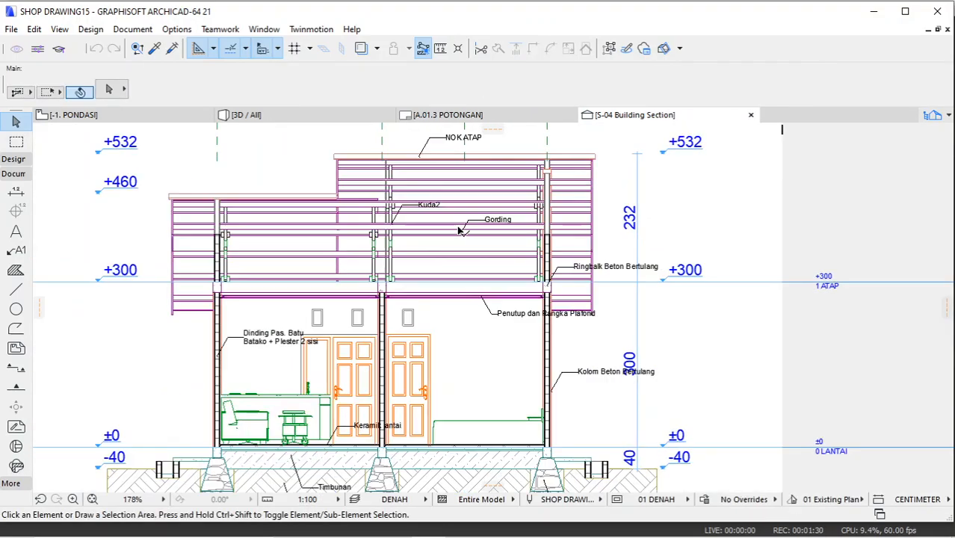
scroll(459, 231, "down", 2)
Step: From the PONDASI floor plan, open the S-03 section with the current view settings and apply the 3D ALL layer combination
left_click(123, 116)
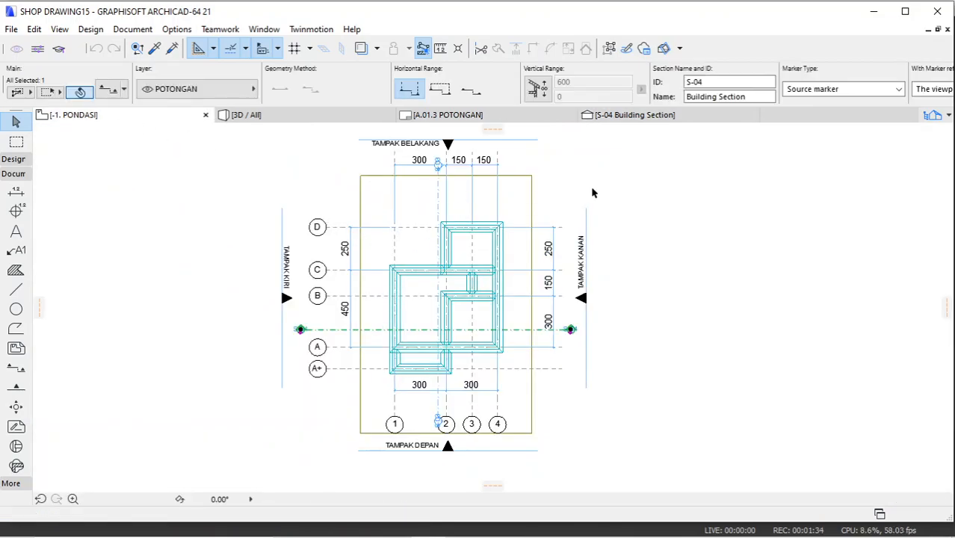
left_click(439, 164)
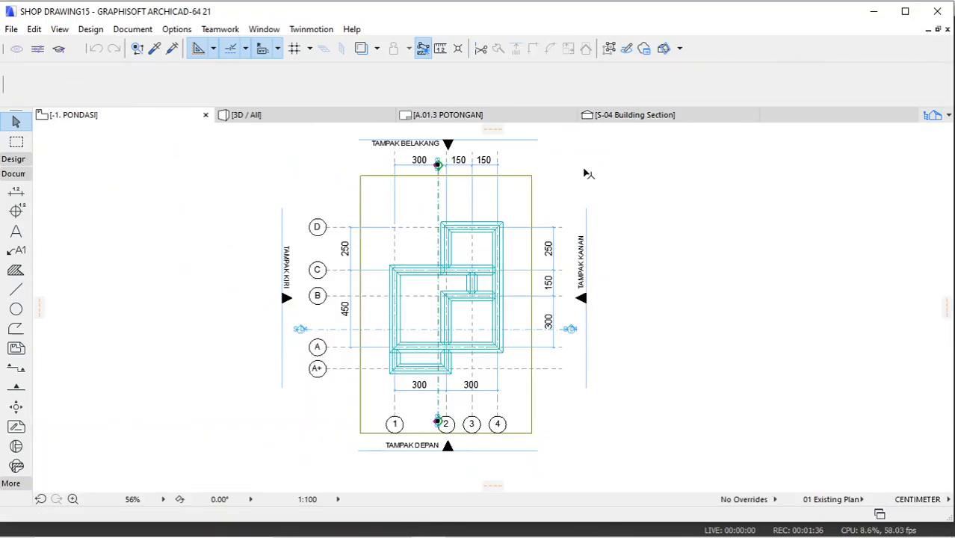
right_click(572, 169)
left_click(593, 205)
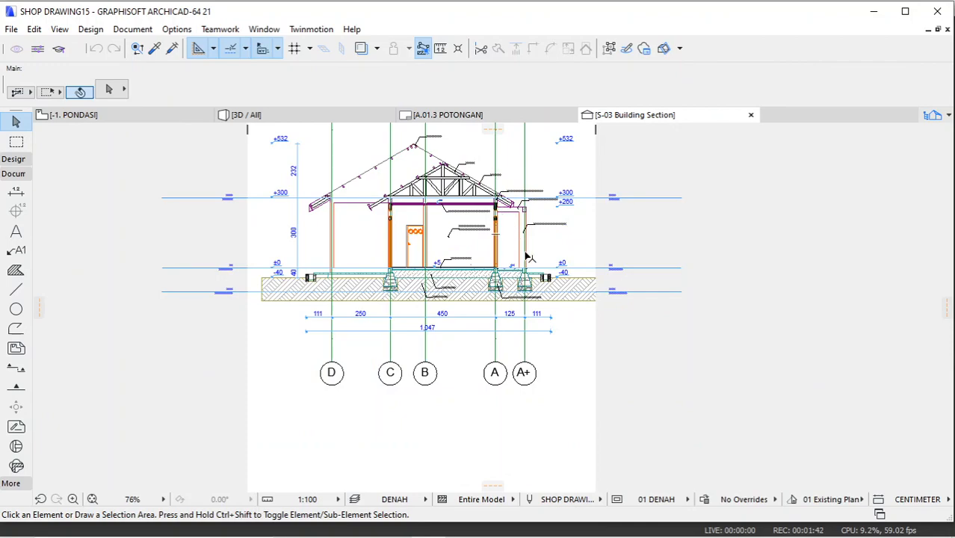
scroll(526, 257, "up", 4)
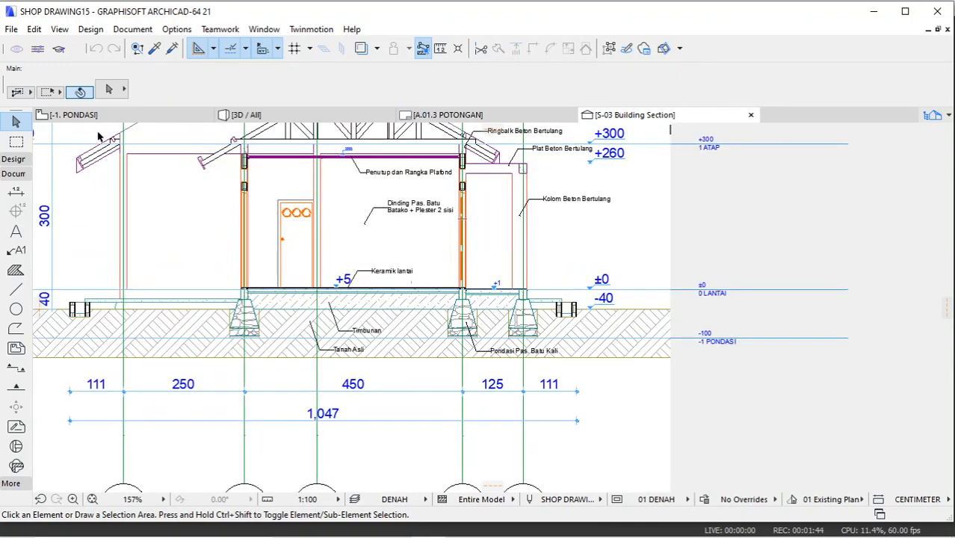
left_click(407, 501)
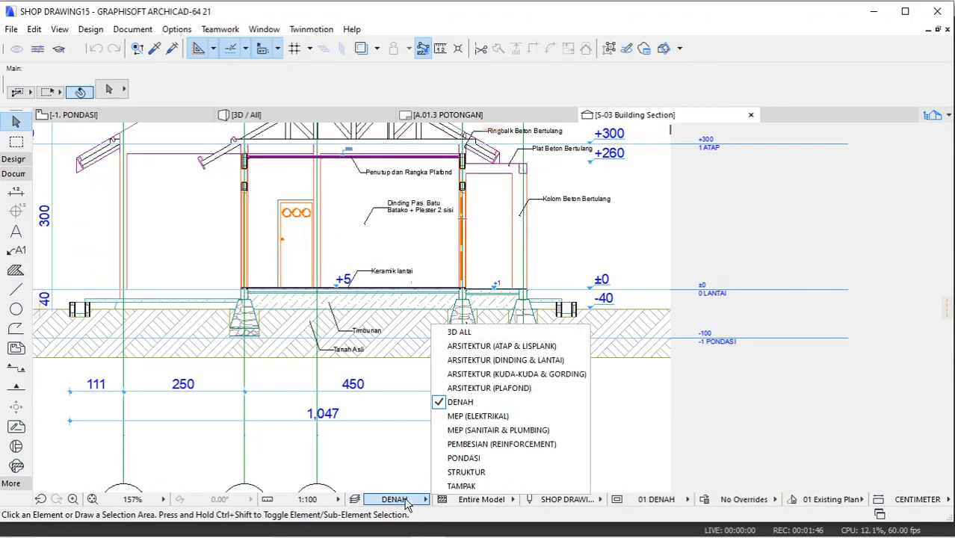
left_click(458, 332)
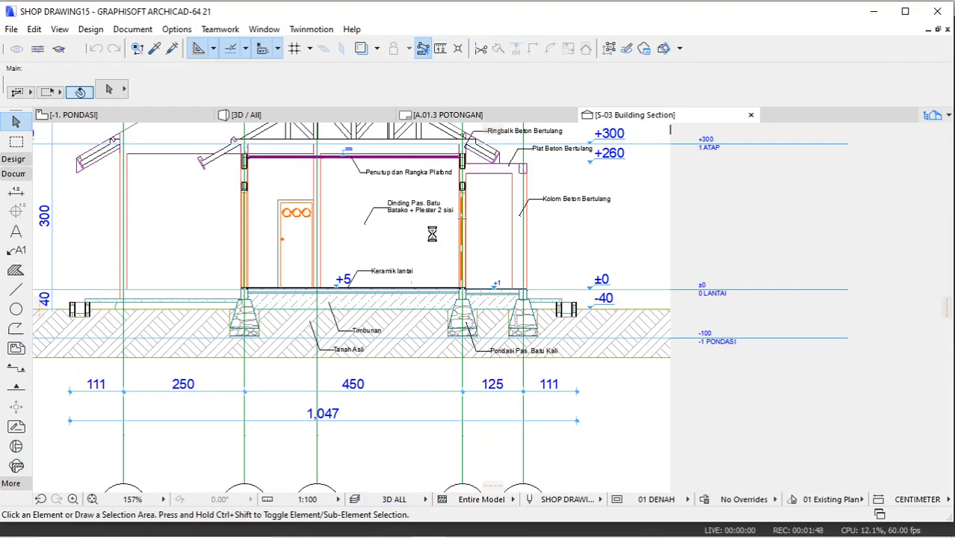
middle_click_drag(433, 235, 471, 331)
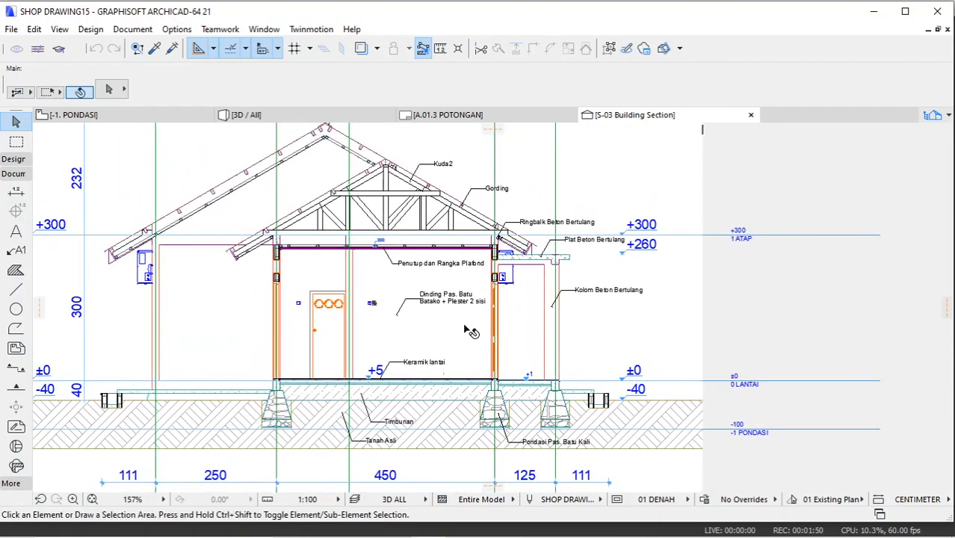
Step: Return to the PONDASI floor plan and check its active layer combination
left_click(107, 118)
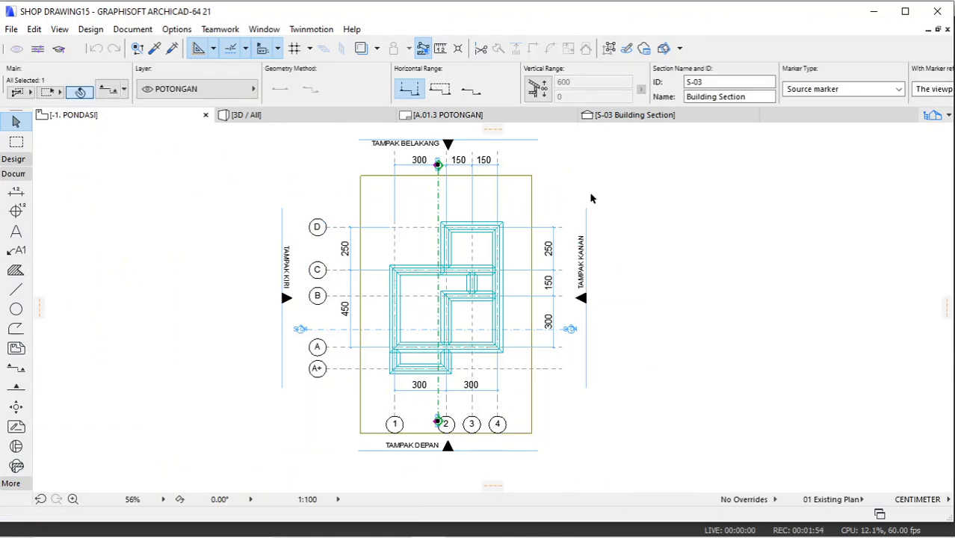
left_click(583, 191)
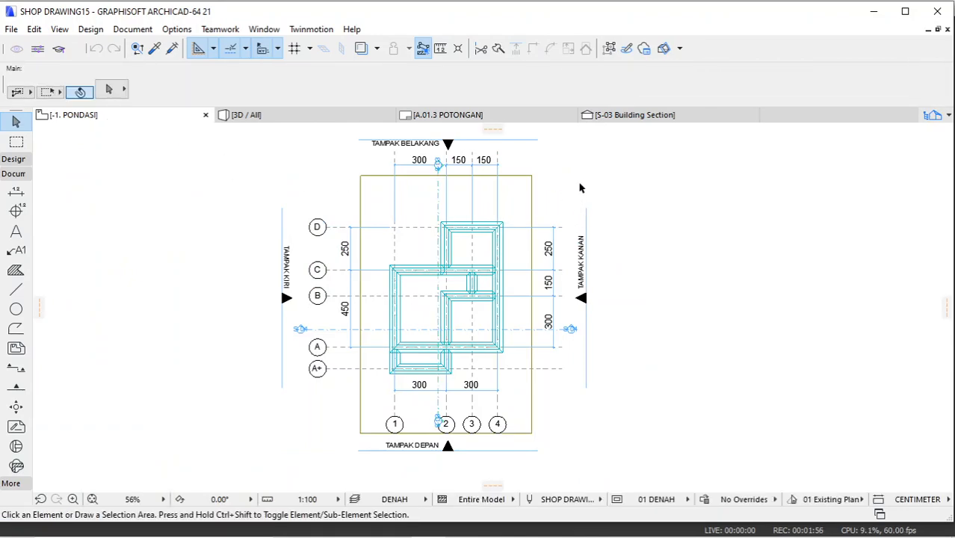
middle_click_drag(559, 249, 550, 249)
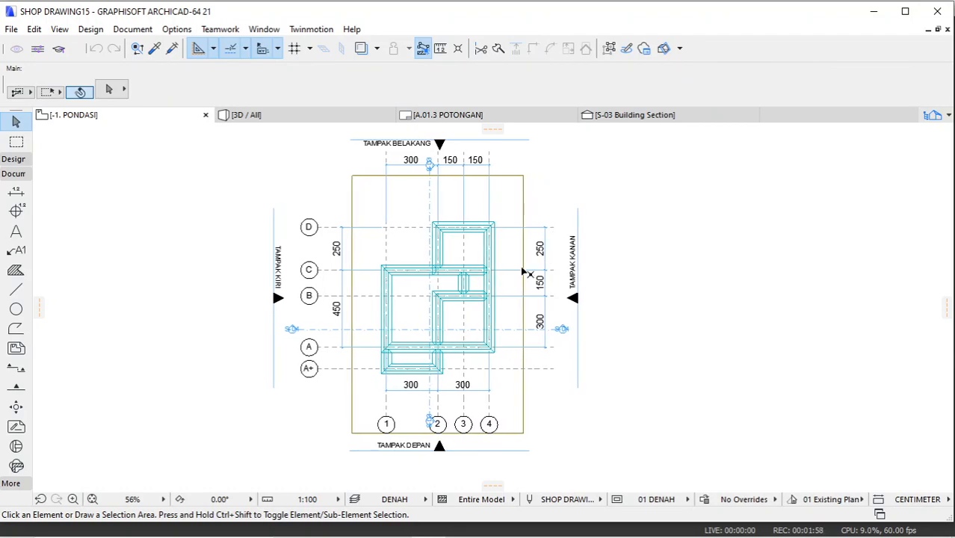
middle_click_drag(513, 295, 505, 312)
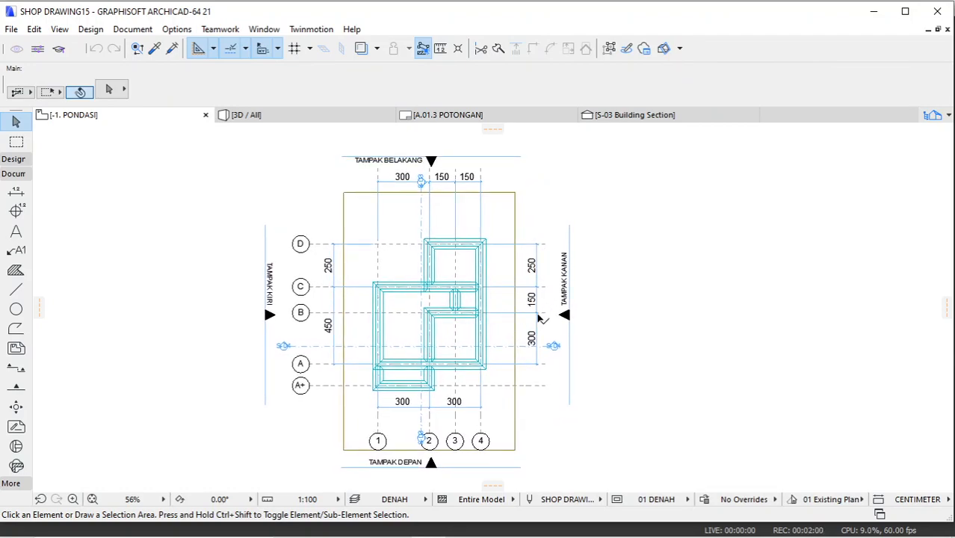
left_click(403, 500)
left_click(403, 502)
Step: Open the S-03 section line with the current view settings and apply the 3D ALL layer combination to the section
left_click(421, 183)
right_click(560, 178)
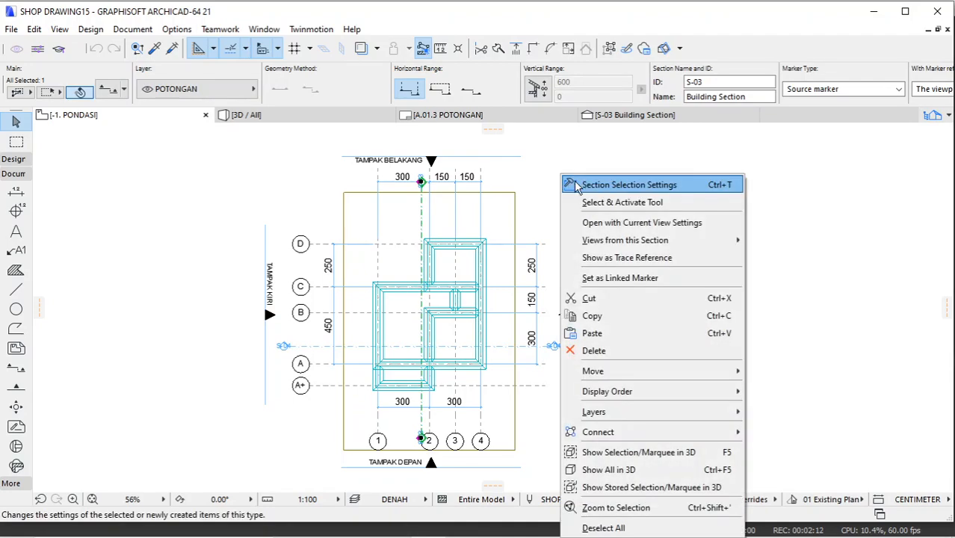
left_click(592, 226)
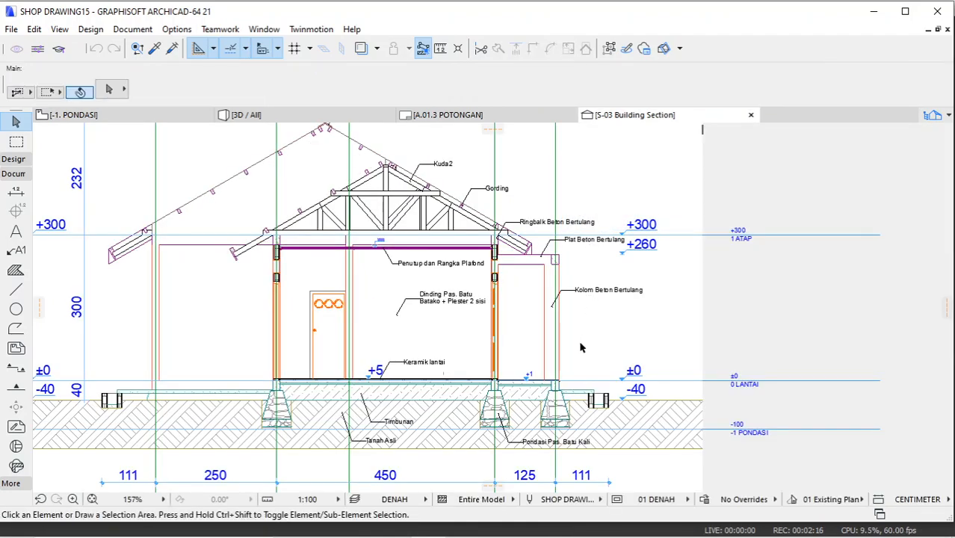
left_click(396, 499)
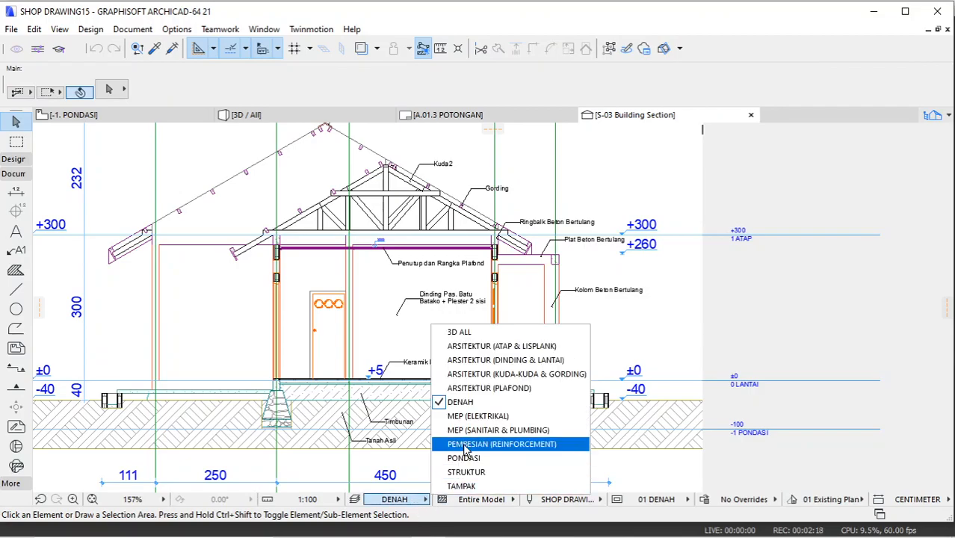
left_click(469, 333)
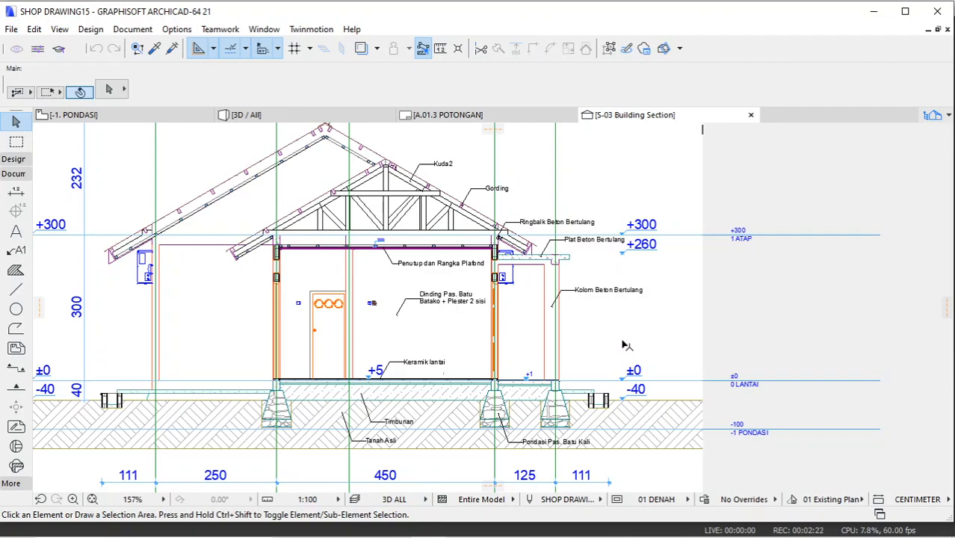
Step: Outline a rectangular detail area around the two stone foundations at the porch end of the S-03 section
scroll(607, 266, "up", 3)
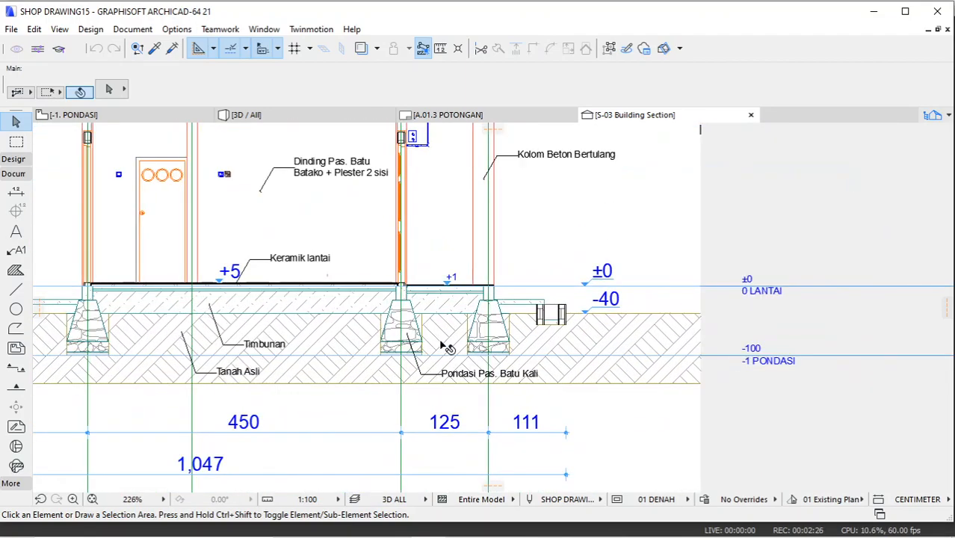
scroll(444, 341, "up", 4)
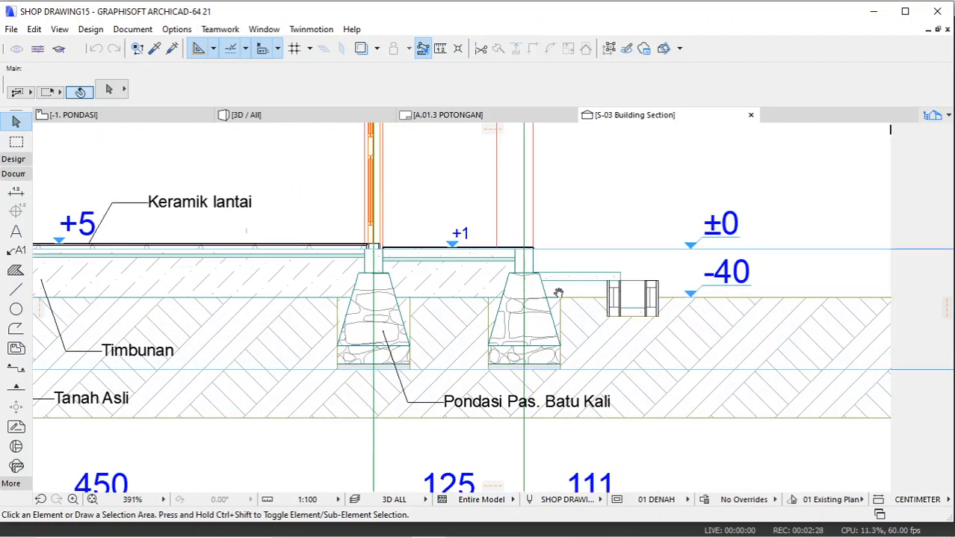
left_click(16, 447)
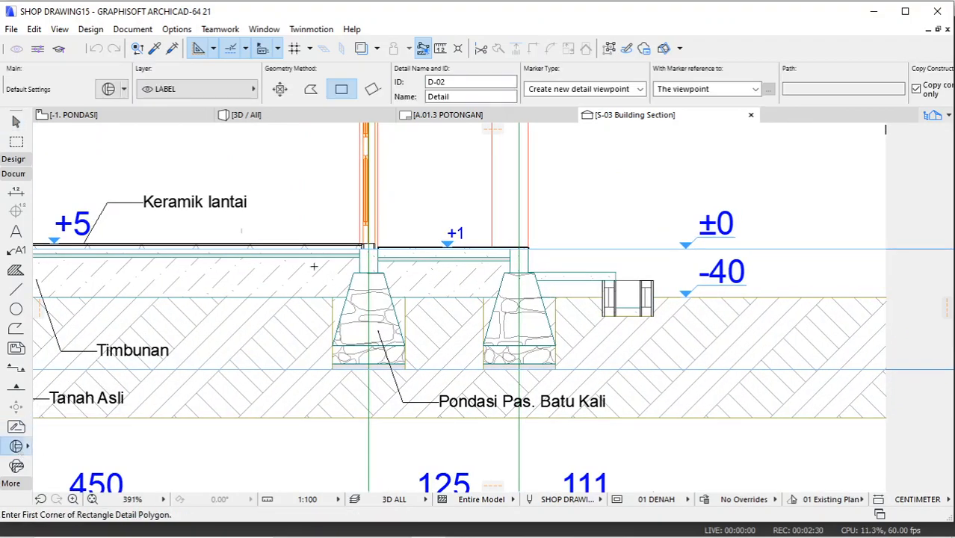
left_click(303, 197)
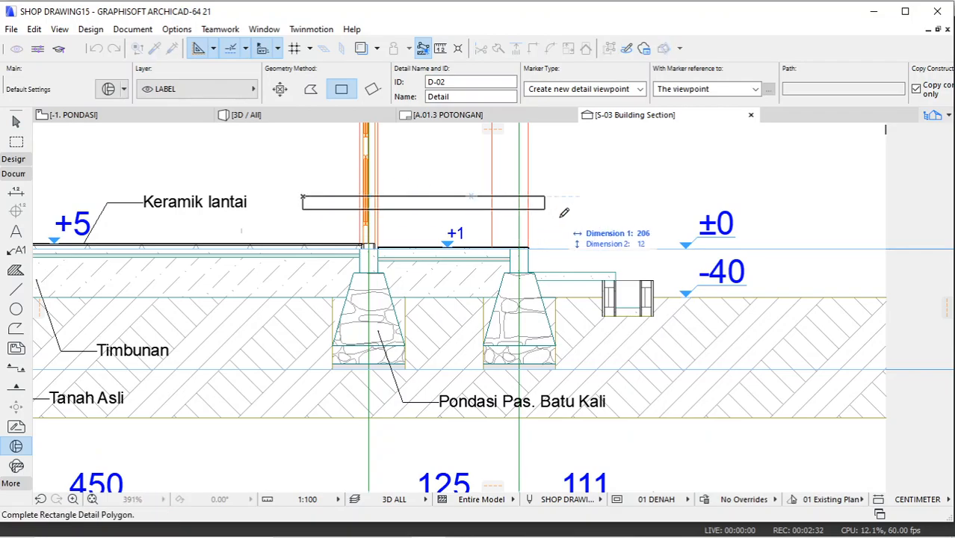
left_click(587, 416)
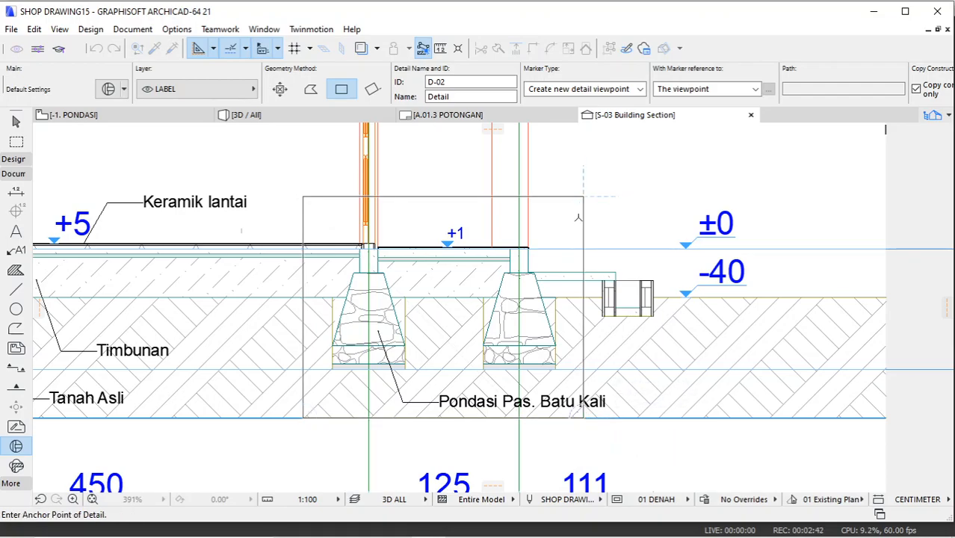
Step: Set the detail ID to DP-01 and place its marker beside the detail outline, above the ±0 level
scroll(527, 302, "down", 3)
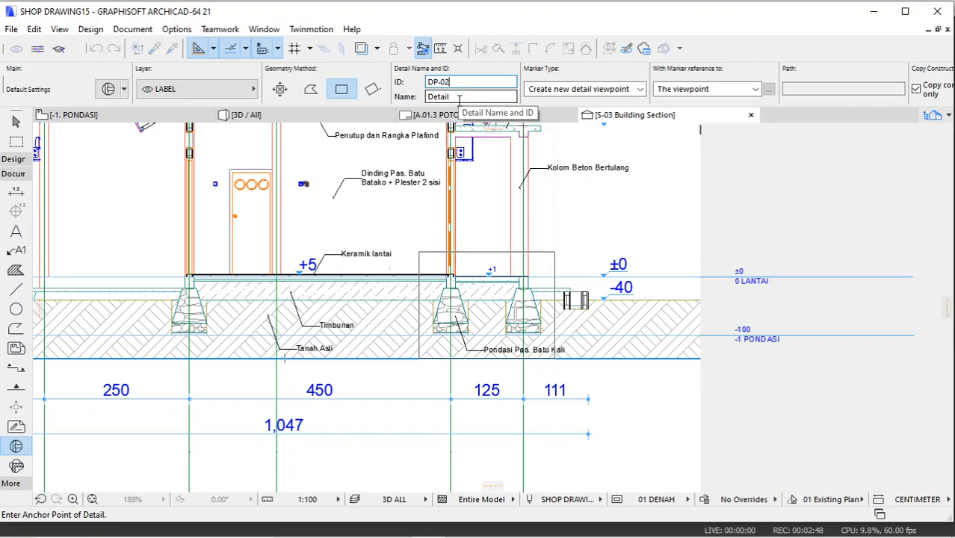
key("BackSpace")
type("1")
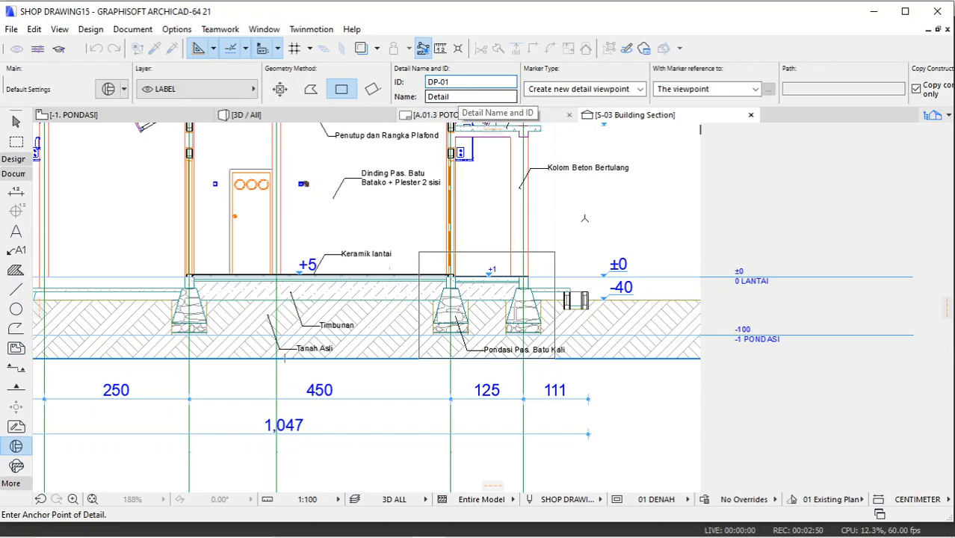
left_click(568, 218)
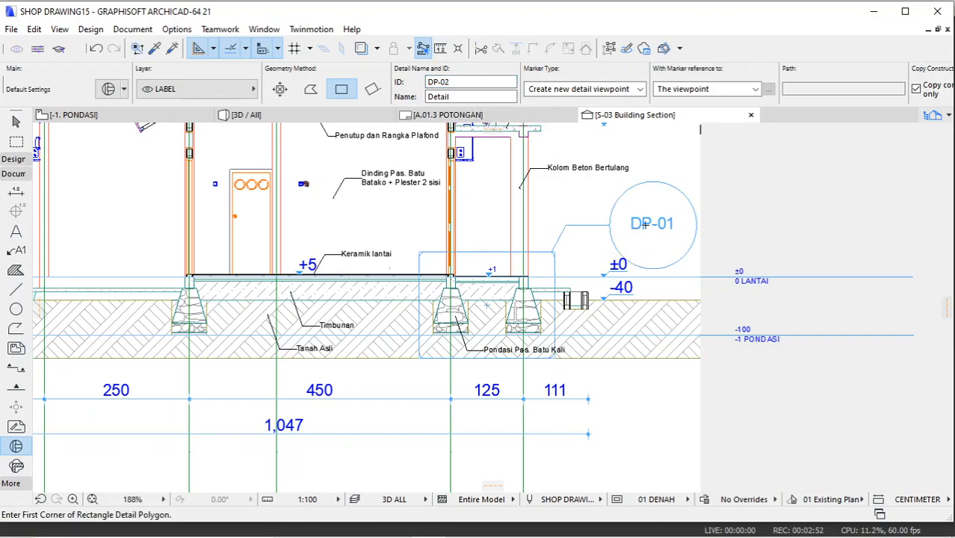
key("Escape")
Step: Set the DP-01 detail marker's text size to 1 mm and its marker height to 10 mm
left_click(652, 225)
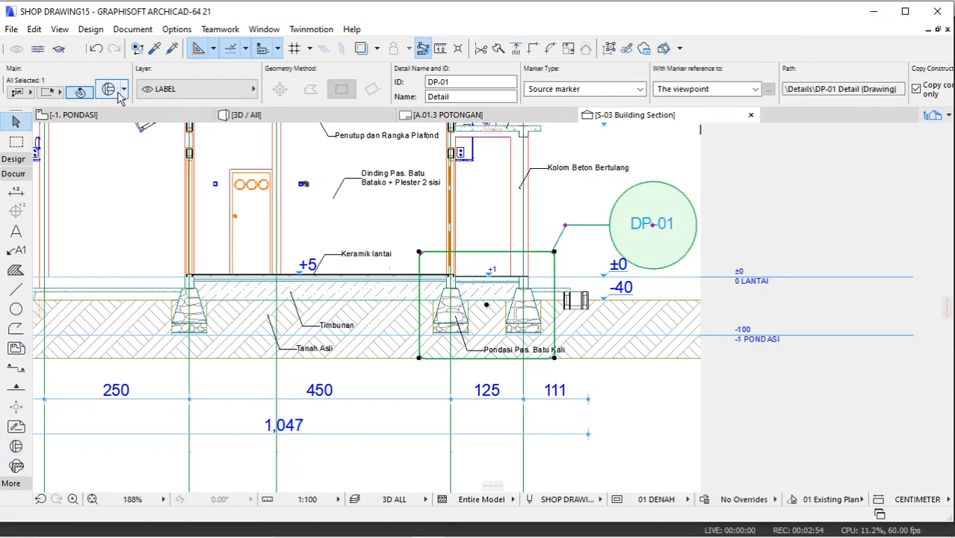
key("ctrl+t")
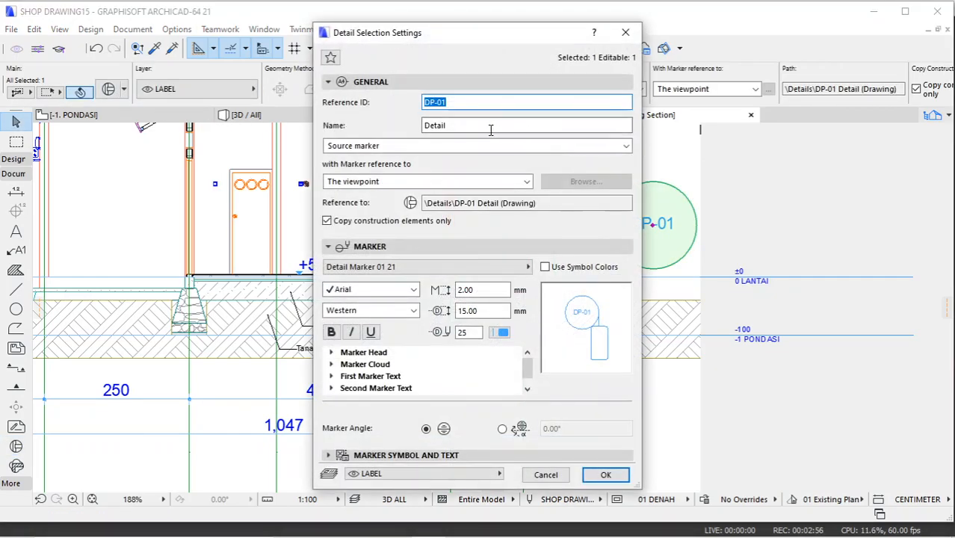
left_click(459, 291)
type("1")
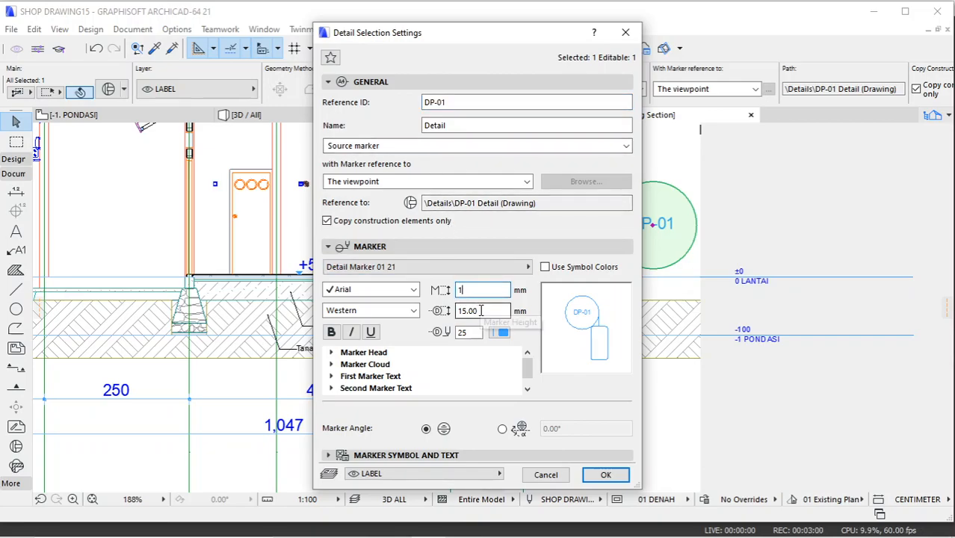
left_click(497, 310)
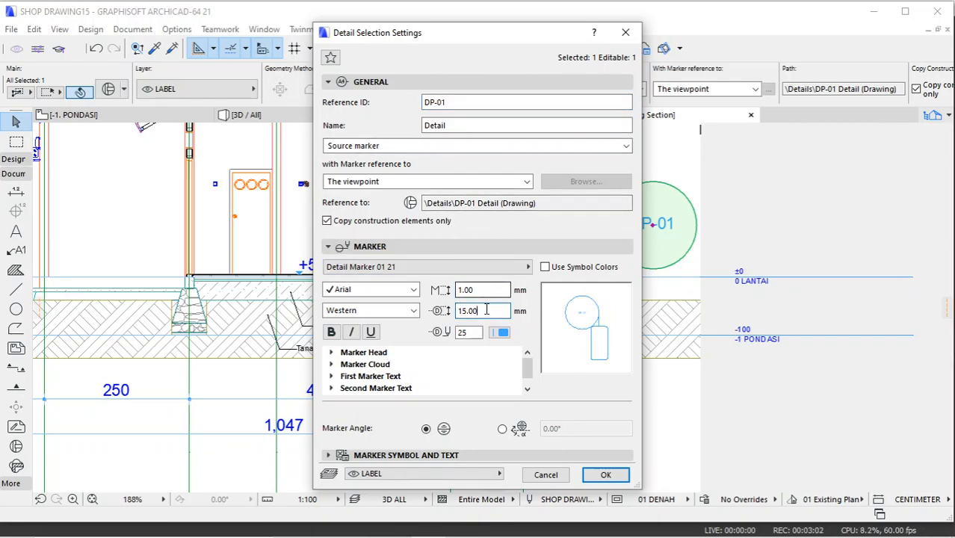
left_click_drag(486, 309, 460, 318)
type("1")
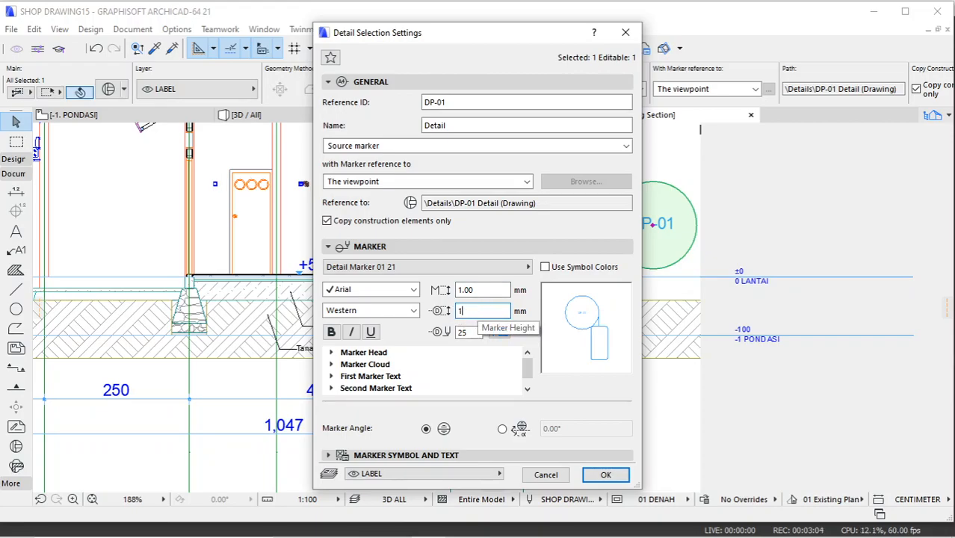
key("Return")
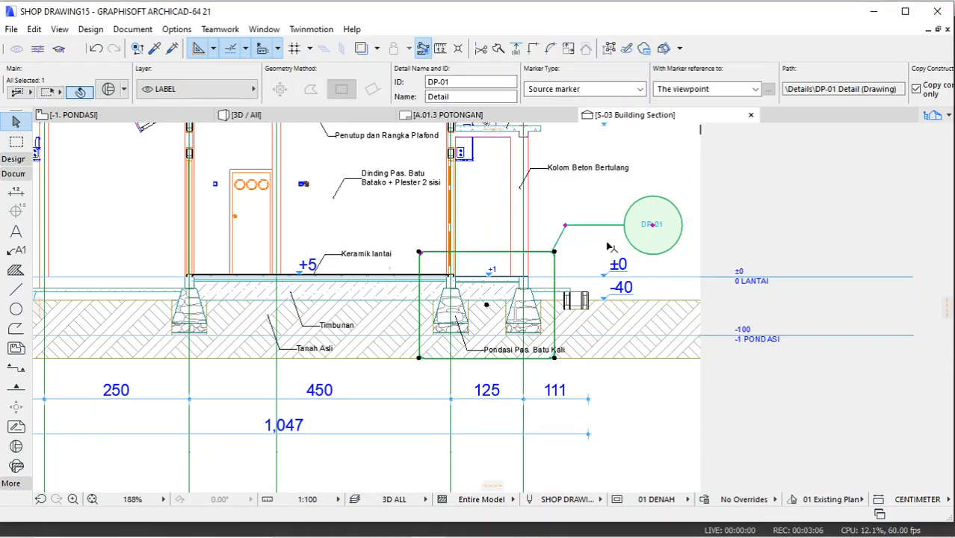
Step: Set the DP-01 detail marker's text size to 1.5 mm and its marker height to 5 mm
left_click(110, 89)
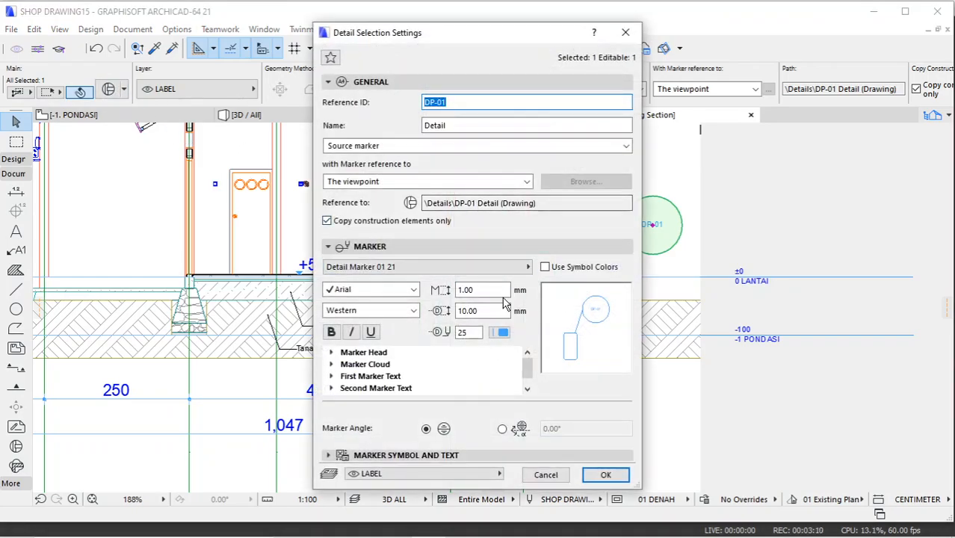
left_click(484, 290)
double_click(483, 290)
type("1")
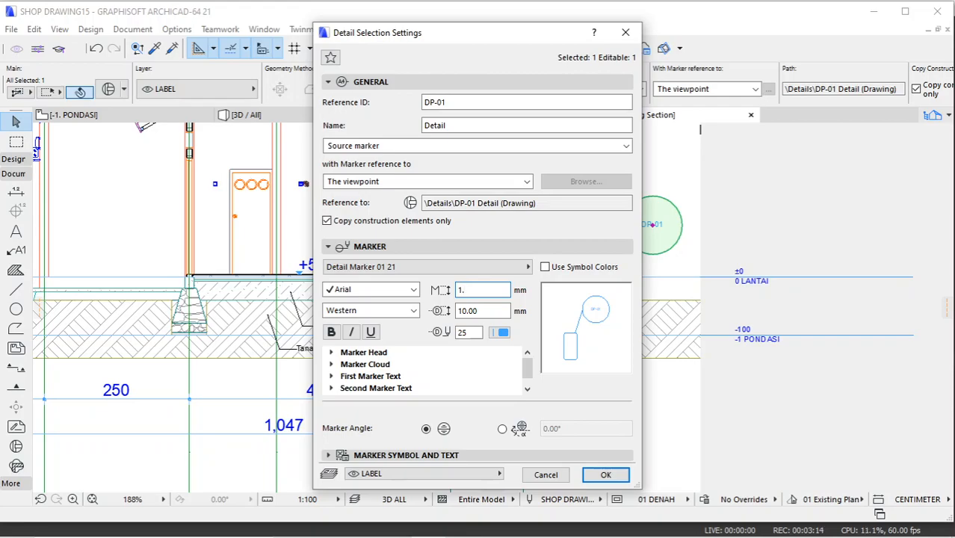
double_click(479, 311)
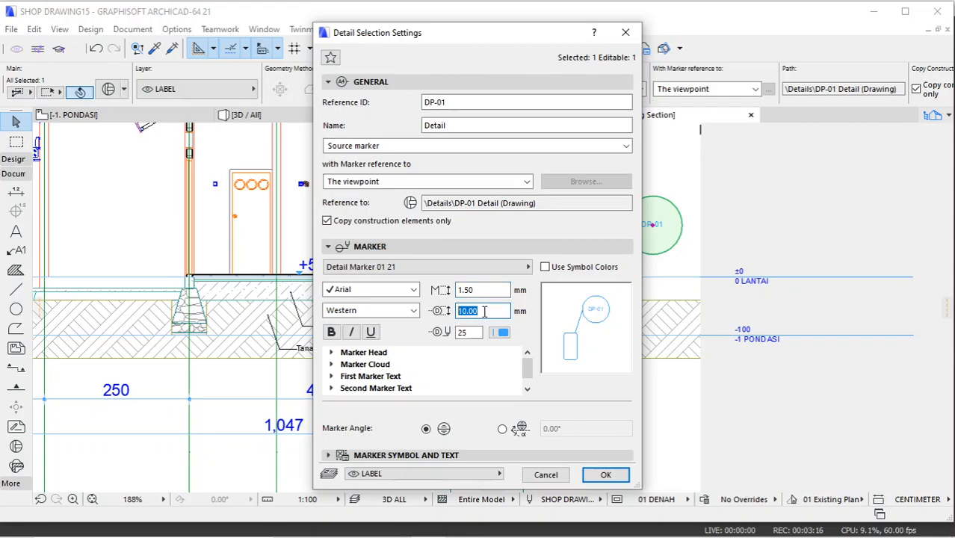
type("5")
key("Return")
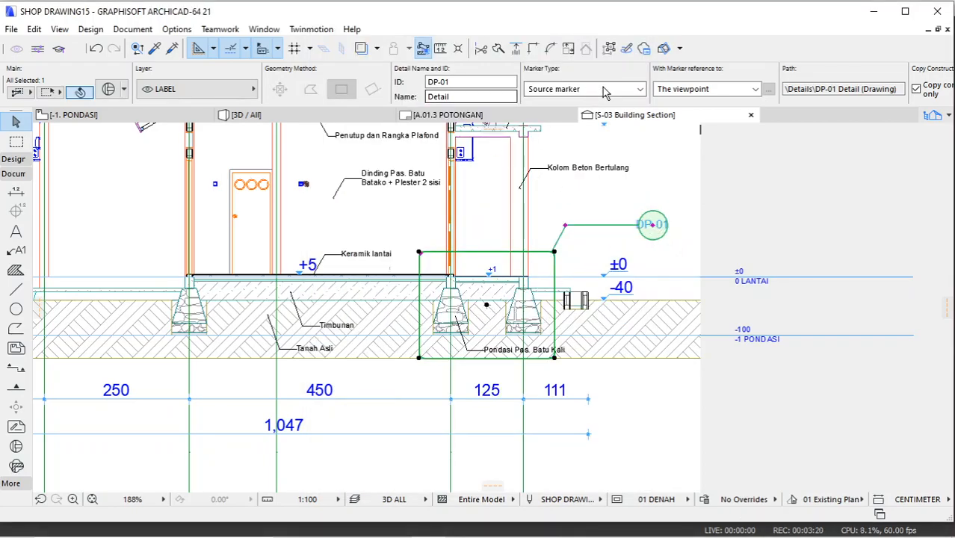
Step: Set the DP-01 detail marker's height to 7 mm
scroll(611, 98, "down", 6)
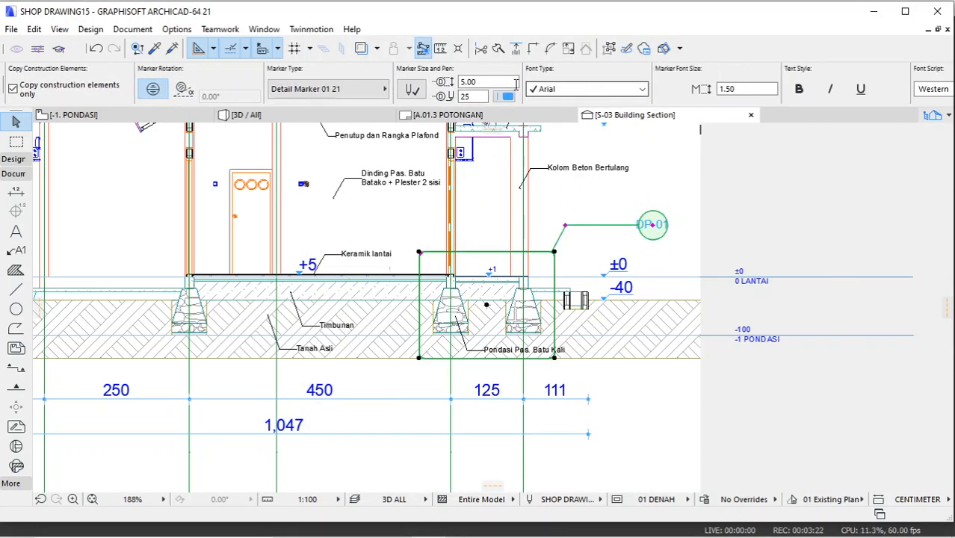
left_click(463, 82)
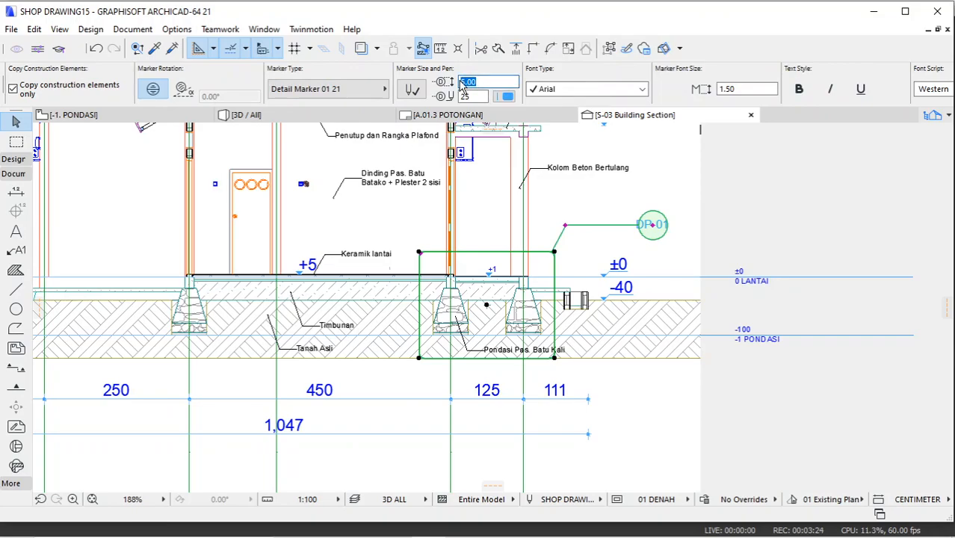
type("7")
key("Return")
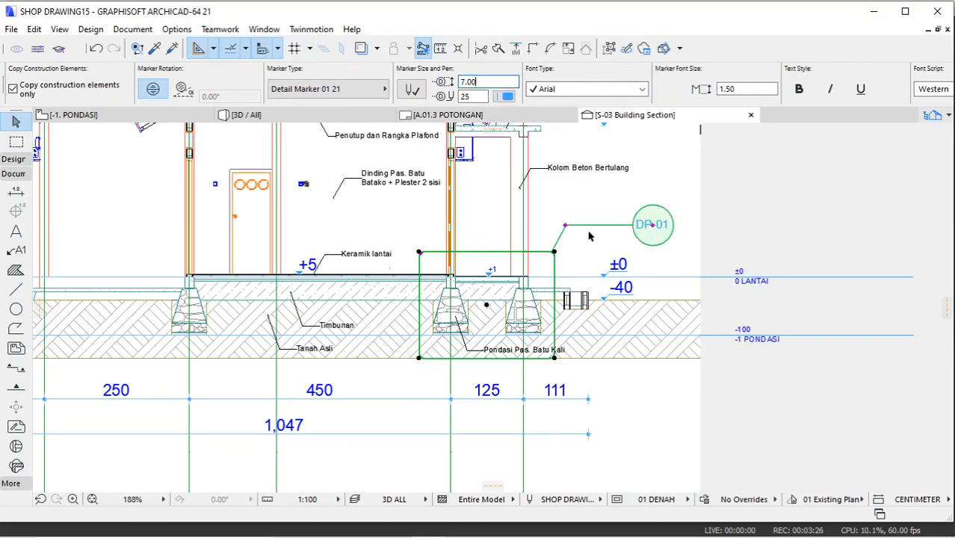
Step: Move the head of the DP-01 marker horizontally closer to the detail outline and deselect it
left_click(653, 225)
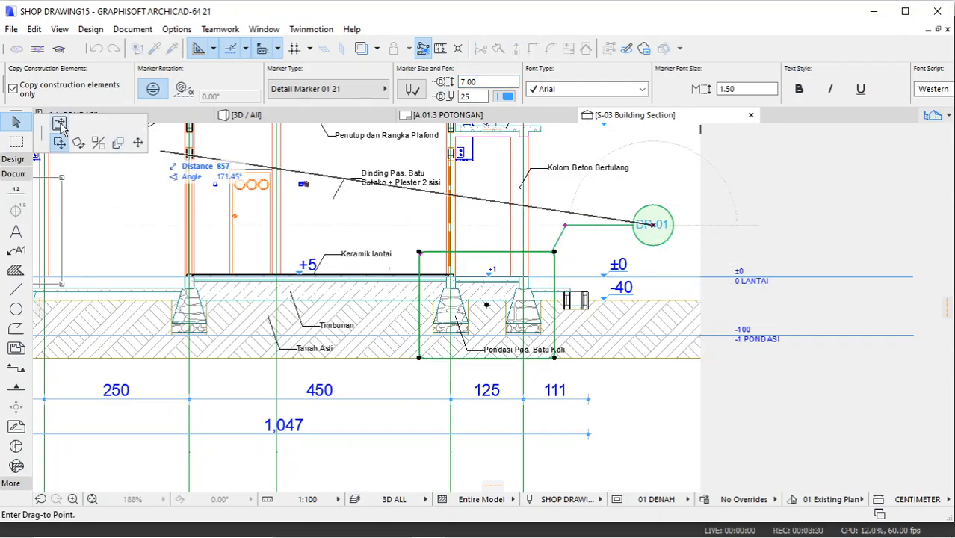
left_click(137, 142)
key("Escape")
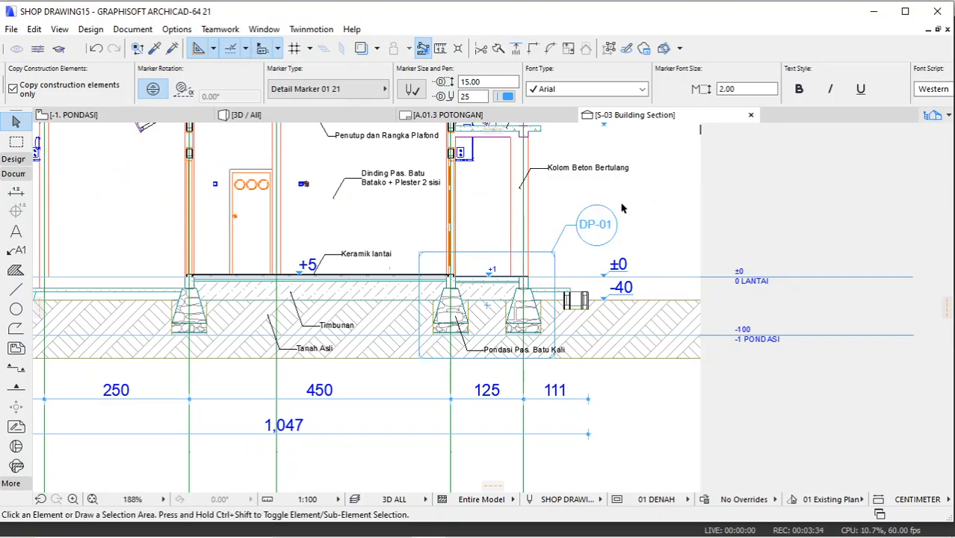
Step: Move the "Pondasi Pas. Batu Kali" label from the foundation at grid A to the foundation at grid C
scroll(557, 221, "up", 2)
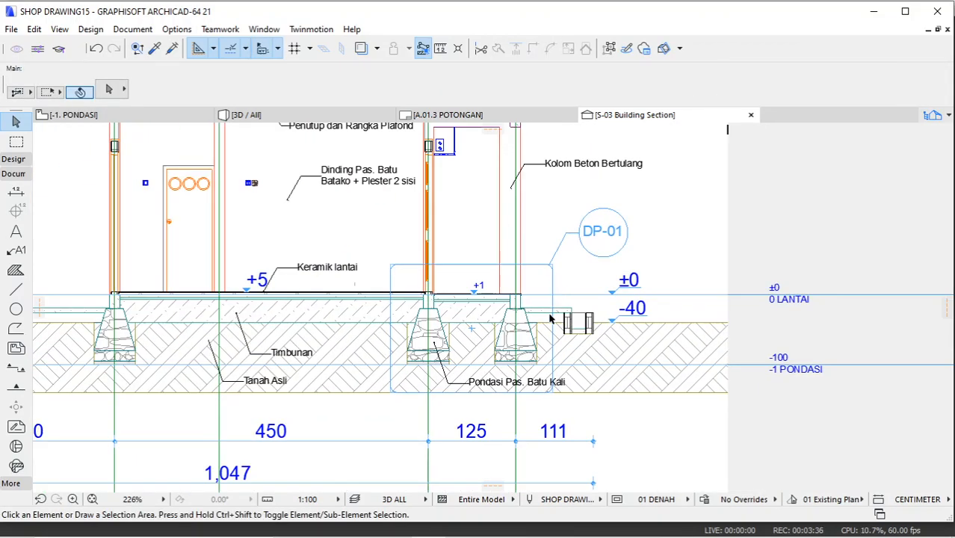
scroll(546, 314, "up", 4)
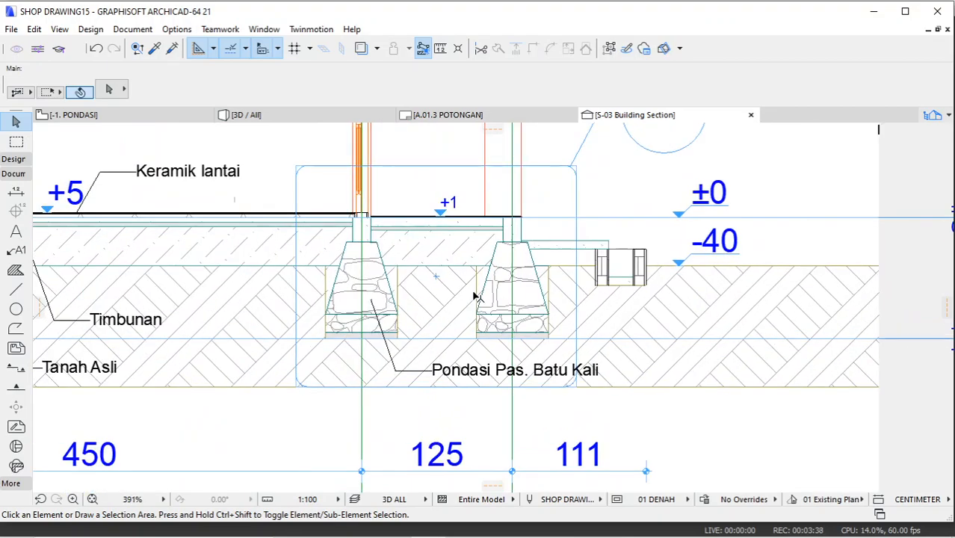
scroll(454, 312, "down", 2)
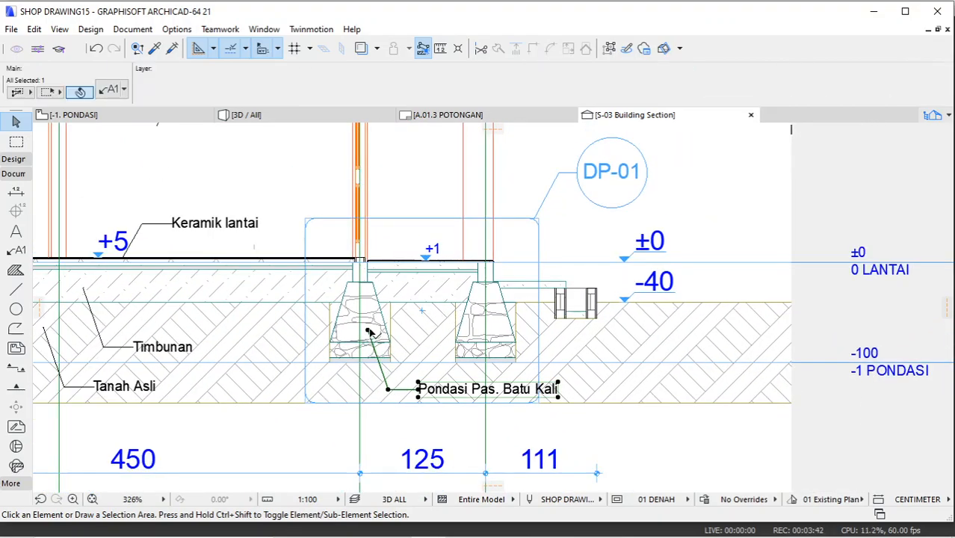
left_click(370, 332)
left_click(368, 329)
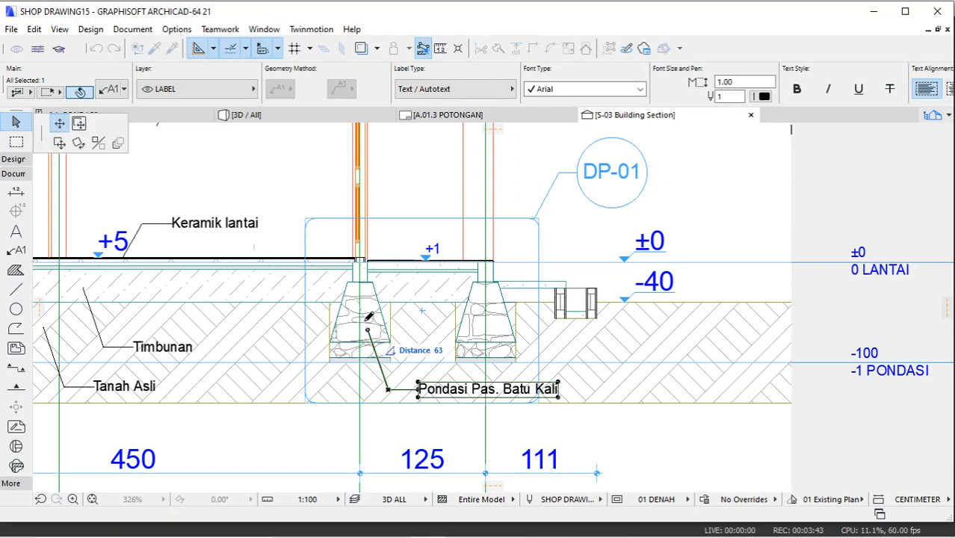
left_click(60, 143)
scroll(658, 246, "down", 8)
scroll(314, 281, "up", 10)
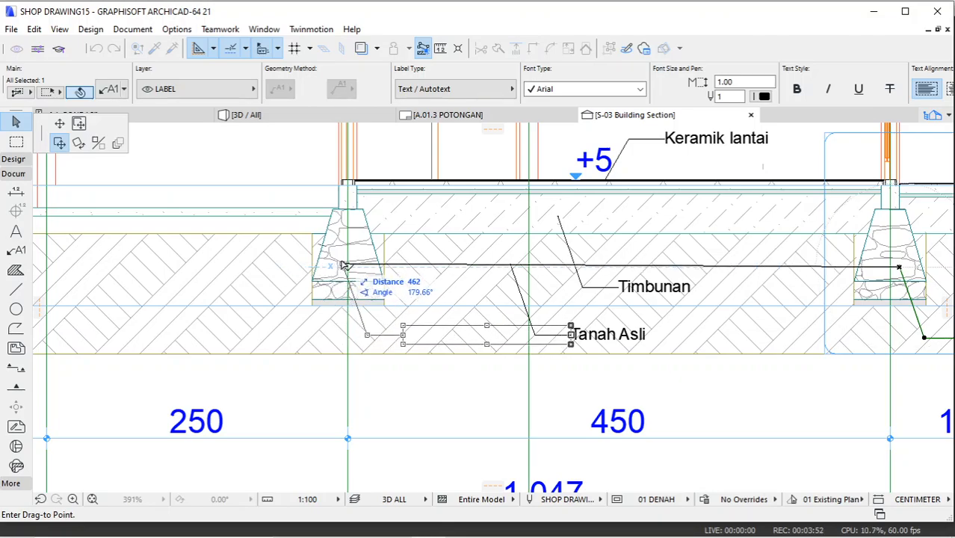
left_click(342, 265)
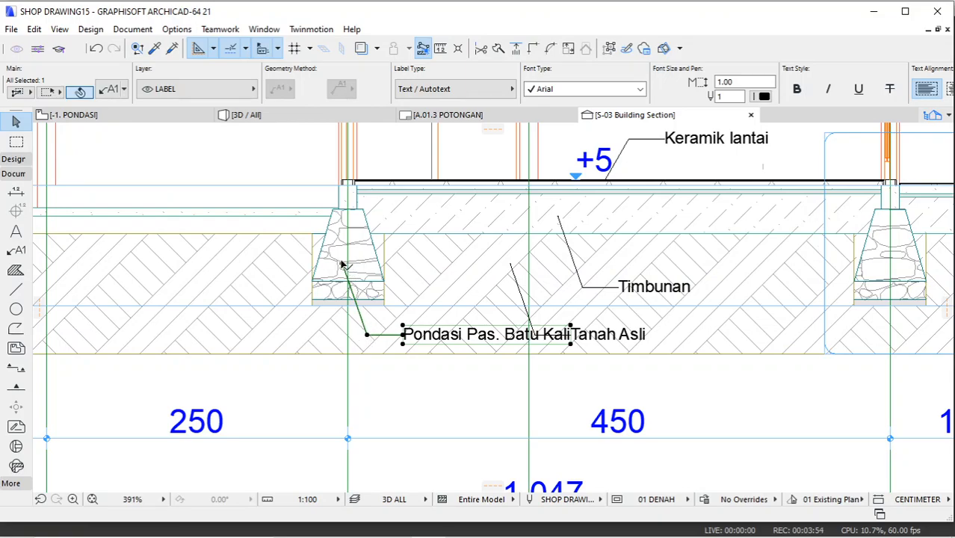
Step: Mirror the "Pondasi Pas. Batu Kali" label about a vertical axis through its pointer tip and deselect it
left_click(342, 265)
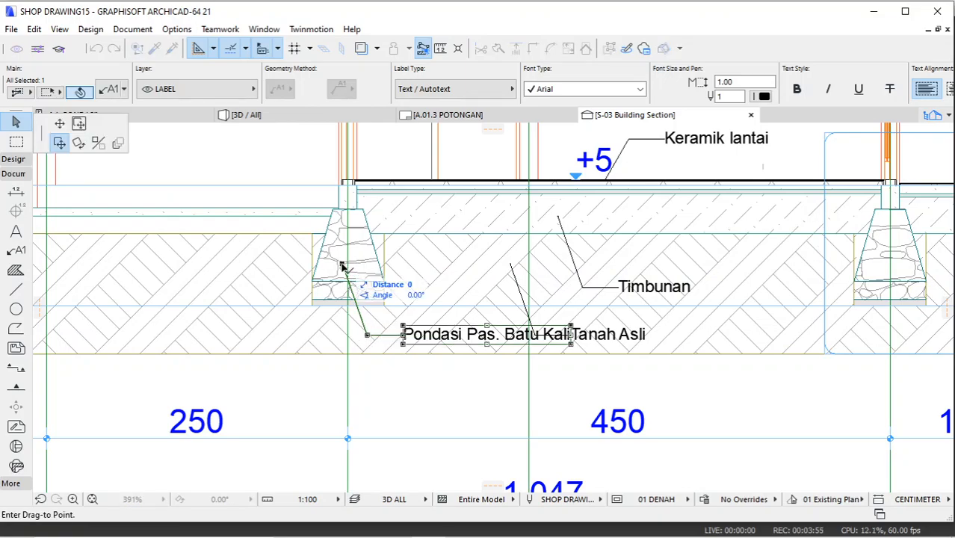
left_click(98, 142)
left_click(342, 265)
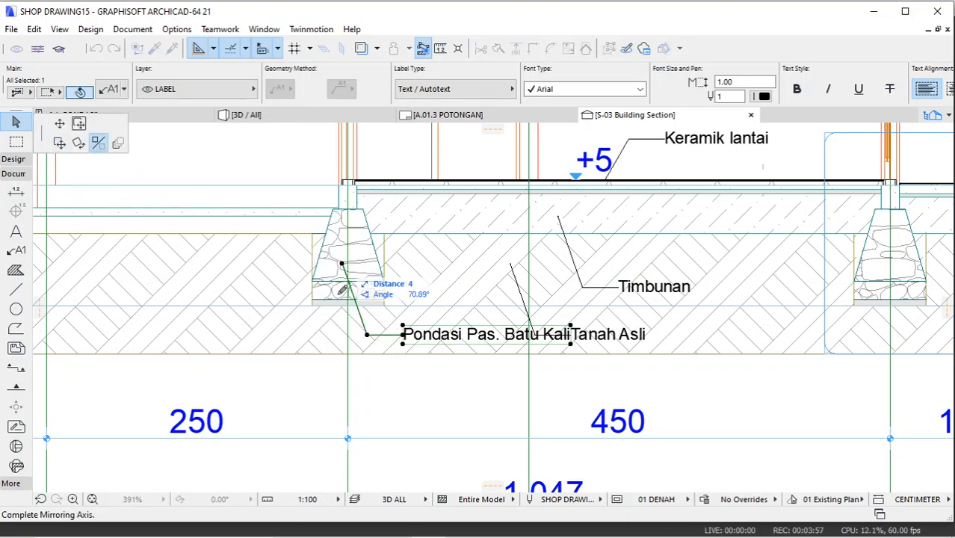
left_click(345, 333)
left_click(312, 398)
scroll(228, 314, "down", 5)
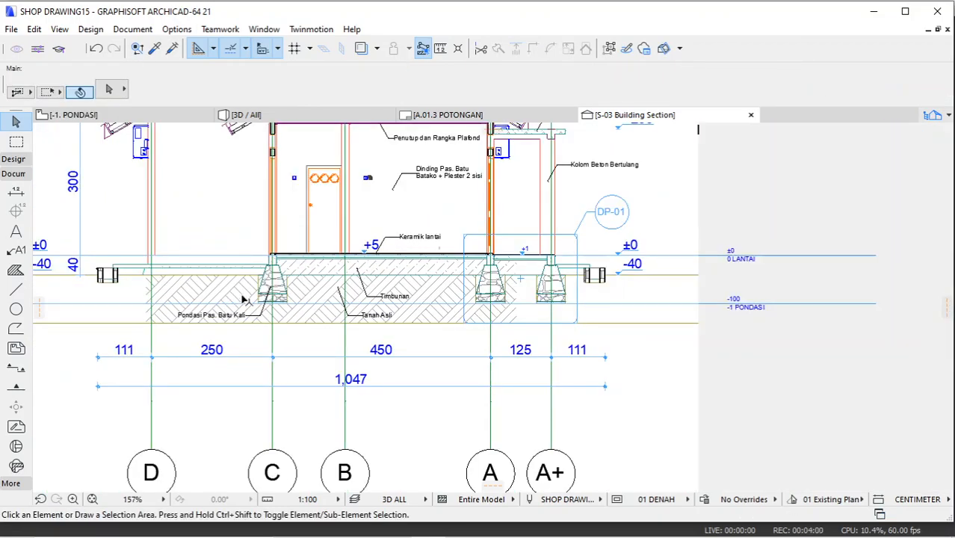
Step: Drag multiple copies of the "Tanah Asli" label, placing two that point at the grid A foundation's stone body and rubble base
scroll(580, 299, "up", 4)
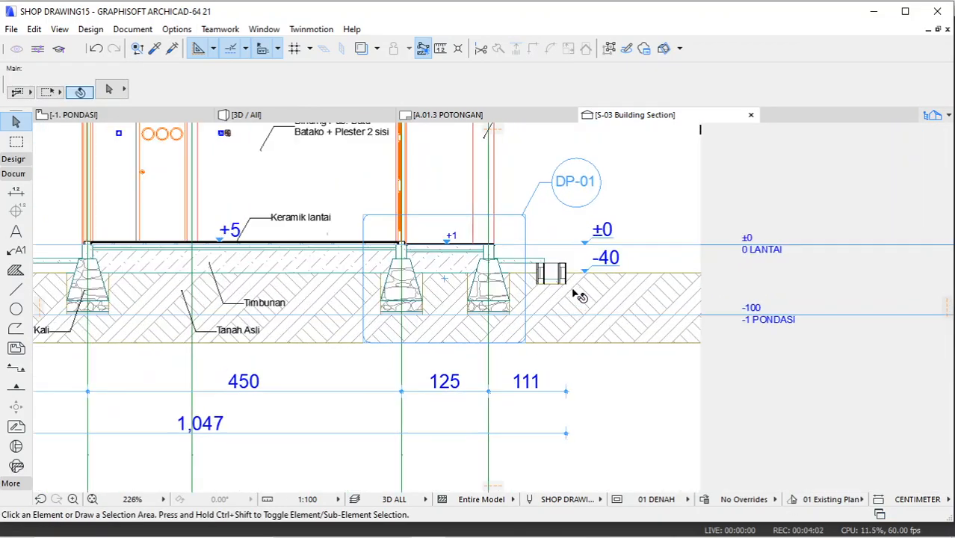
scroll(445, 235, "up", 2)
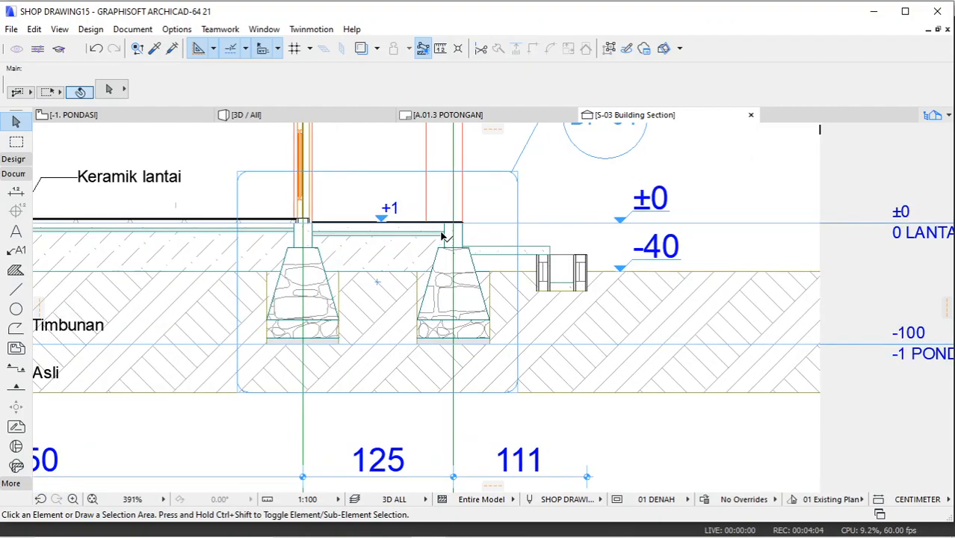
scroll(446, 235, "down", 4)
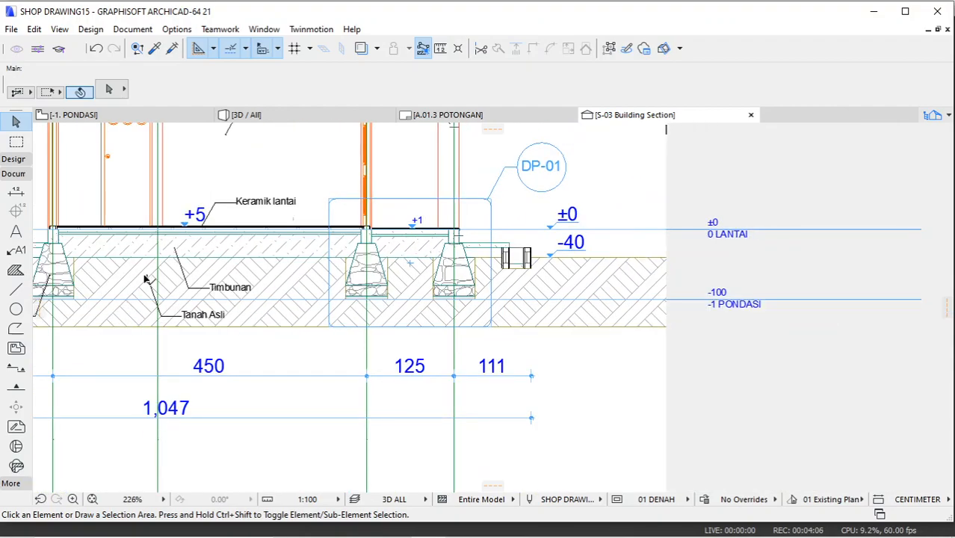
left_click(145, 279)
right_click(146, 278)
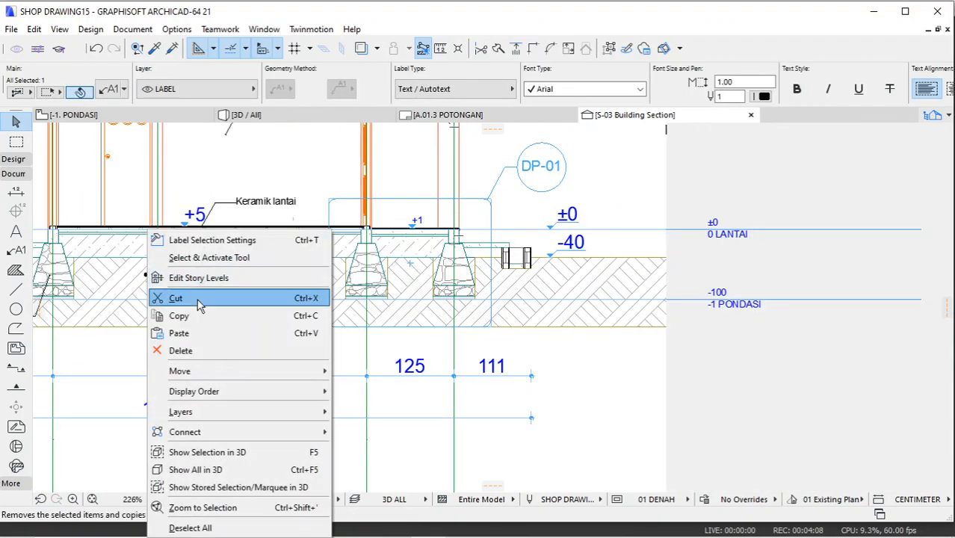
mouse_move(187, 372)
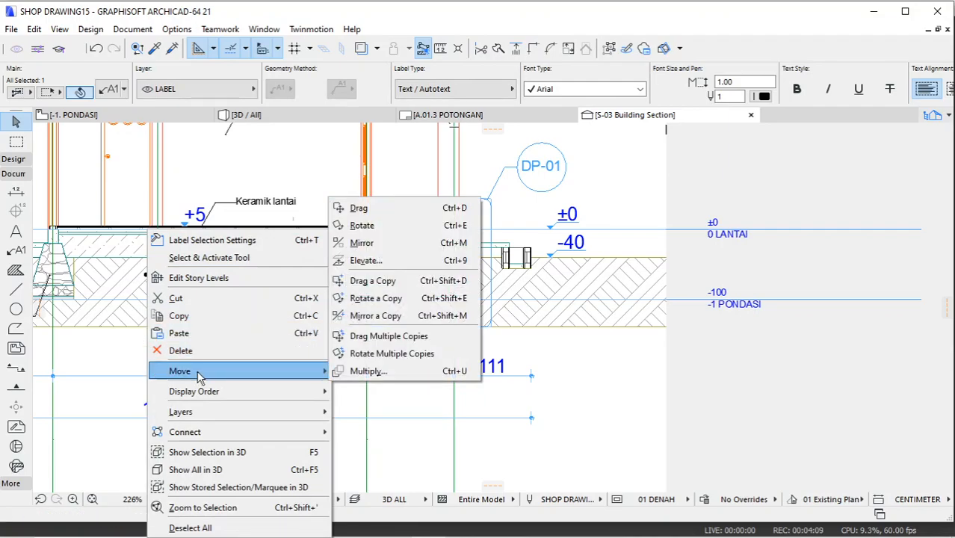
left_click(387, 338)
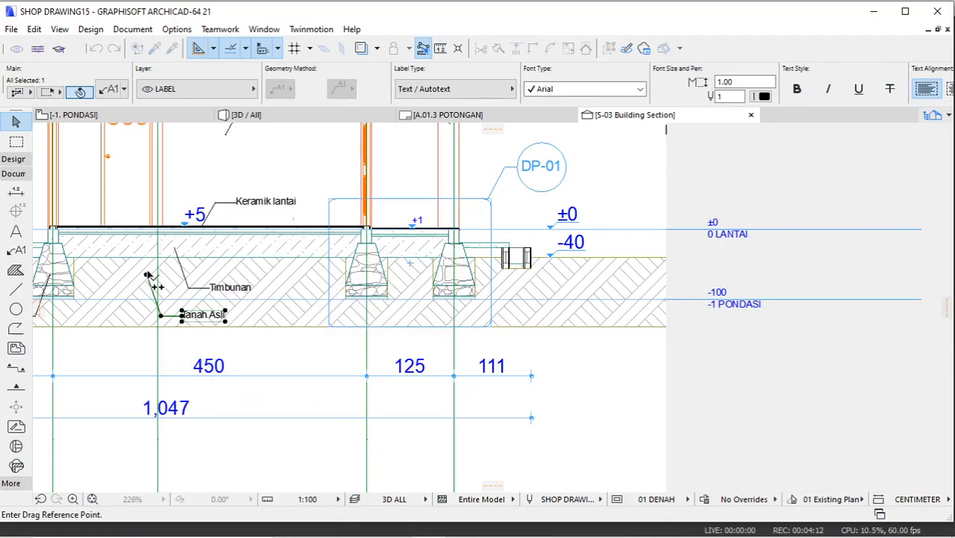
left_click(147, 276)
scroll(403, 269, "up", 3)
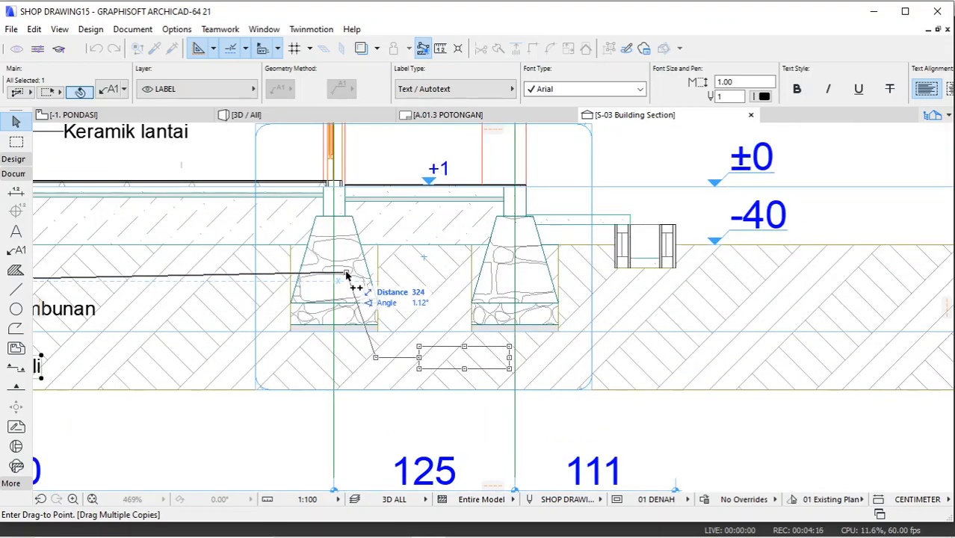
left_click(346, 275)
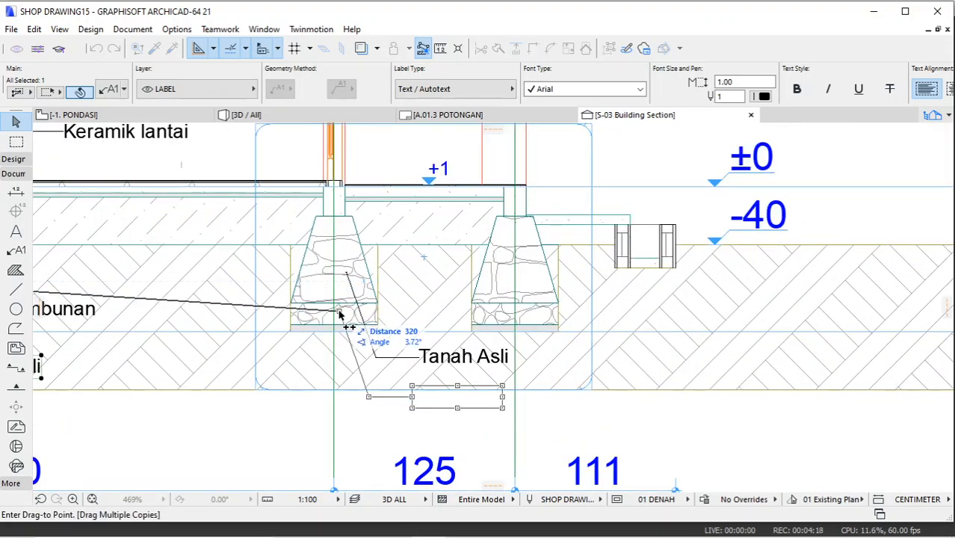
left_click(340, 314)
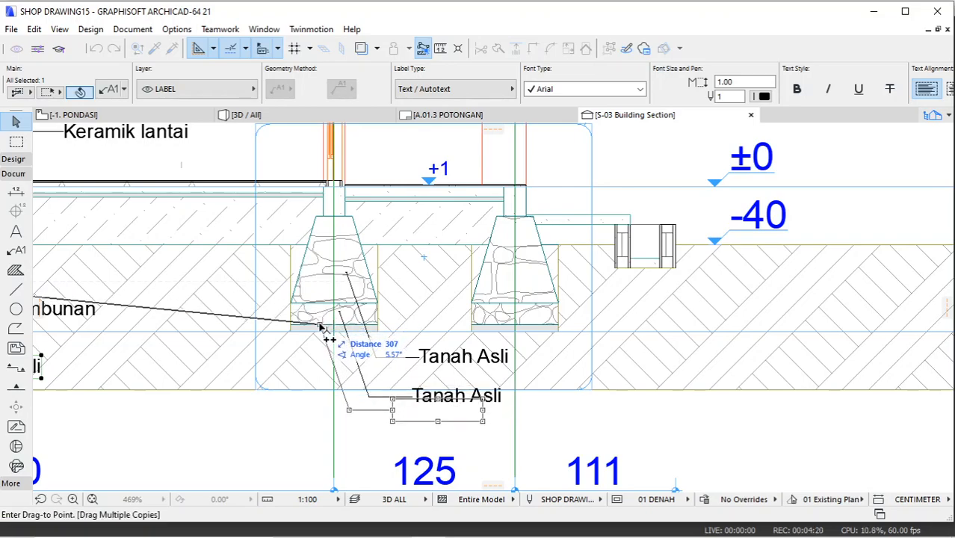
Step: Place a third "Tanah Asli" copy pointing at the thin grey layer under the grid A foundation, and end the copying
scroll(322, 330, "up", 3)
scroll(323, 330, "up", 1)
left_click(324, 332)
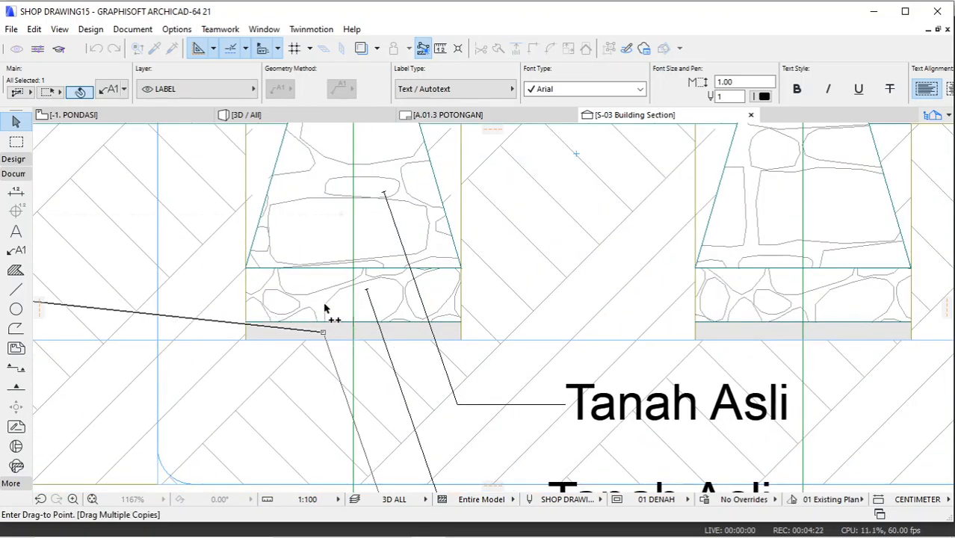
scroll(317, 264, "down", 5)
key("Escape")
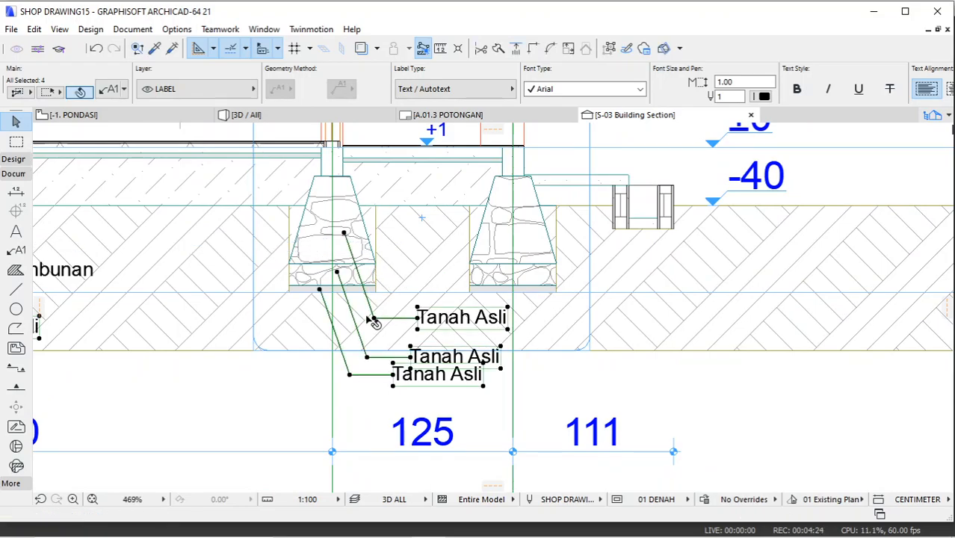
Step: Set the font size of the selected "Tanah Asli" labels to 0.5 mm
left_click(731, 82)
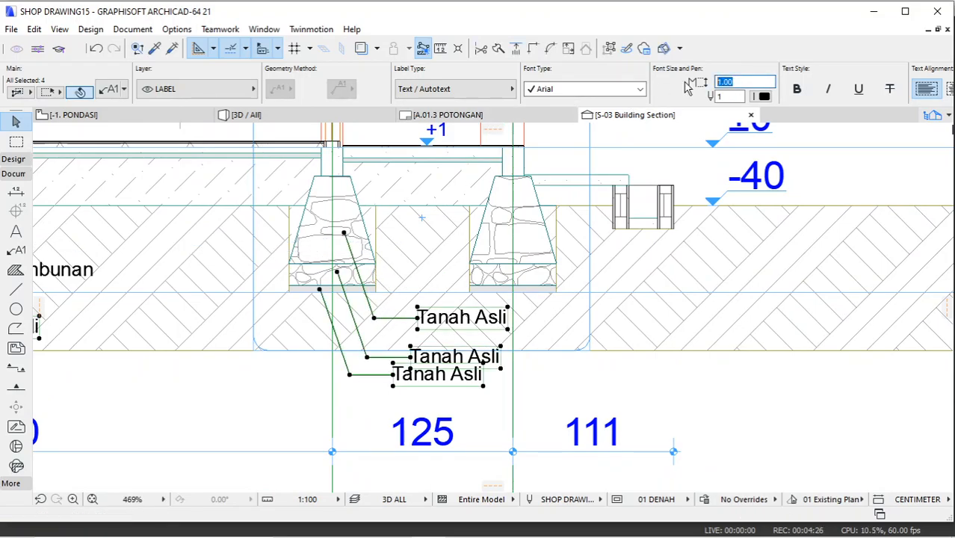
type("0.5")
key("Return")
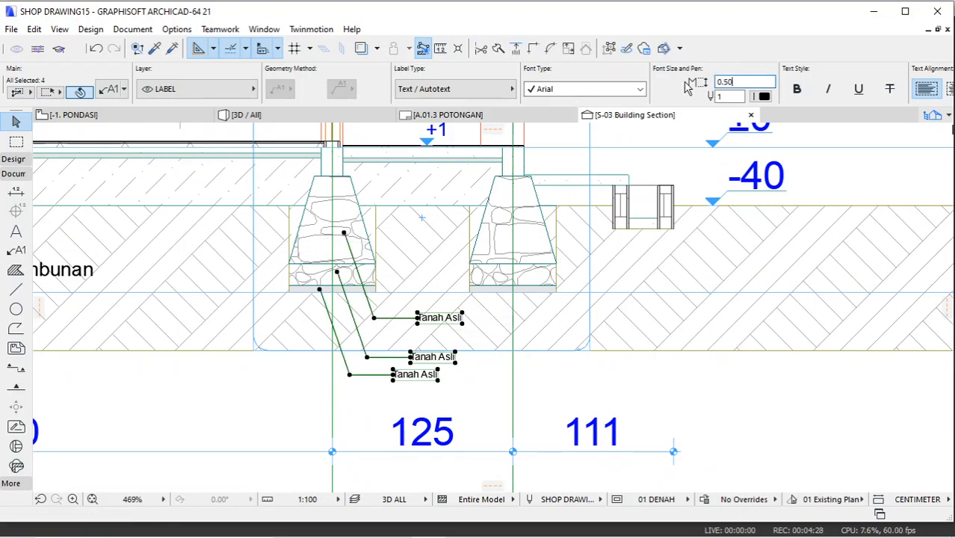
Step: Reshape the stone body's label: shift its pointer tip to the stone's lower right edge, raise its elbow and bring the text closer
scroll(387, 331, "up", 3)
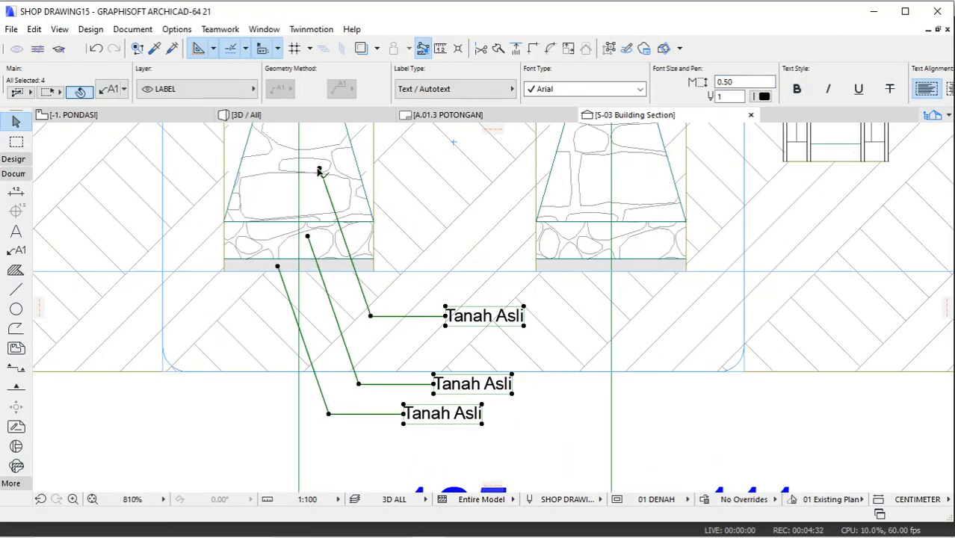
key("ctrl+m")
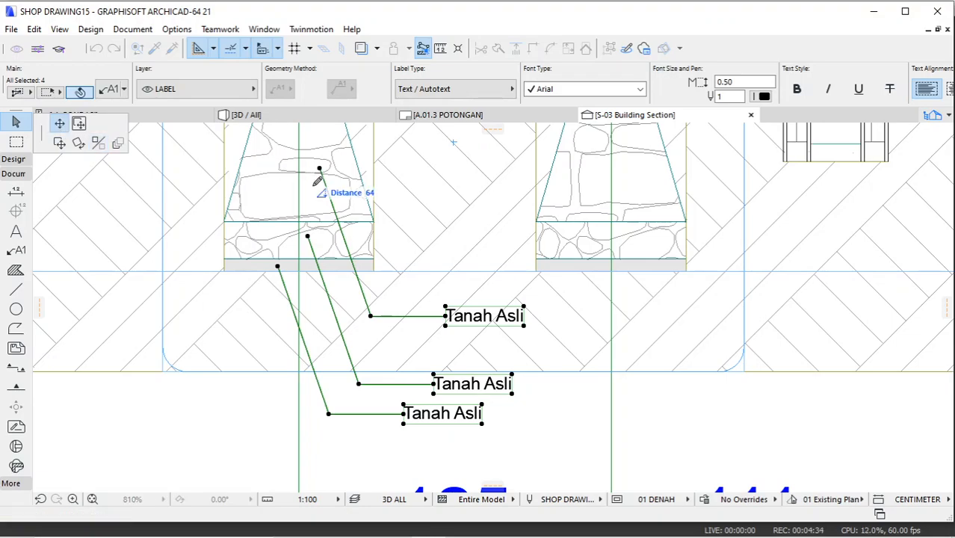
key("Escape")
left_click(355, 206)
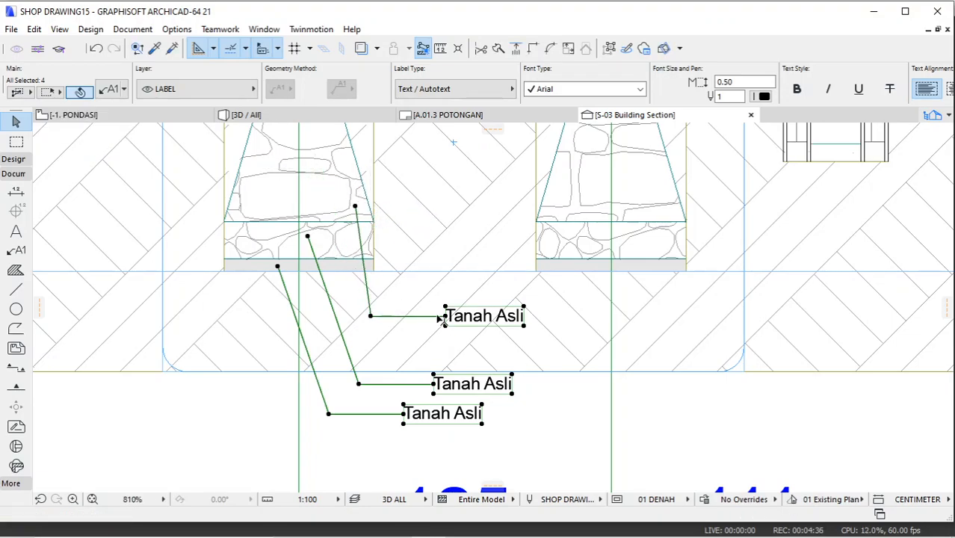
left_click(370, 317)
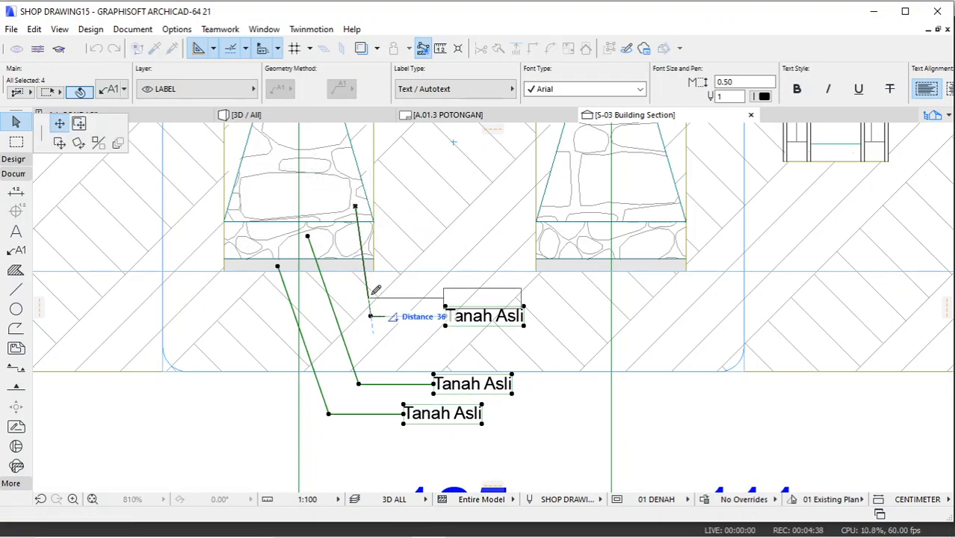
left_click(367, 290)
left_click(441, 290)
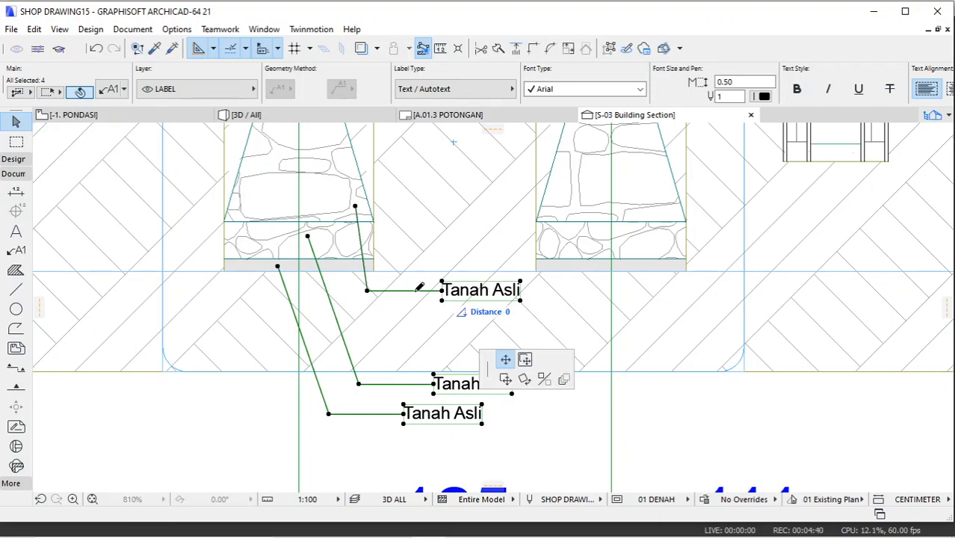
left_click(79, 123)
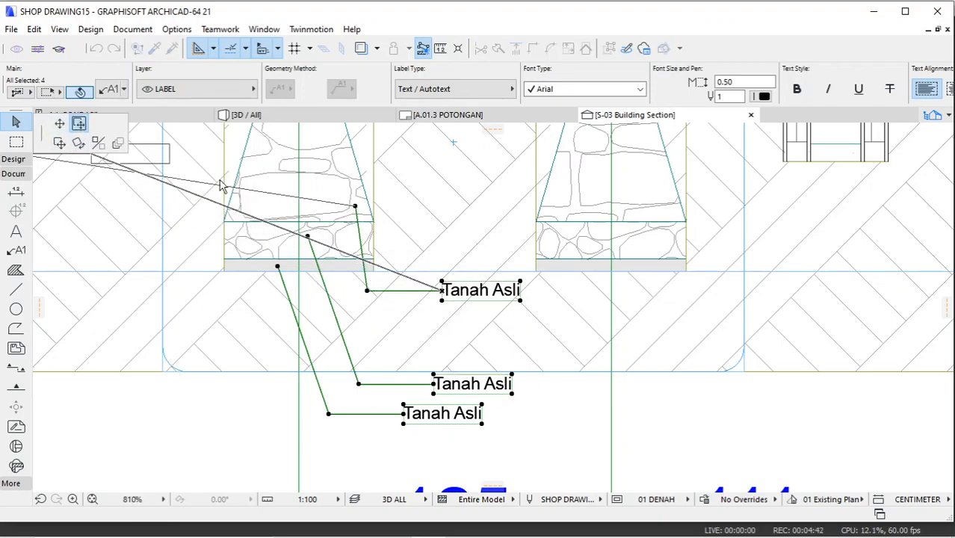
left_click(385, 290)
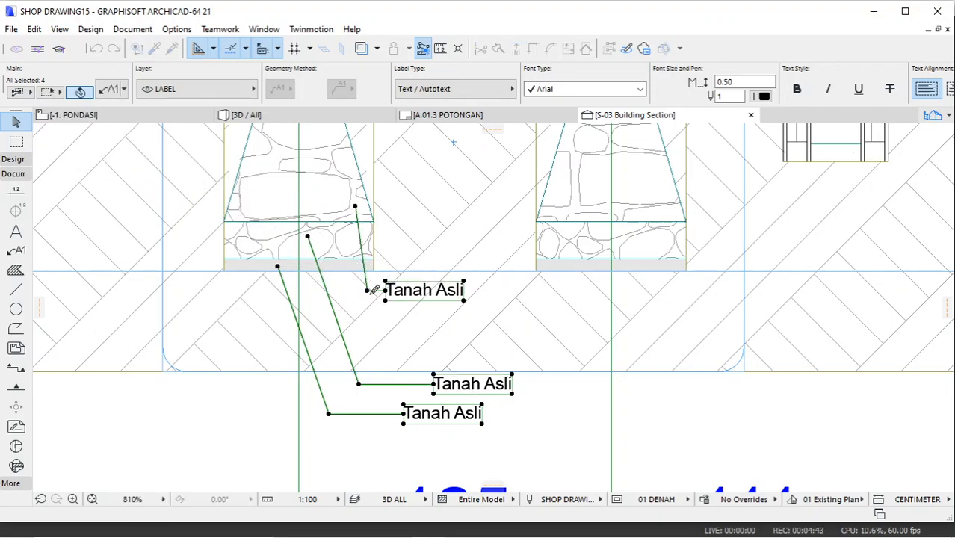
Step: Raise the elbow of the rubble base's label and shorten its landing line so the text sits just below the first label
left_click(359, 384)
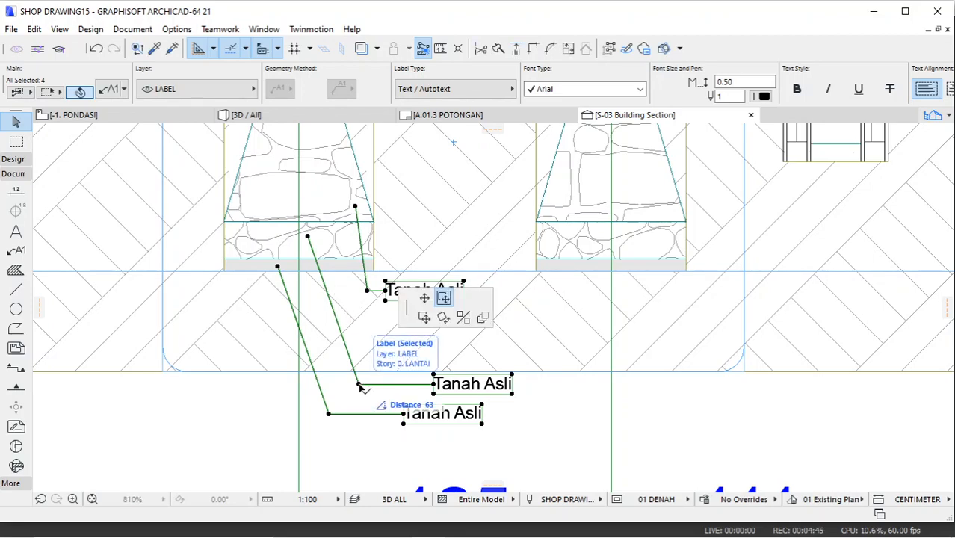
left_click(329, 308)
left_click(434, 309)
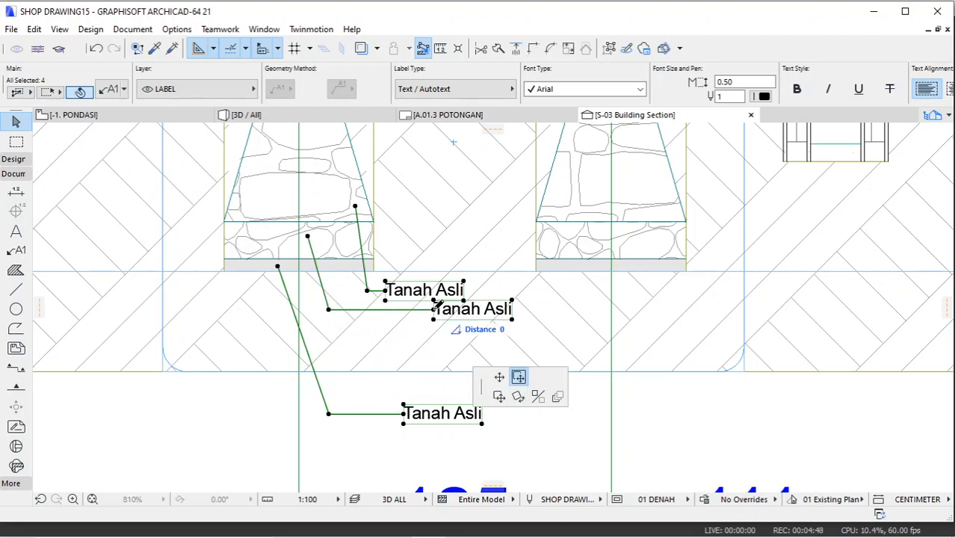
left_click(329, 309)
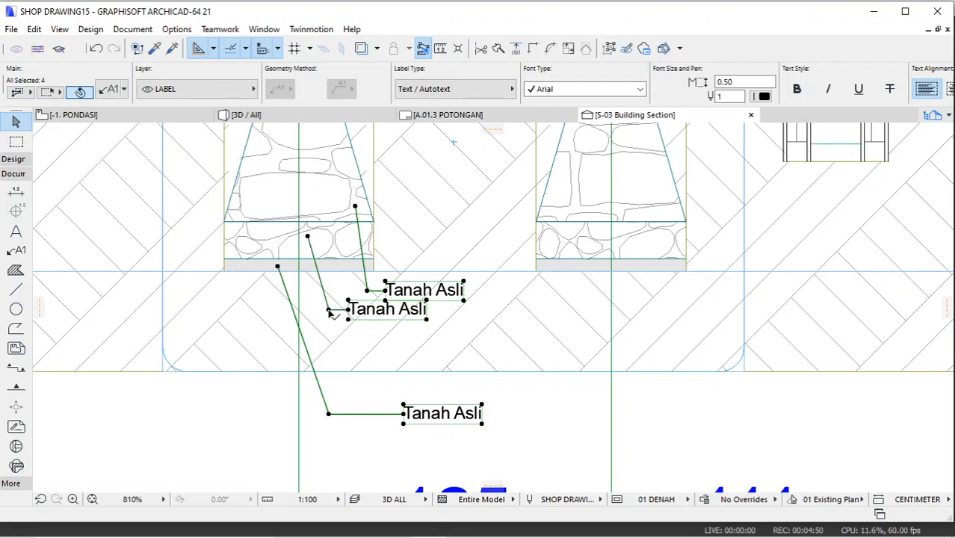
left_click(329, 313)
left_click(331, 316)
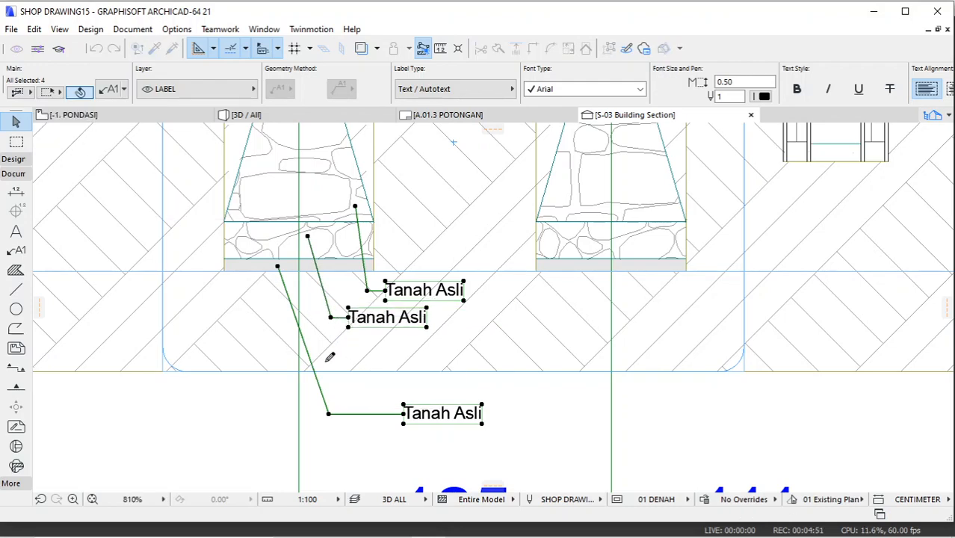
Step: Make the pointer of the grey layer's label vertical and pull its text in, stepped below the second label
left_click(328, 416)
left_click(277, 344)
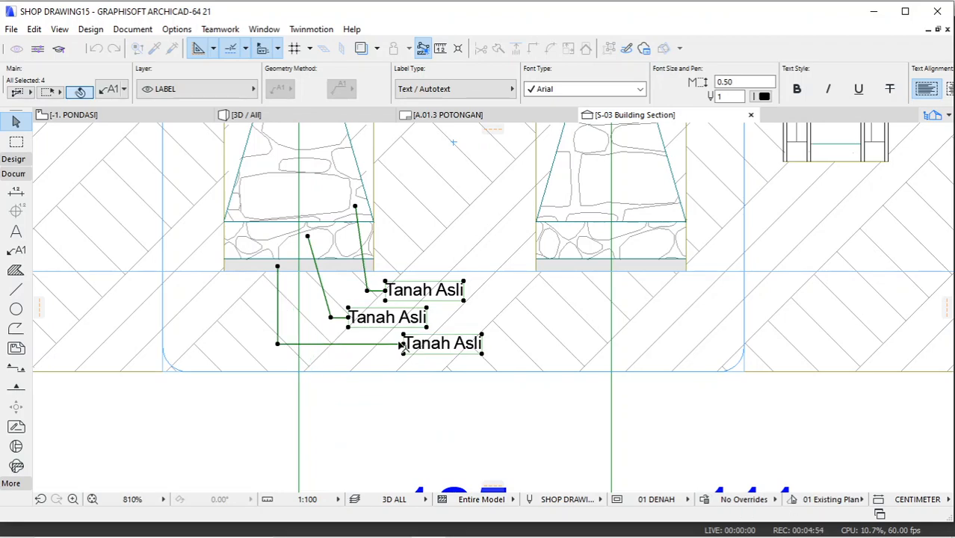
left_click(401, 344)
left_click(488, 412)
left_click(307, 343)
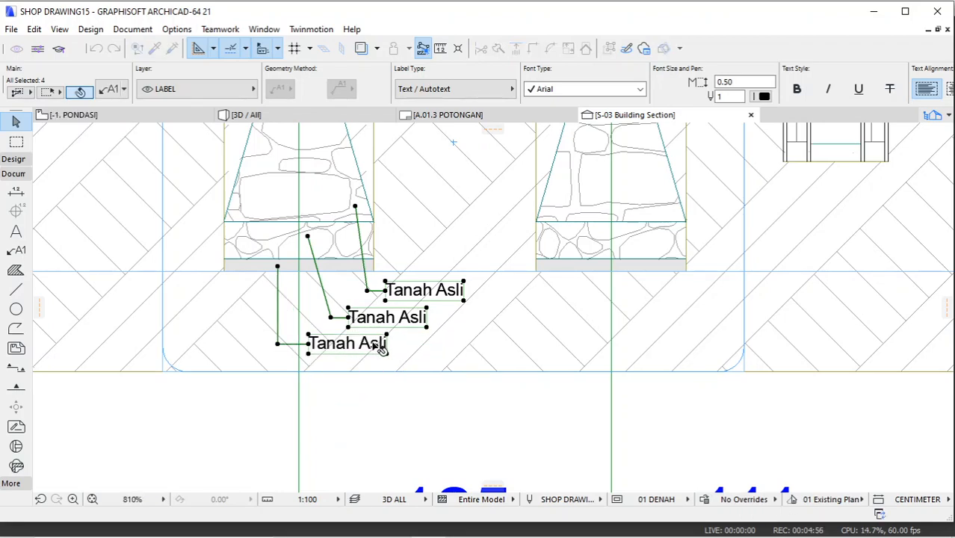
Step: Replace the text of the stone body's label with "Pondasi Pas.Batu Kali"
double_click(430, 292)
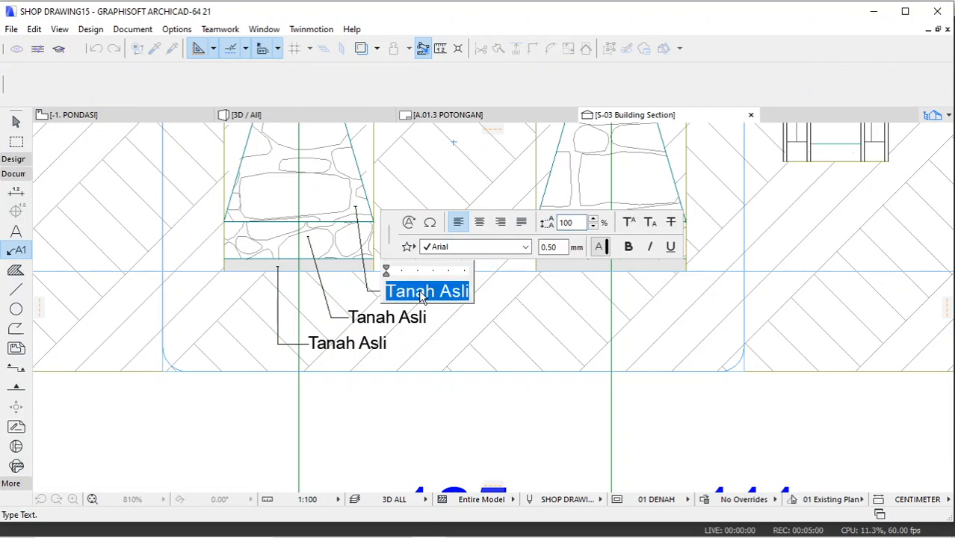
type("pO")
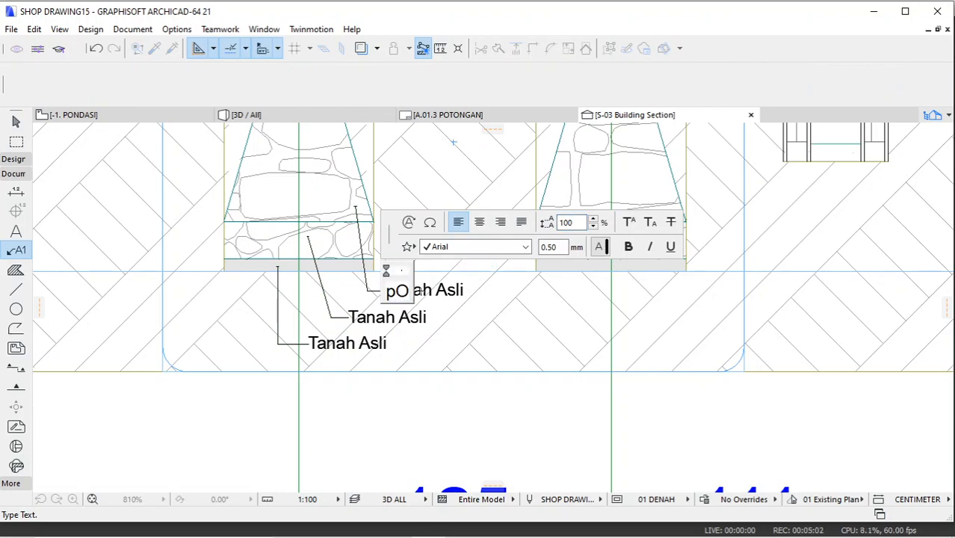
type("NDA")
key("BackSpace")
key("BackSpace")
key("BackSpace")
key("BackSpace")
key("BackSpace")
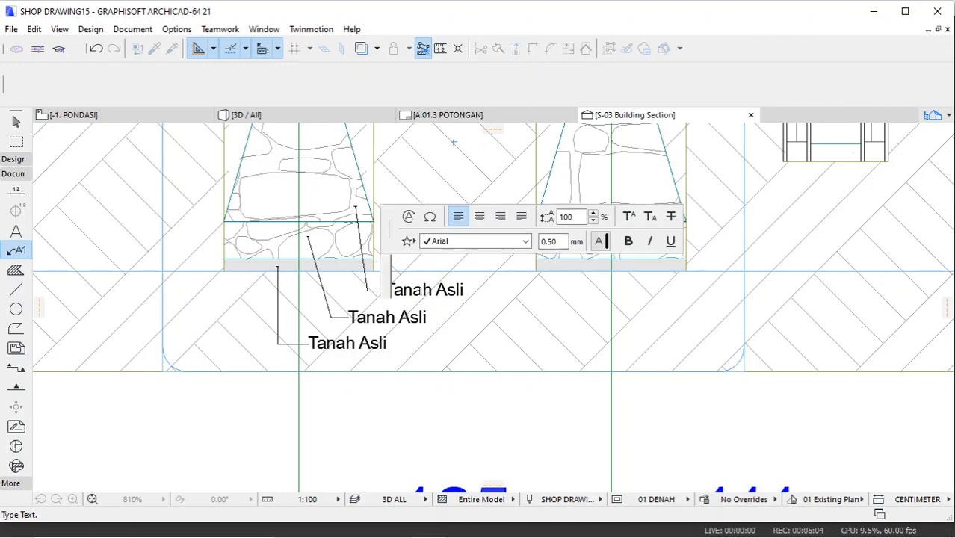
type("Po")
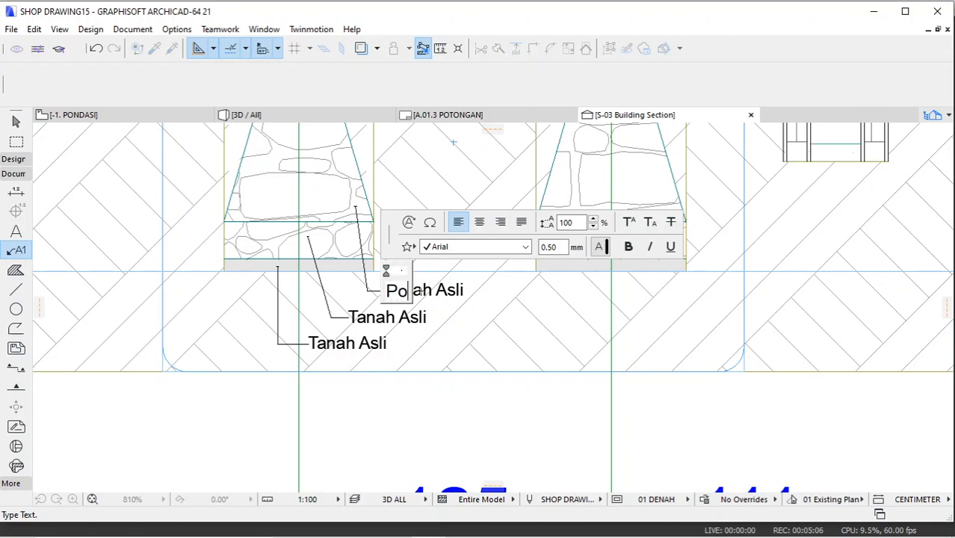
type("ndasi ")
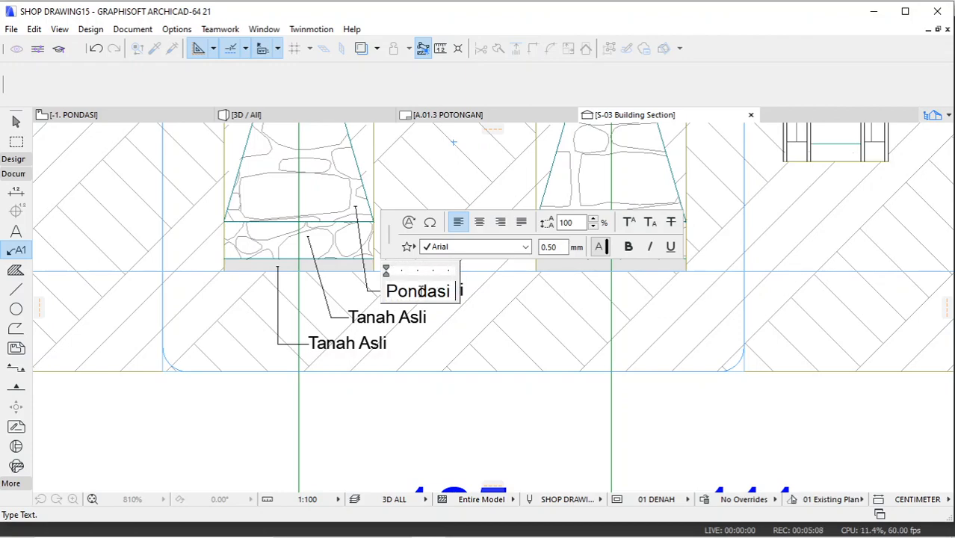
type("Pas.")
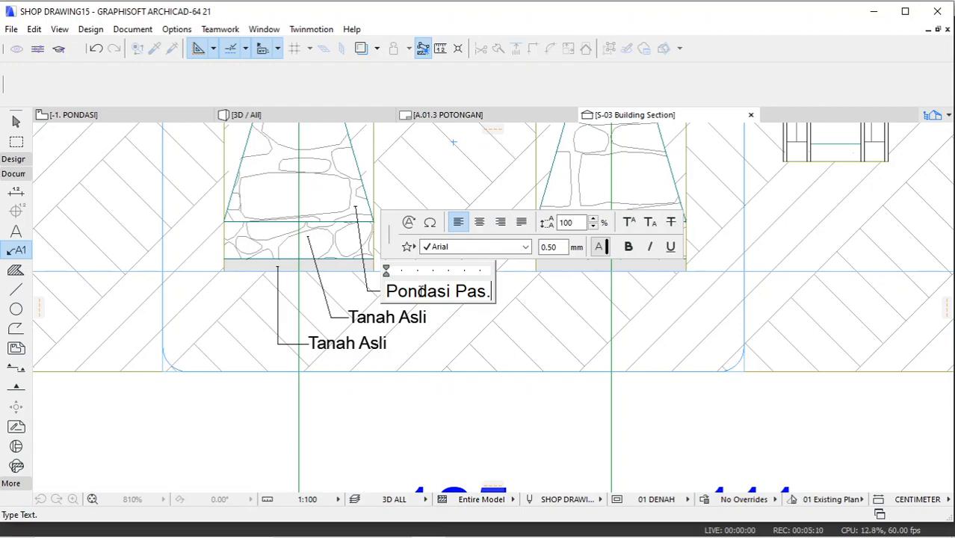
type("Batu")
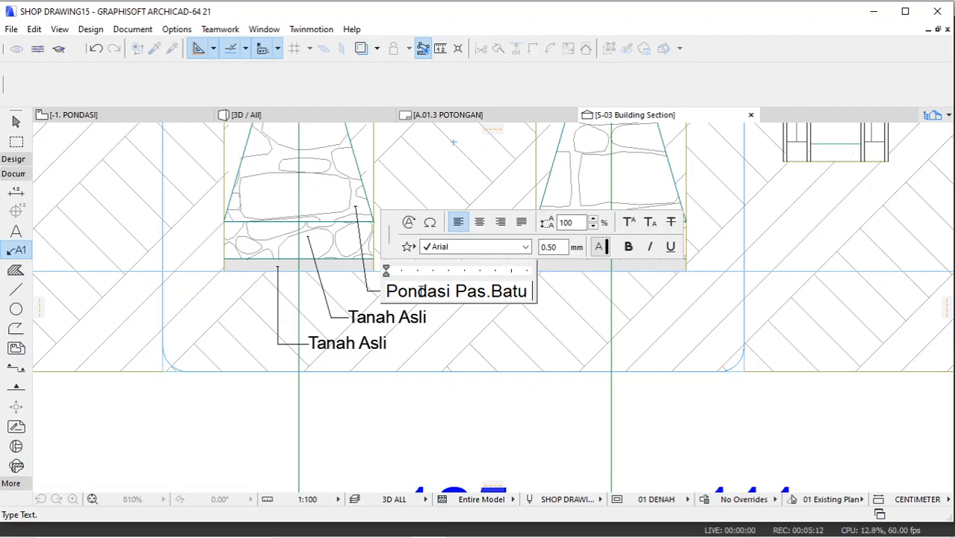
type(" Kali")
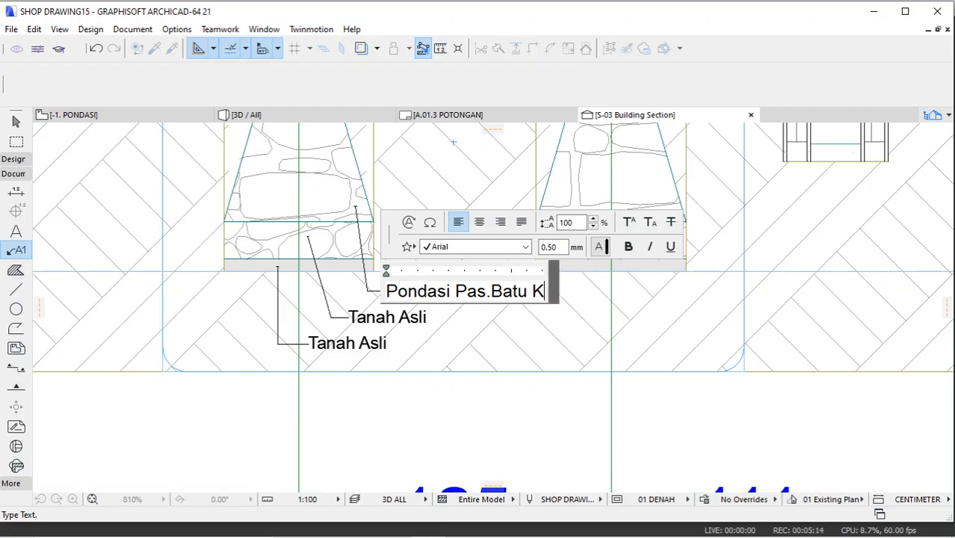
left_click(456, 321)
Step: Replace the text of the rubble base's label with "Pas. Batu Kosong"
left_click(409, 321)
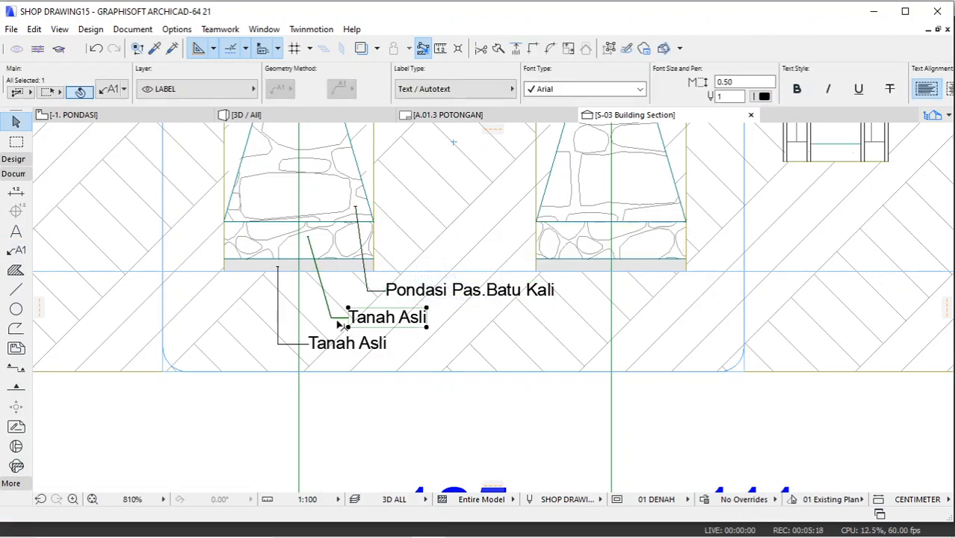
double_click(400, 321)
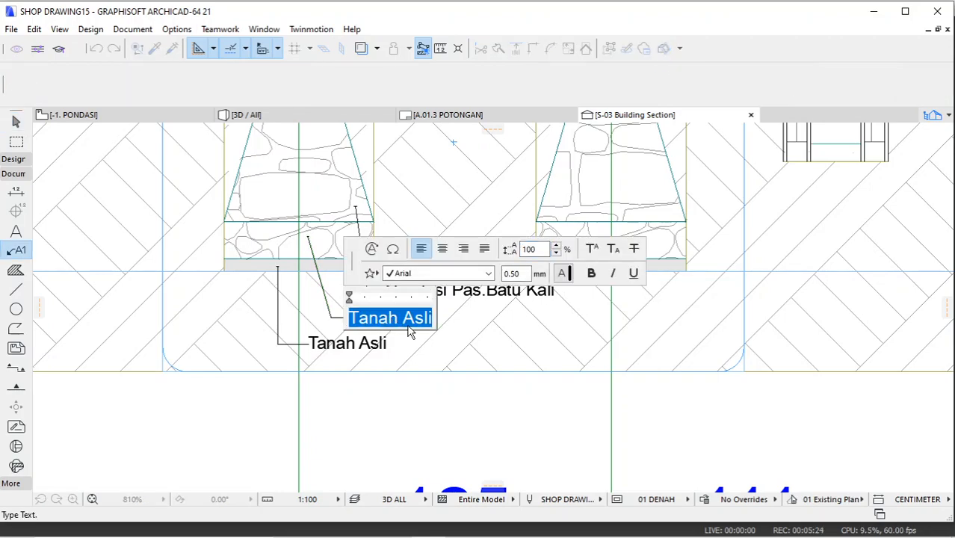
type("Pas.")
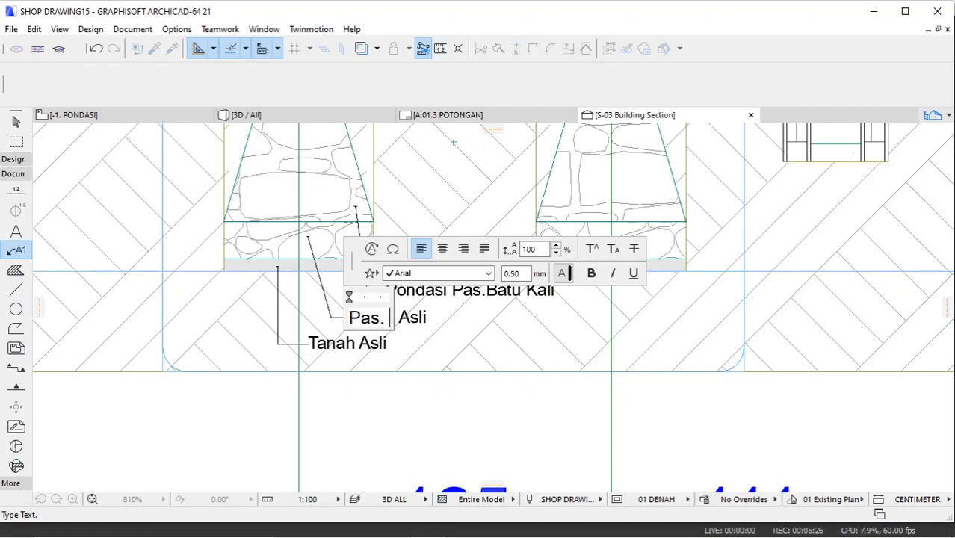
type(" Batu K")
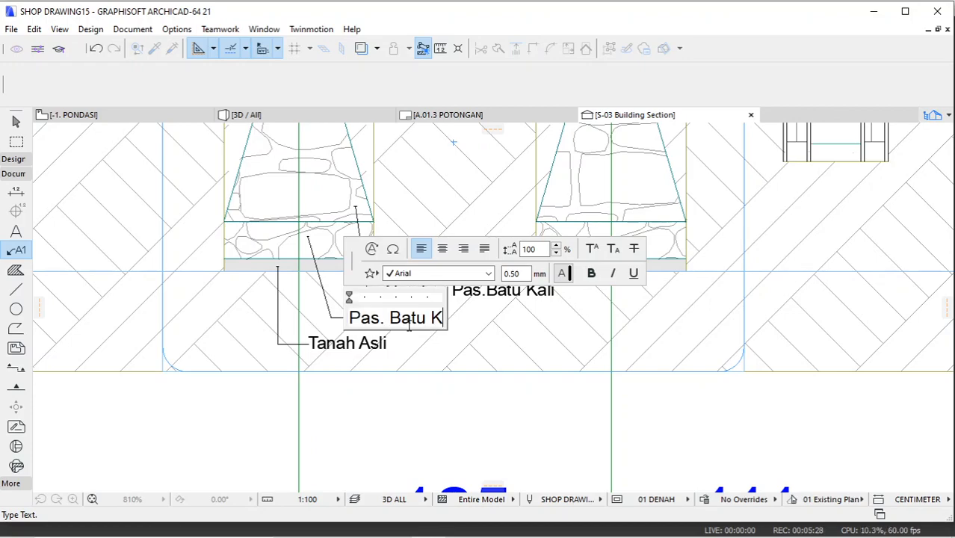
type("osong")
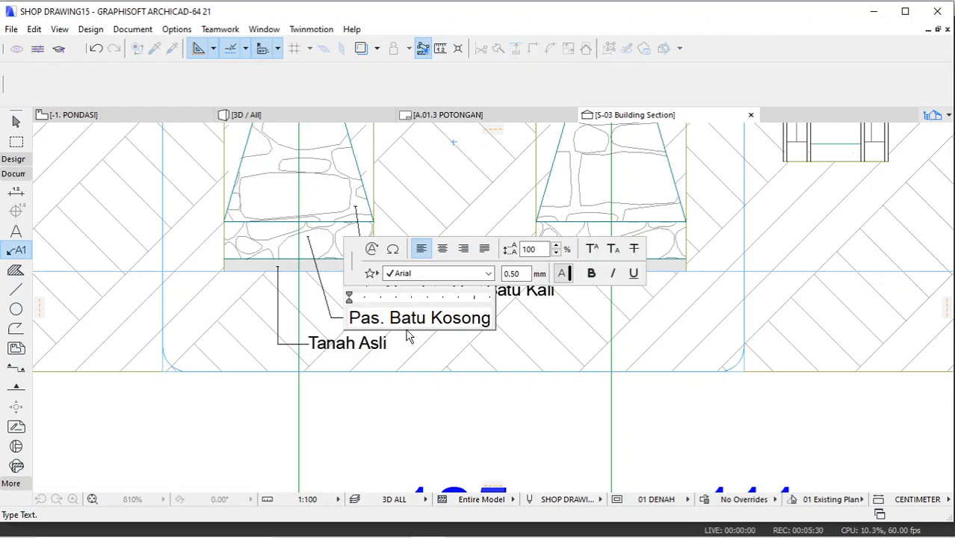
left_click(408, 343)
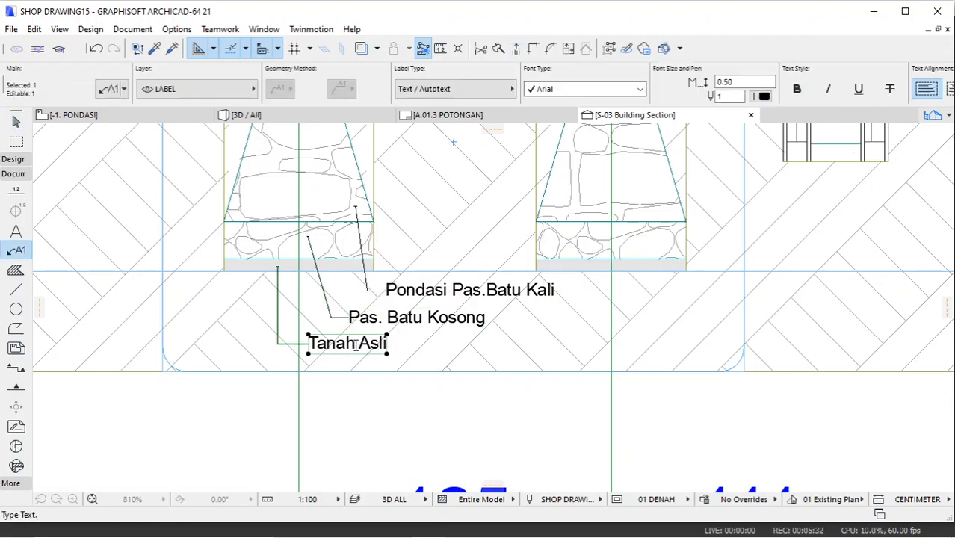
Step: Replace the text of the grey layer's label with "Pasir urug 5 cm"
double_click(359, 344)
key("ctrl+a")
type("Pa")
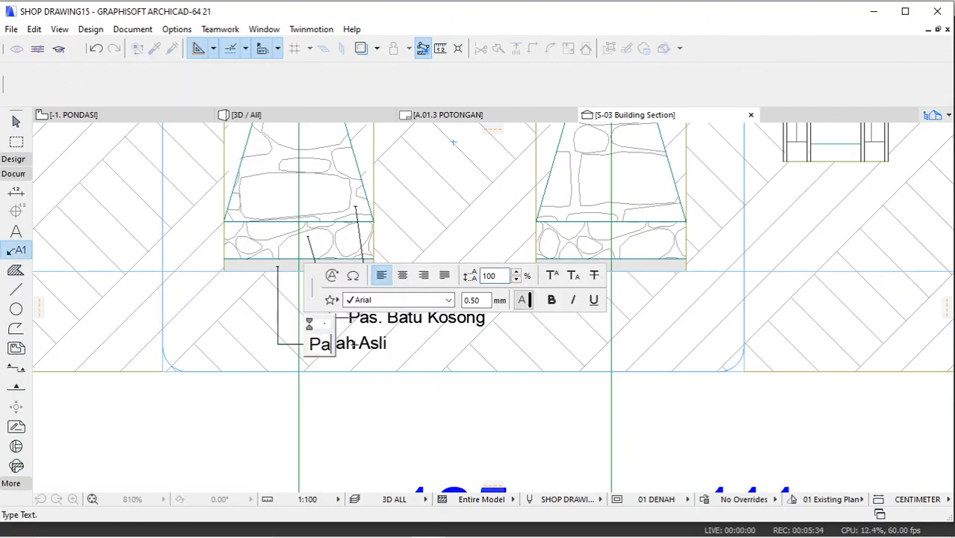
type("sir ")
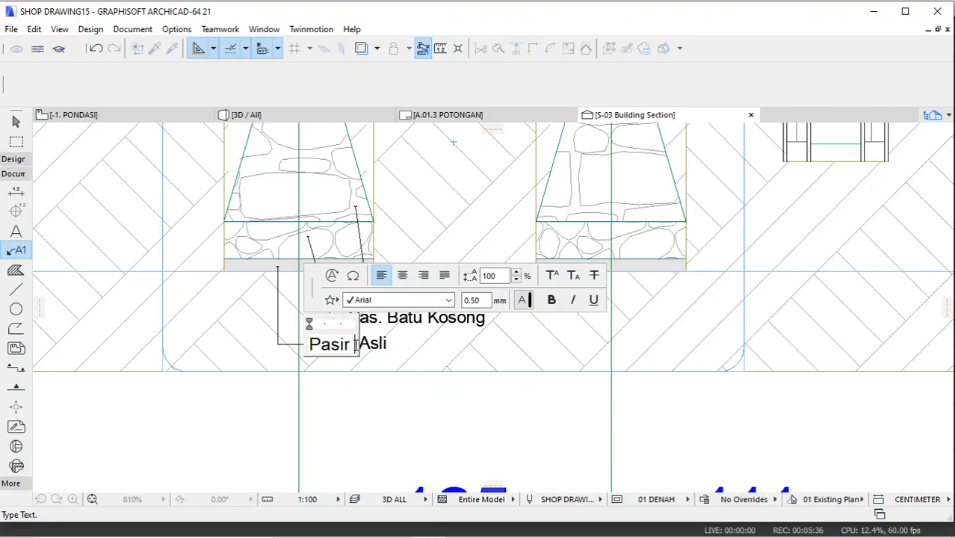
type("urug")
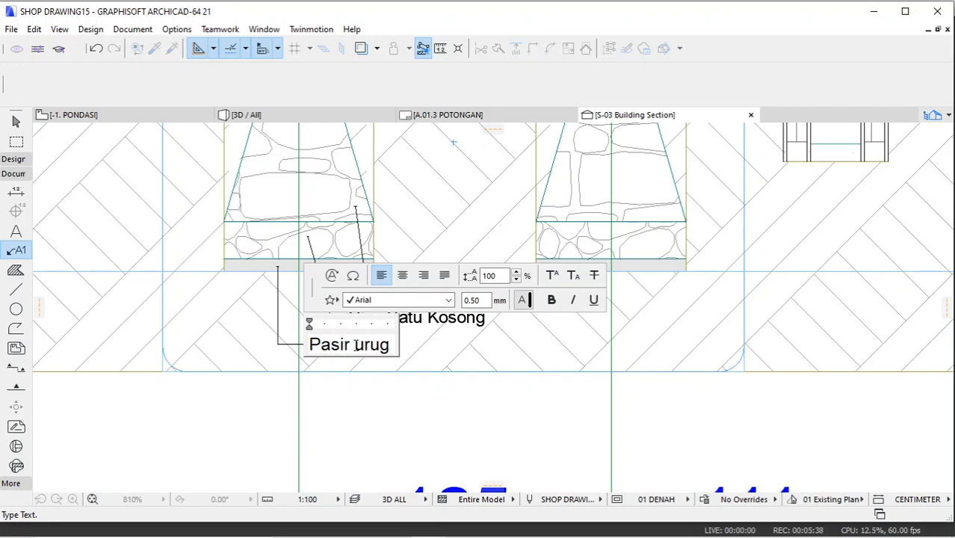
type(" 5 ")
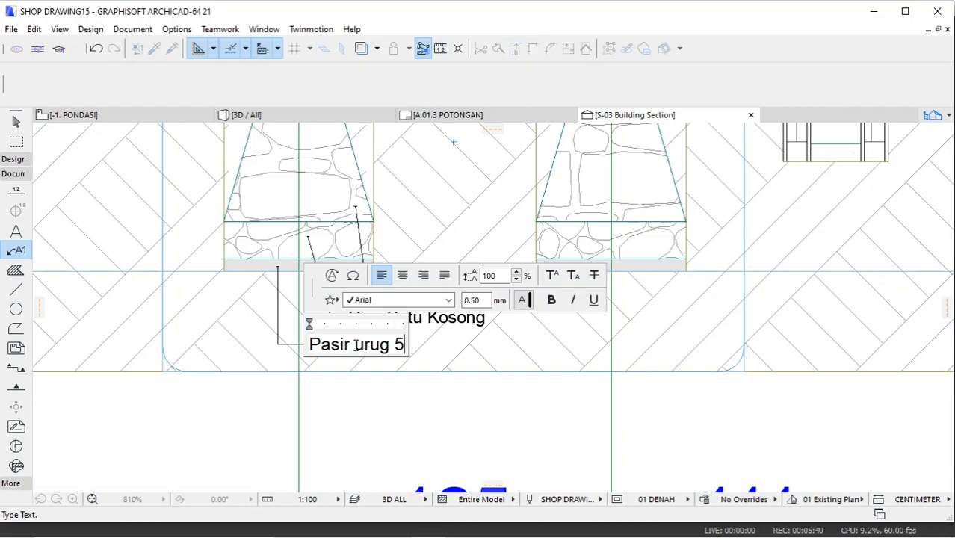
type("cm")
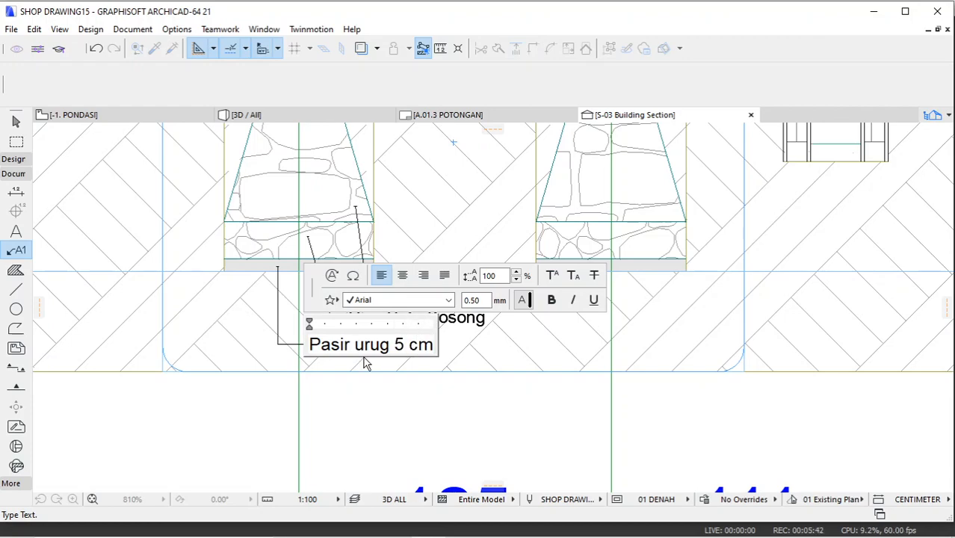
left_click(401, 392)
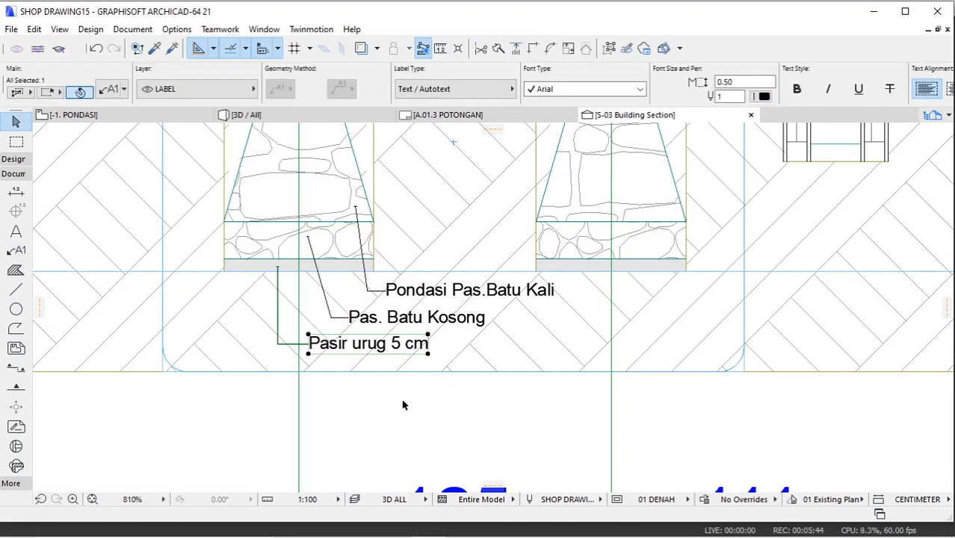
Step: Set up the Dimension tool for chained linear dimensions with the plain tick-line marker instead of the dot
scroll(380, 408, "down", 4)
scroll(433, 359, "up", 2)
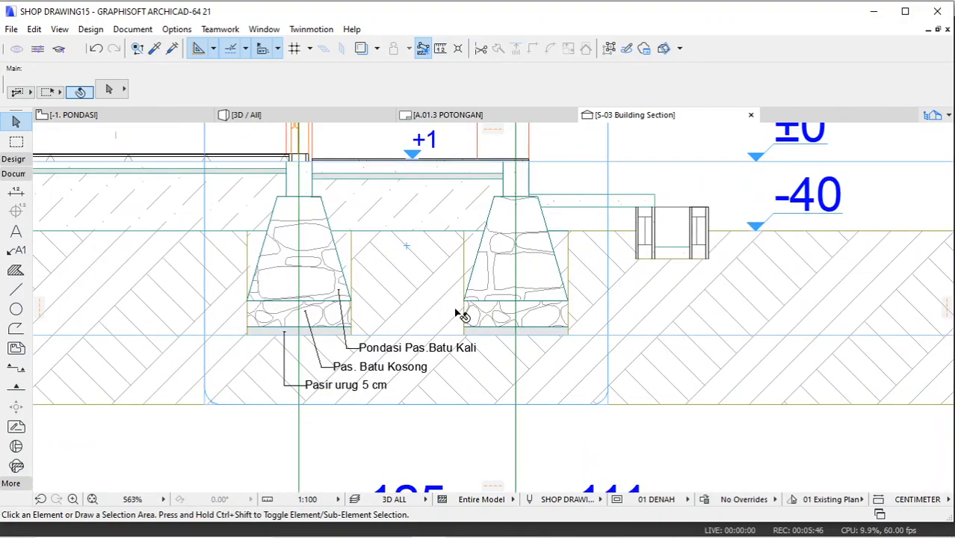
scroll(459, 314, "down", 2)
left_click(16, 192)
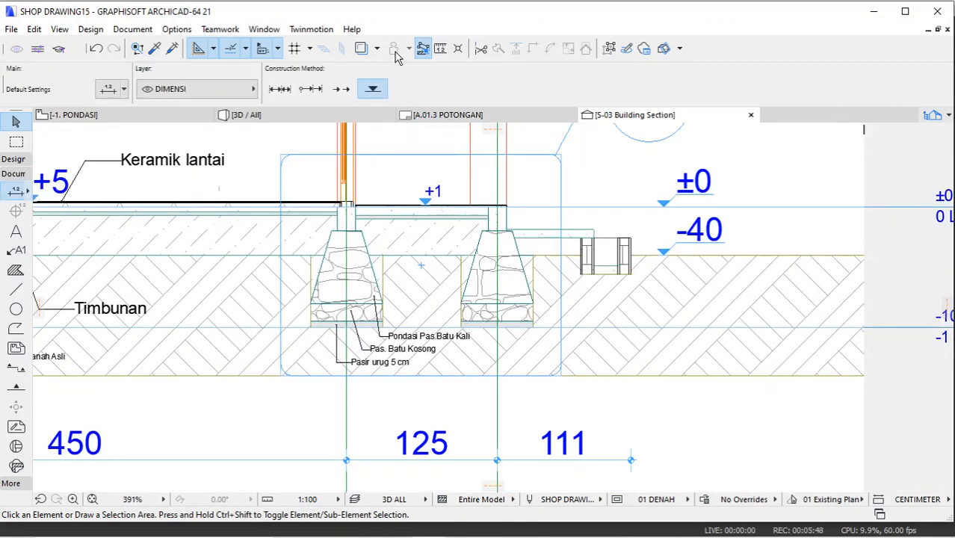
left_click(278, 90)
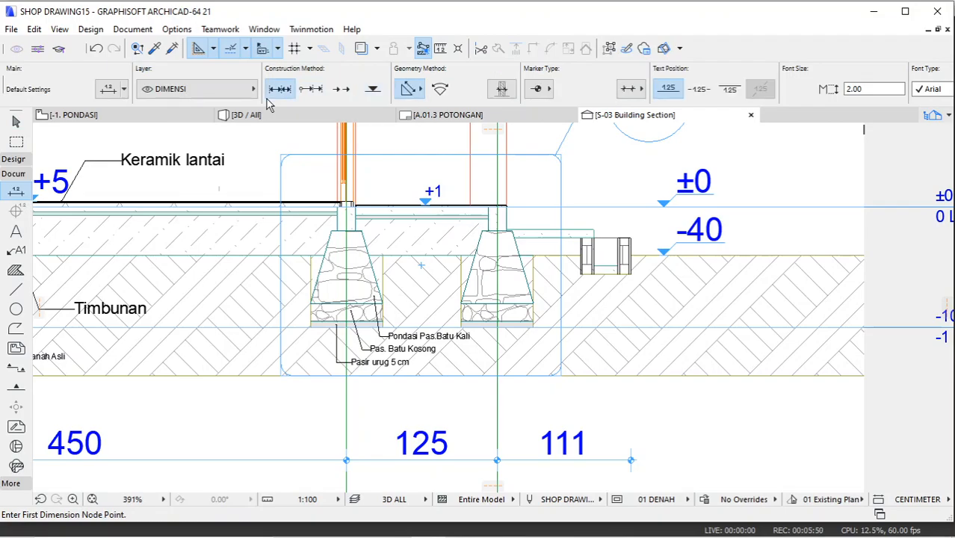
left_click(542, 90)
left_click(619, 86)
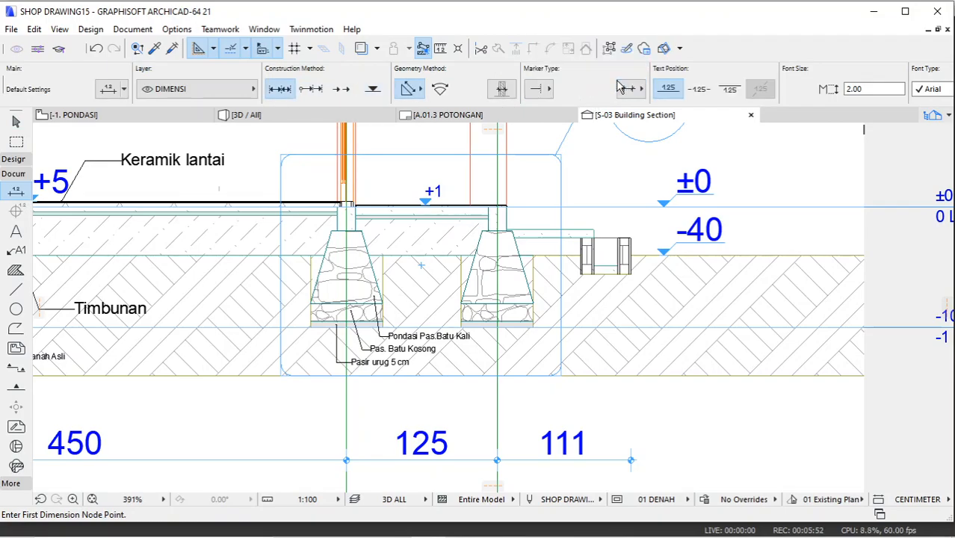
Step: Place a vertical dimension chain between the two foundations, measuring the left stone body's top, its base and the grey layer's underside
scroll(368, 241, "up", 3)
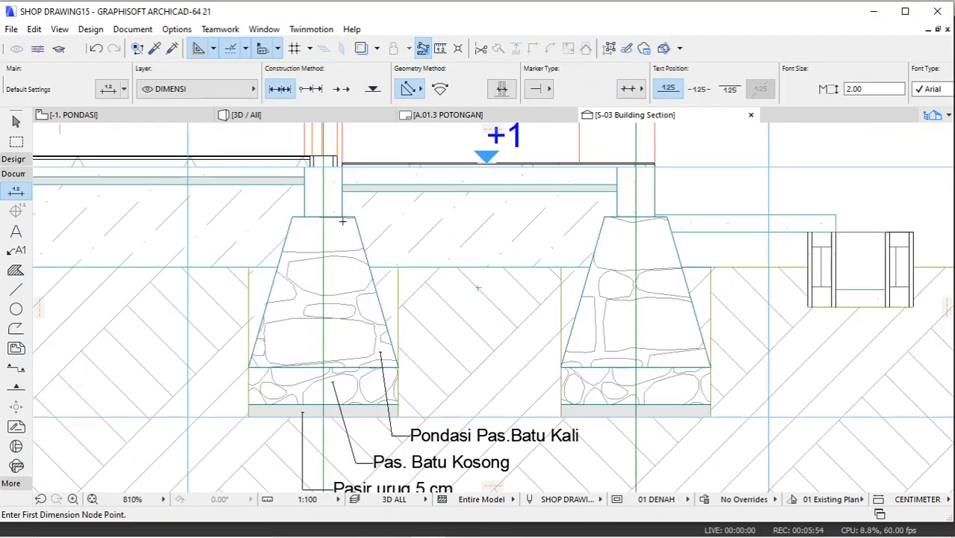
left_click(355, 217)
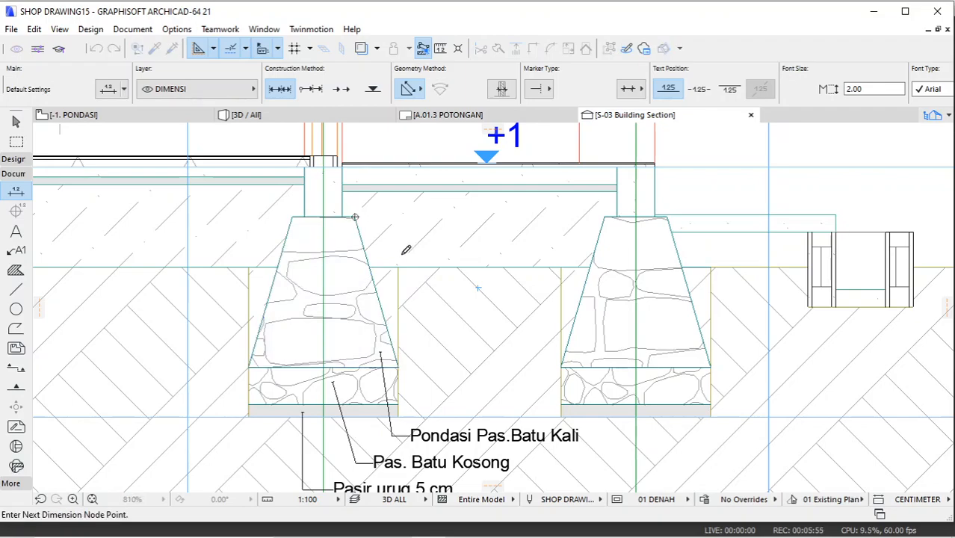
left_click(398, 368)
left_click(398, 417)
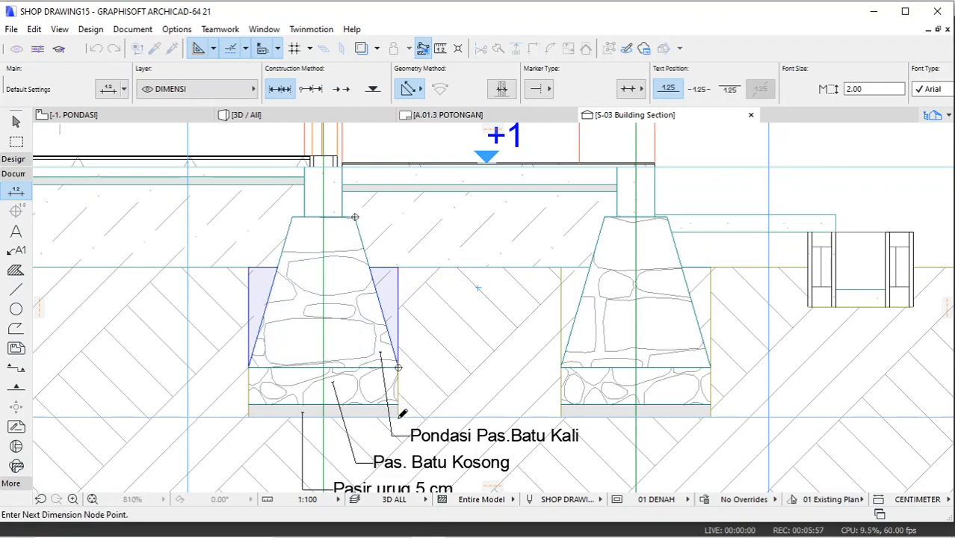
right_click(457, 228)
left_click(482, 314)
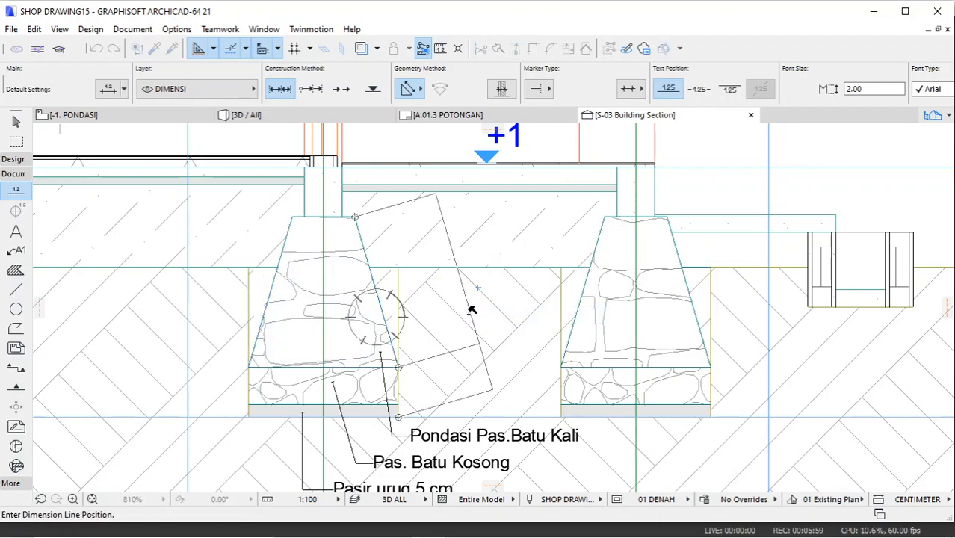
left_click(479, 360)
Step: Try font sizes of 0.5 and 1 mm on the new vertical dimension chain, settling on 0.7 mm
scroll(466, 267, "down", 4)
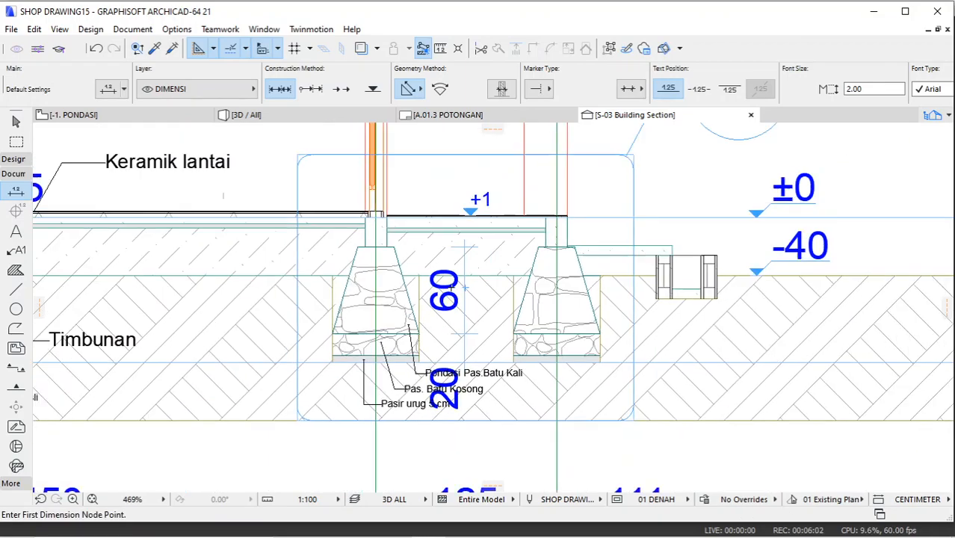
left_click(463, 268)
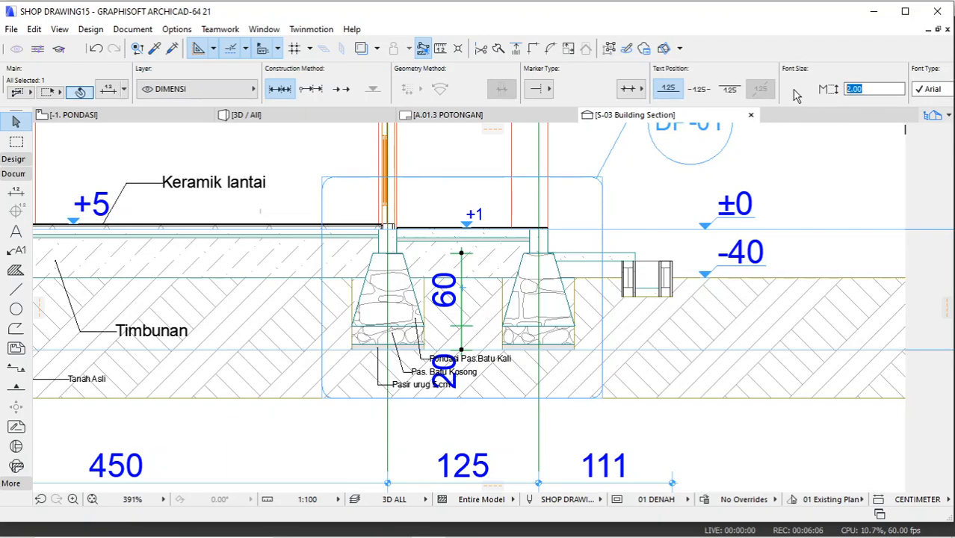
key("Return")
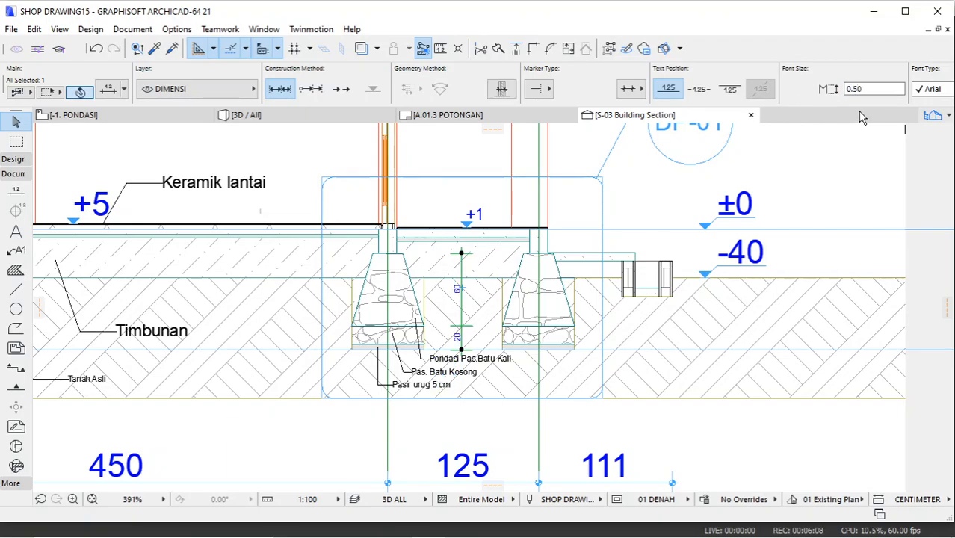
type("1")
key("Return")
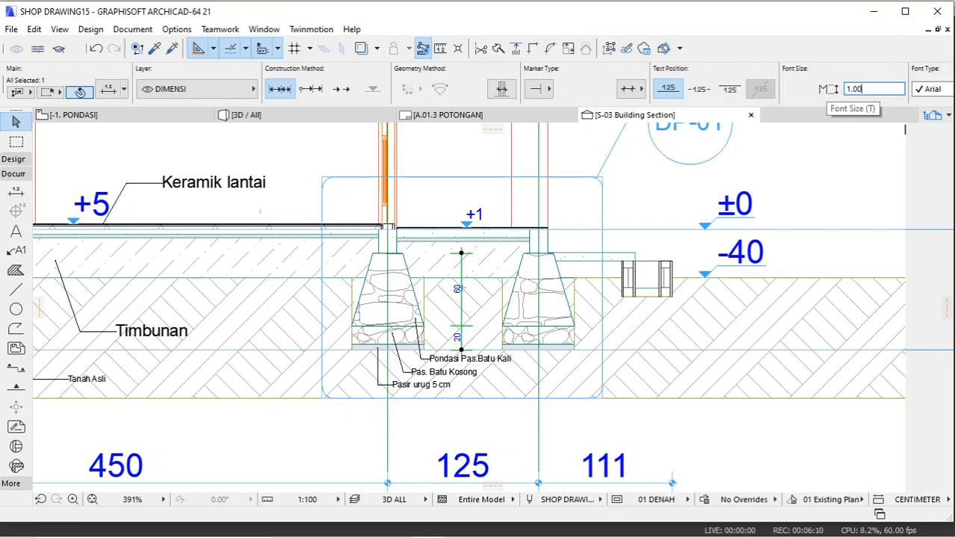
left_click_drag(858, 88, 825, 99)
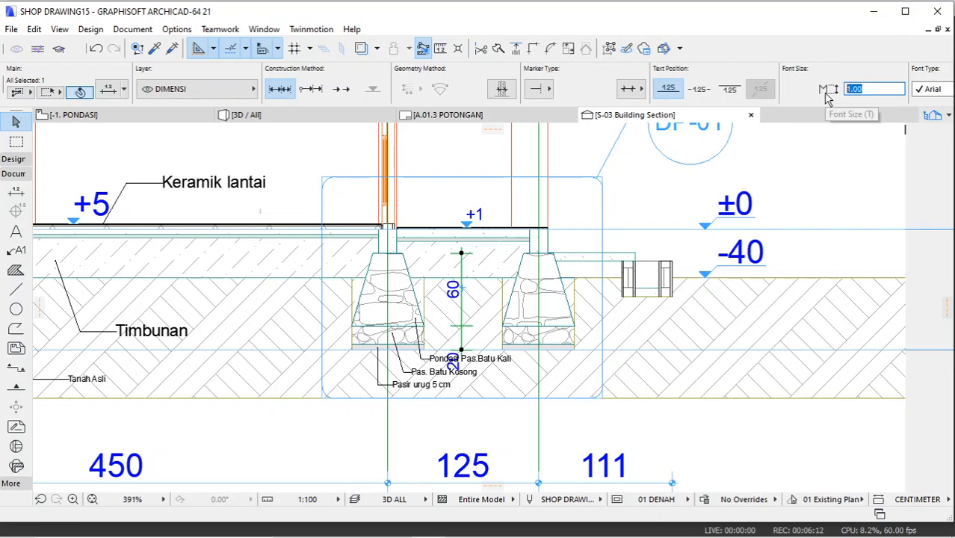
key("Return")
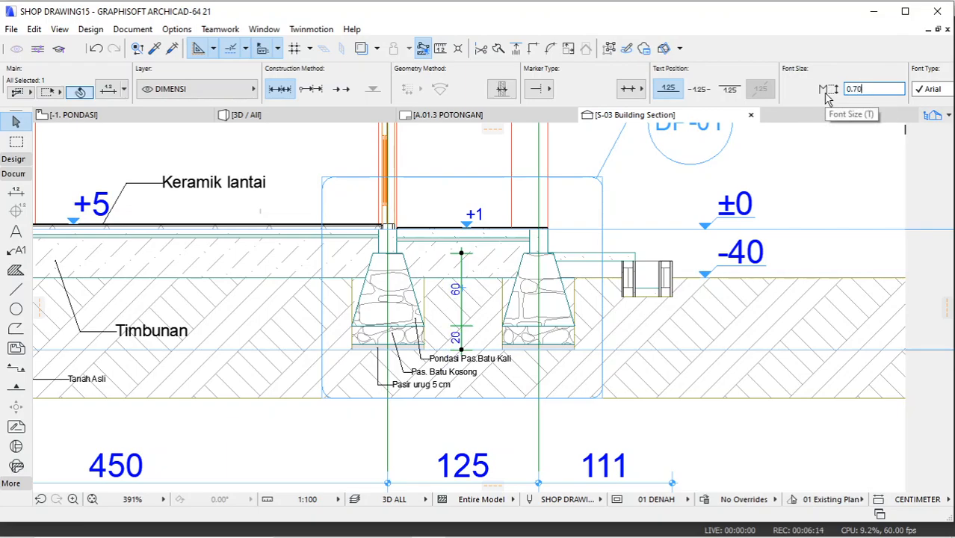
key("Escape")
scroll(482, 296, "up", 3)
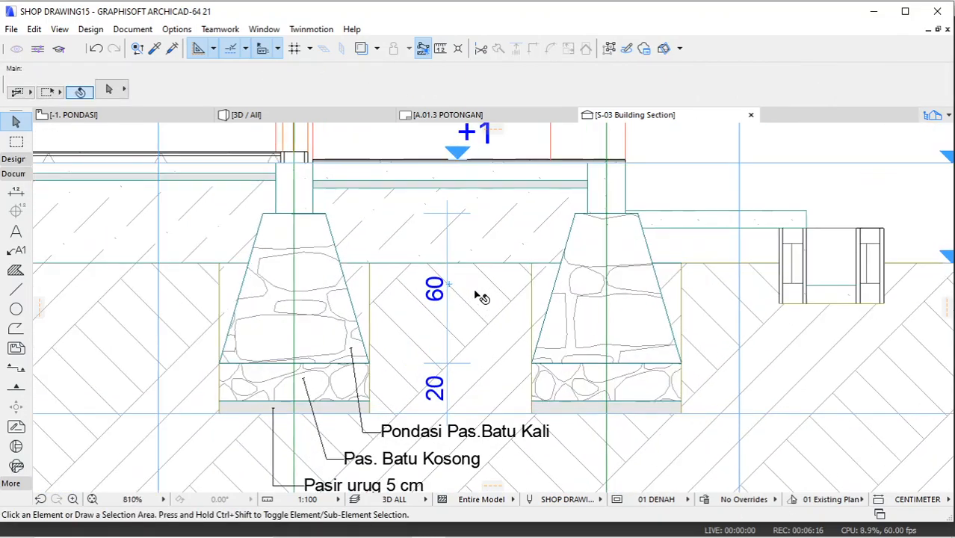
Step: Change the witness lines of the vertical dimension chain between the foundations to the one-sided style
left_click(447, 223)
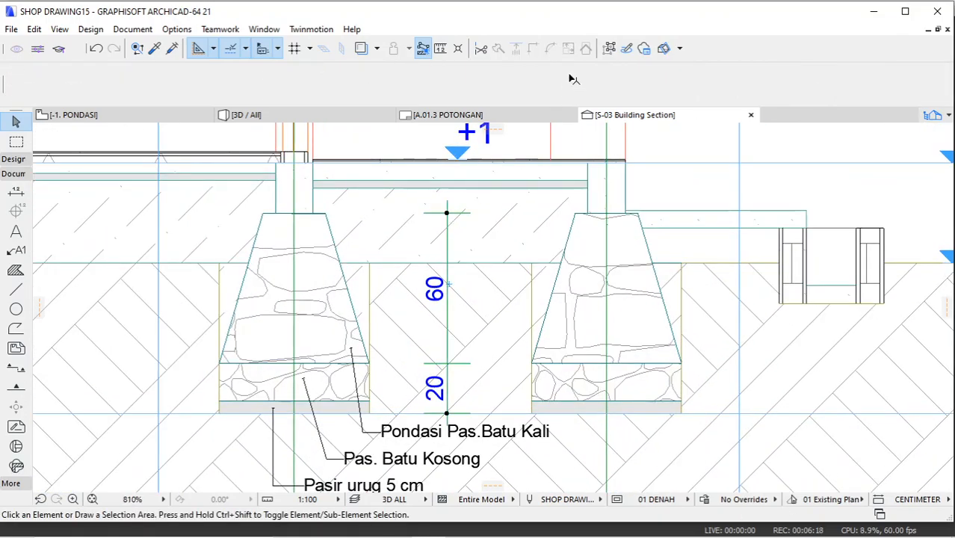
left_click(542, 89)
left_click(632, 90)
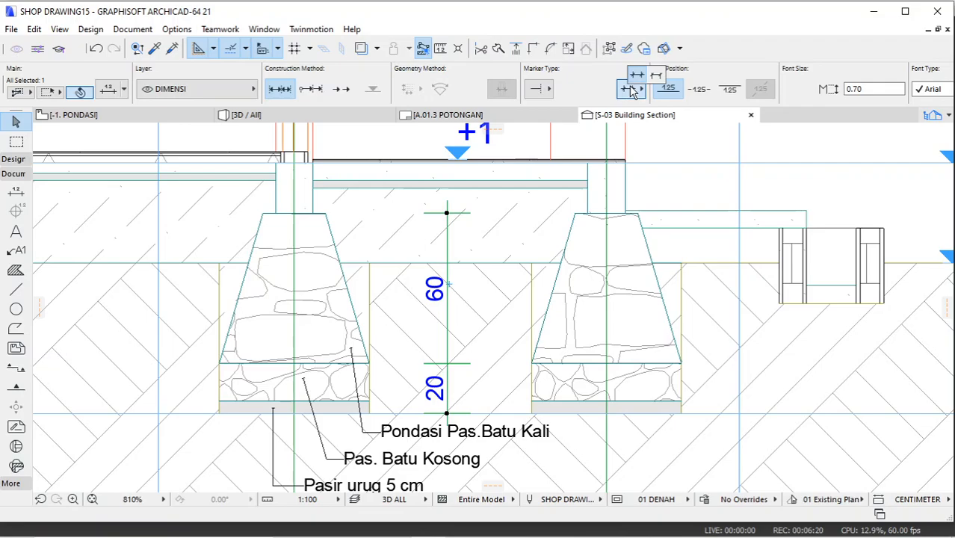
left_click(657, 75)
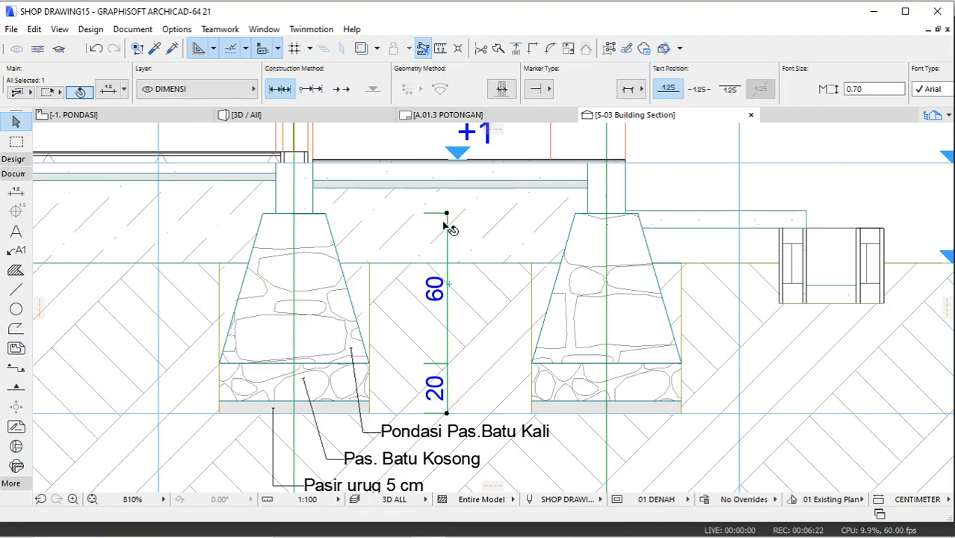
key("Escape")
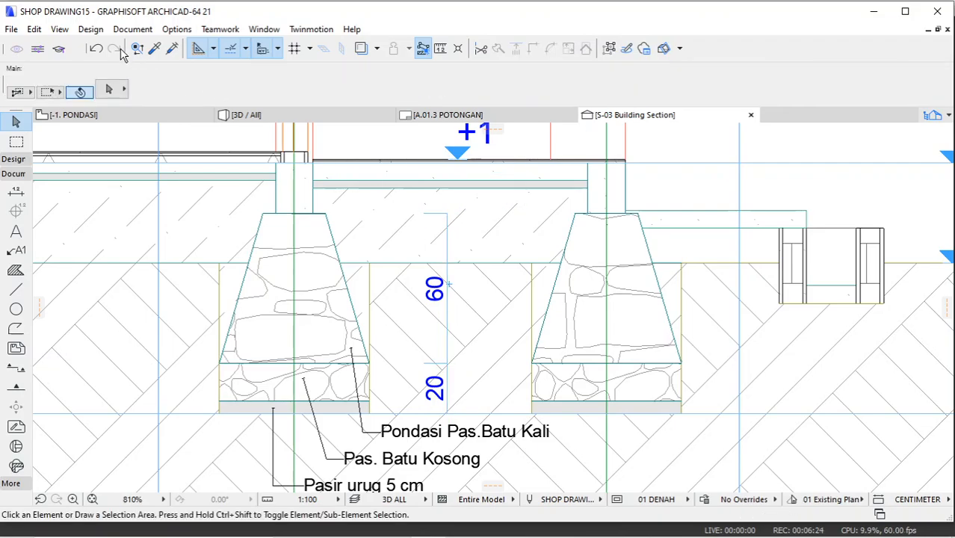
Step: Using the existing chain's settings, add a vertical dimension chain beside the right foundation, measuring the stone body's top, the ground line and the stone body's base
left_click(155, 49)
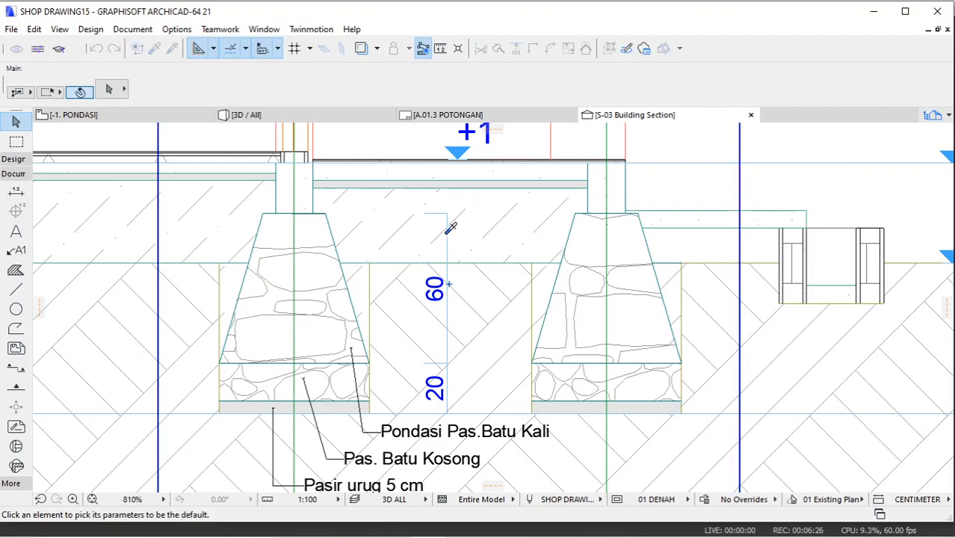
left_click(453, 224)
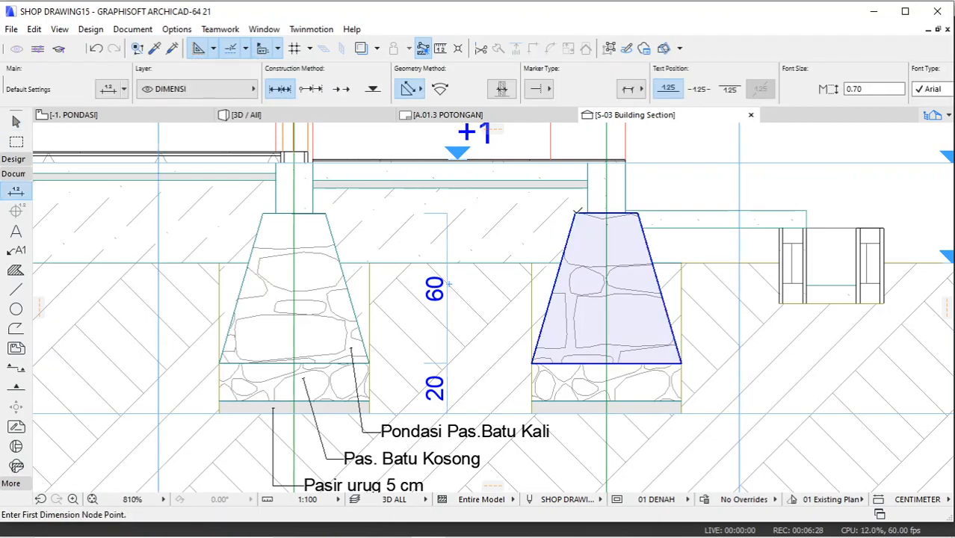
left_click(575, 215)
left_click(532, 263)
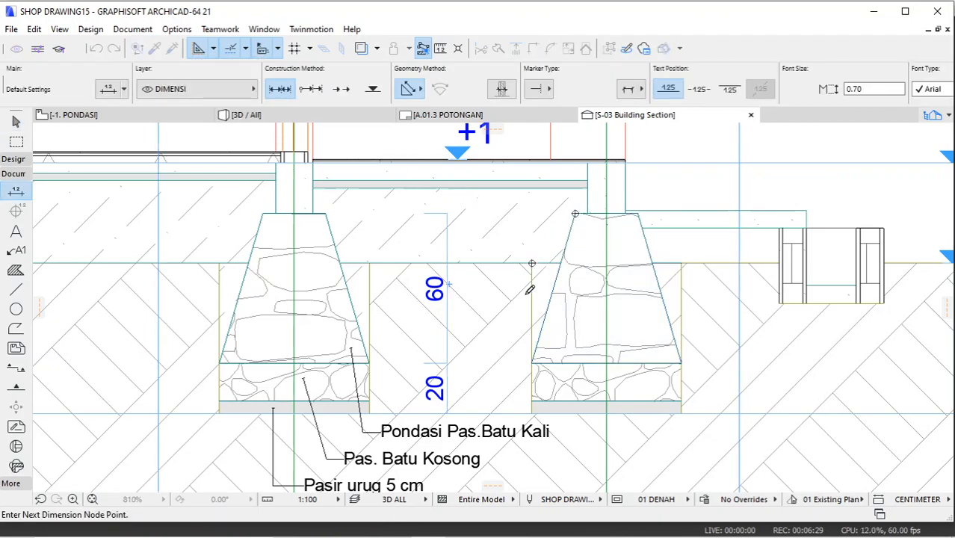
left_click(531, 363)
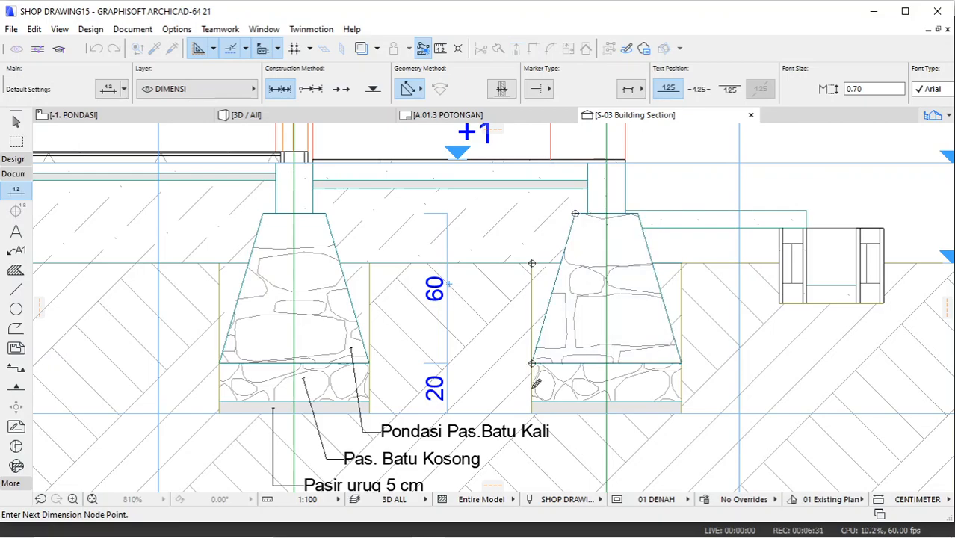
right_click(523, 226)
left_click(546, 319)
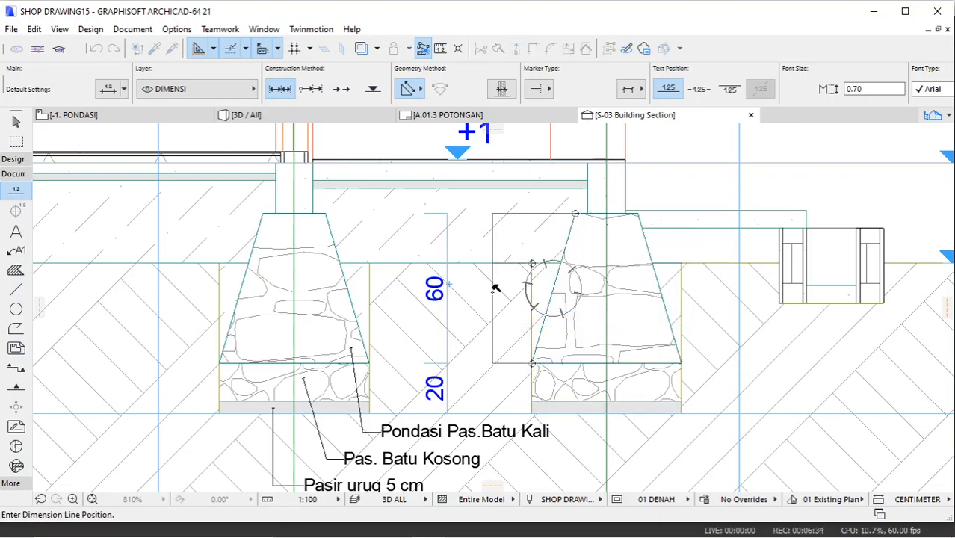
left_click(495, 288)
scroll(501, 276, "down", 3)
scroll(509, 259, "up", 2)
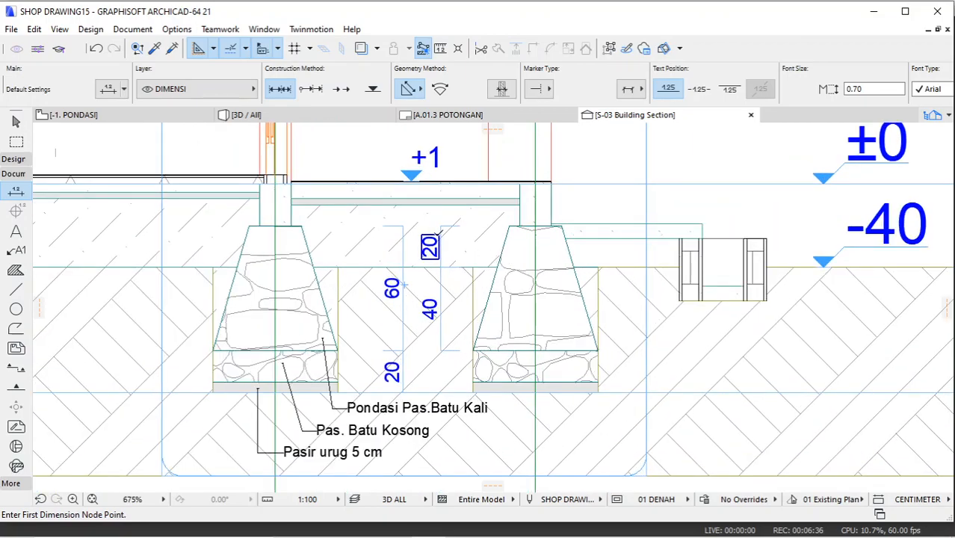
Step: Dimension the top width of the right foundation's stone body, with the dimension line inside the body
scroll(404, 285, "down", 2)
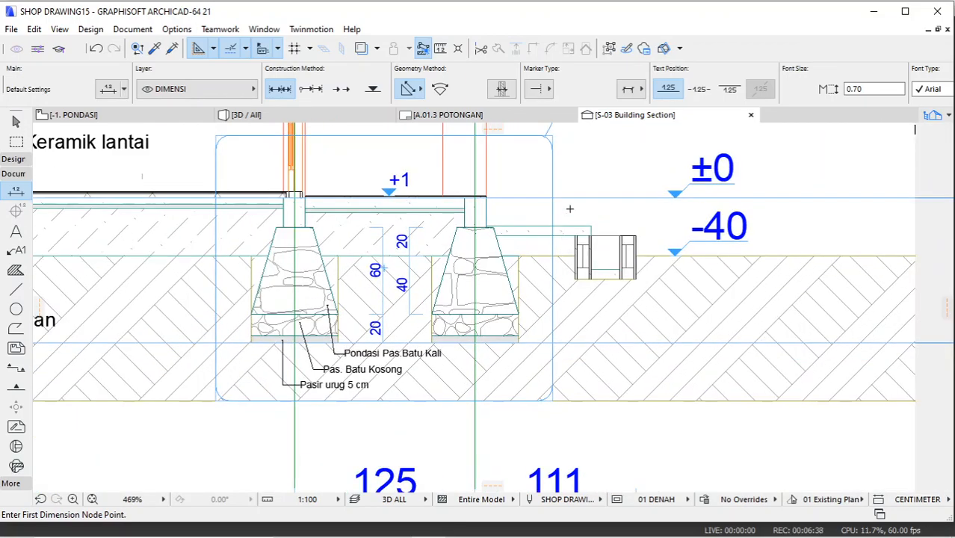
middle_click_drag(572, 297, 560, 297)
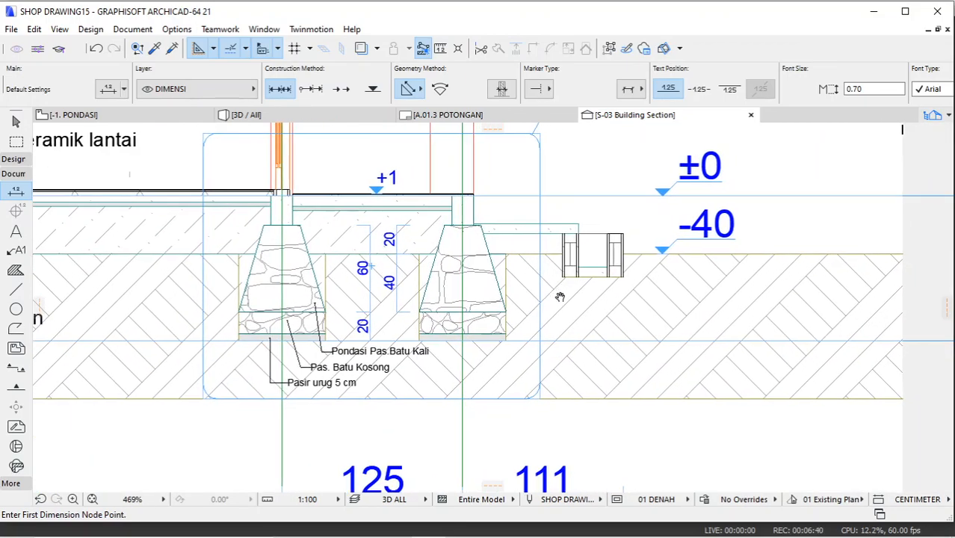
scroll(466, 289, "up", 3)
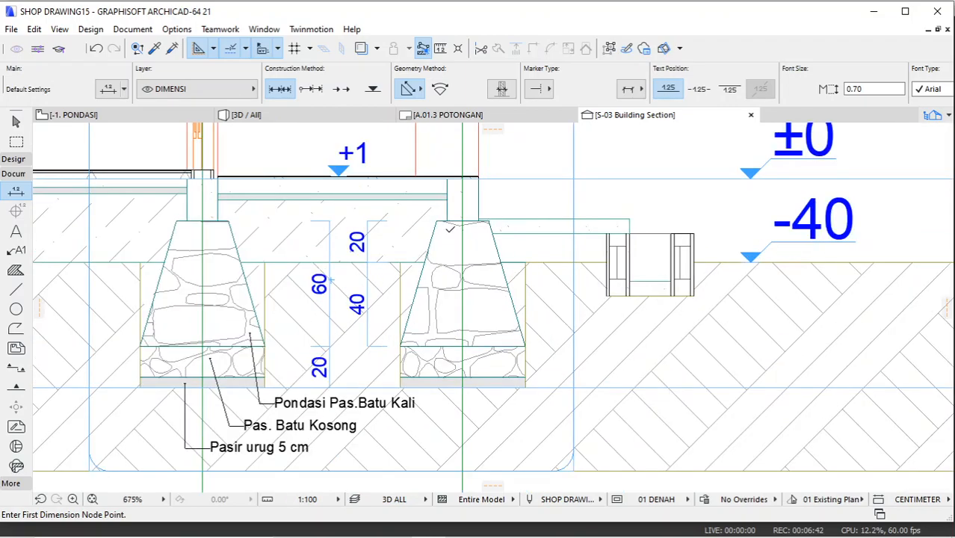
left_click(433, 218)
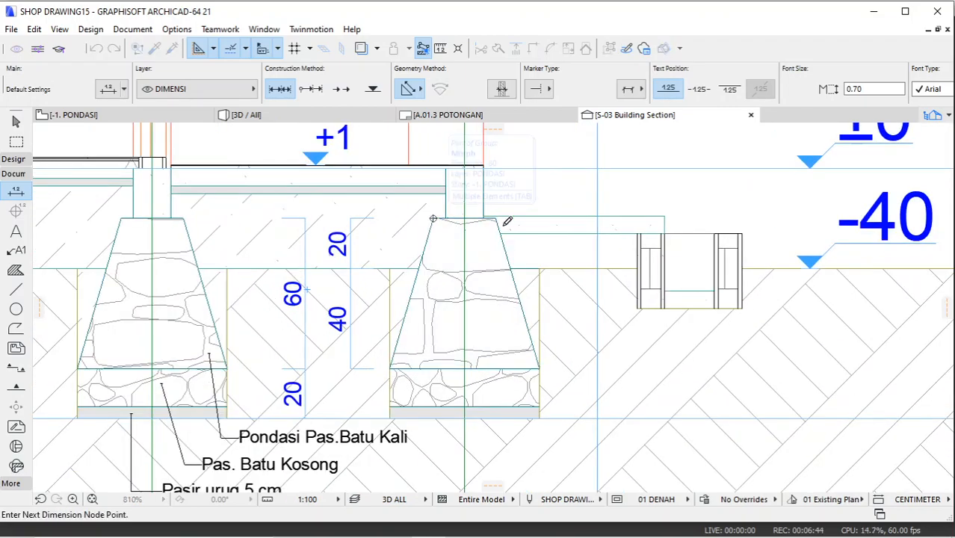
left_click(497, 218)
right_click(509, 180)
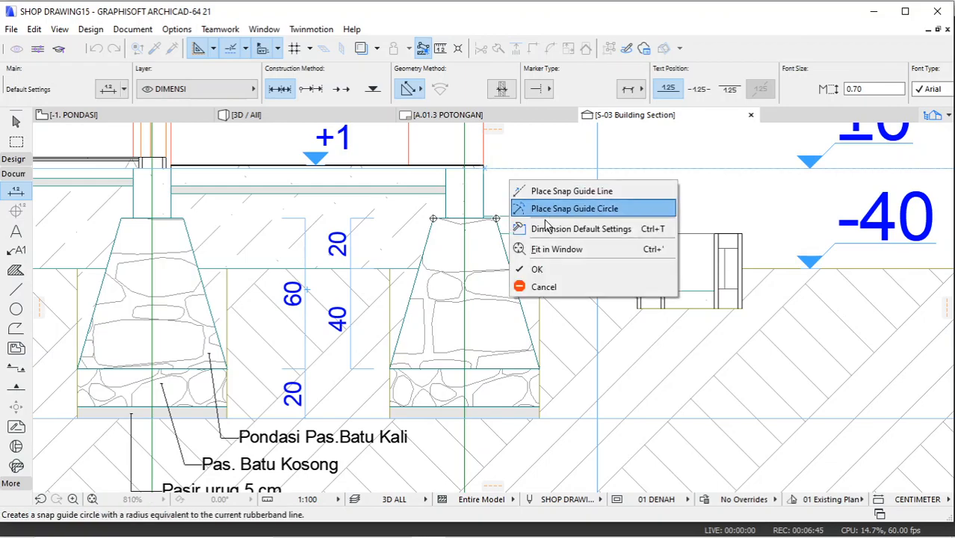
left_click(538, 269)
left_click(480, 278)
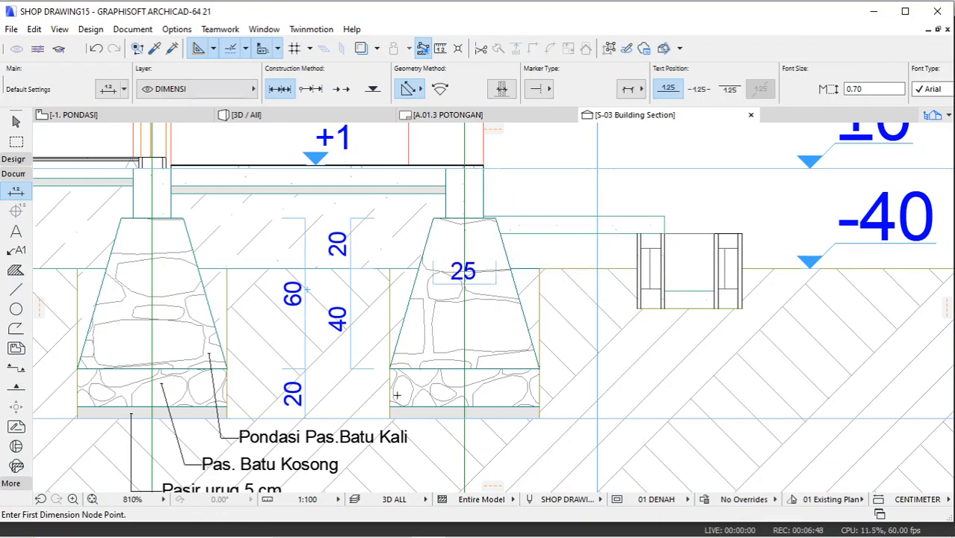
Step: Dimension the right foundation's base width, with the dimension line below the grey sand layer
scroll(397, 395, "down", 2)
scroll(398, 383, "up", 1)
left_click(398, 384)
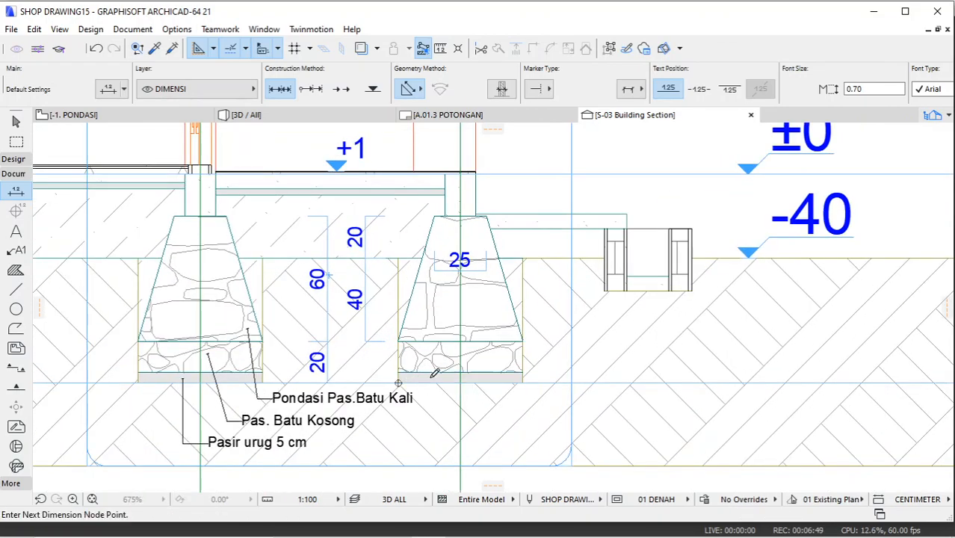
left_click(522, 383)
right_click(556, 272)
left_click(577, 362)
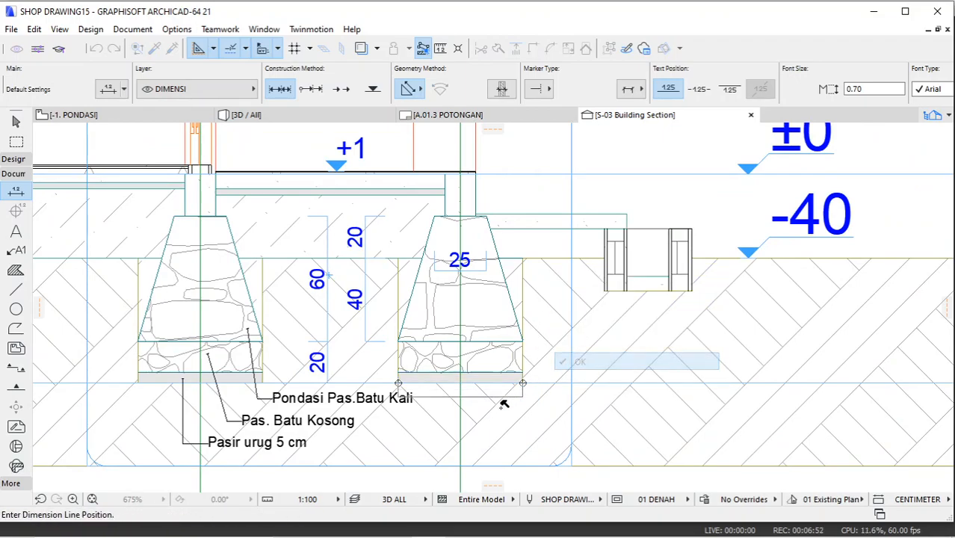
left_click(494, 424)
scroll(506, 303, "down", 3)
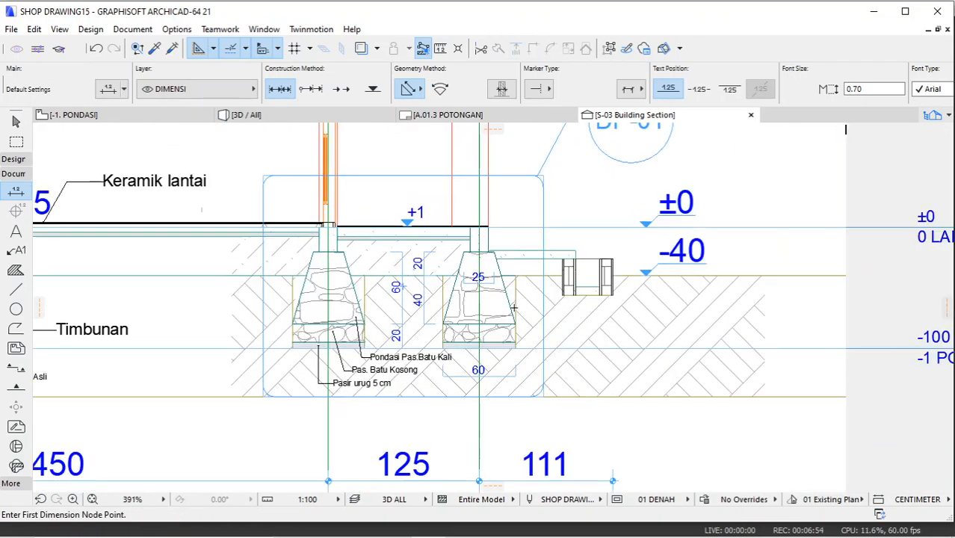
scroll(515, 301, "up", 1)
middle_click_drag(522, 304, 523, 327)
scroll(421, 351, "down", 2)
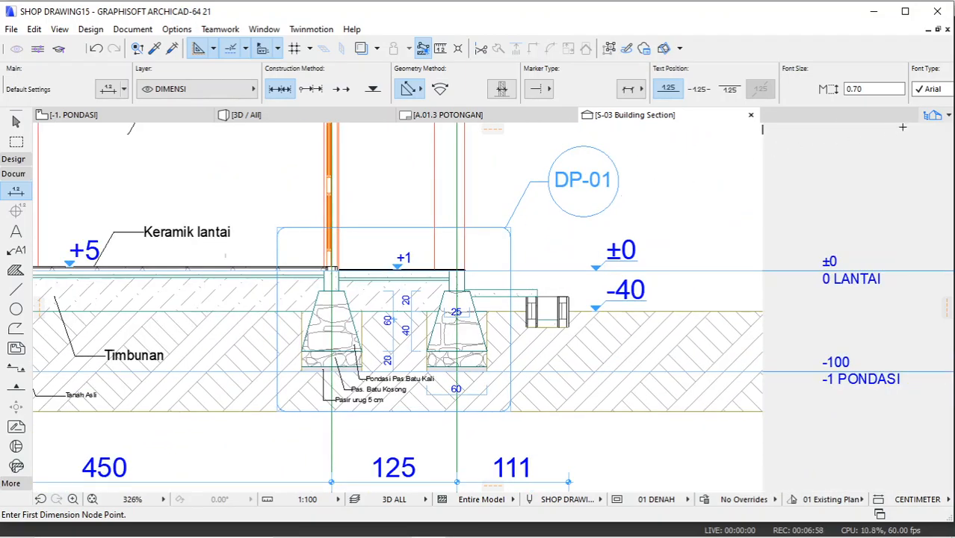
key("Escape")
Step: Open the Organizer in View Editor mode, with the Project Map beside the View Map
left_click(932, 116)
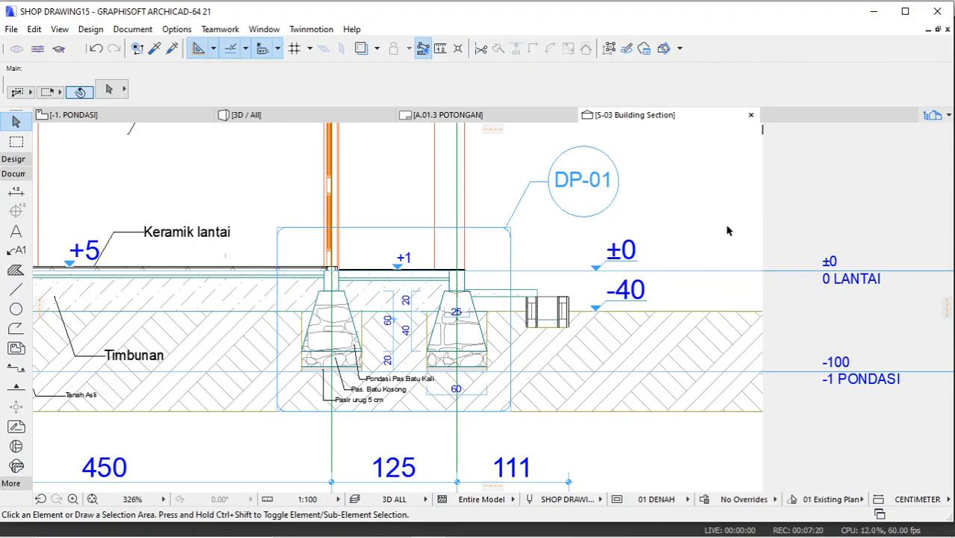
left_click(931, 116)
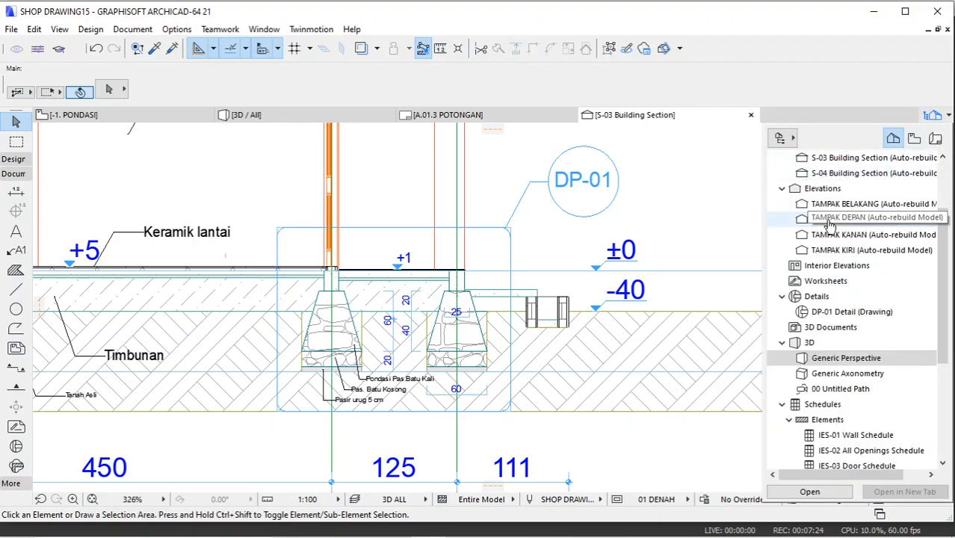
left_click(795, 138)
left_click(821, 148)
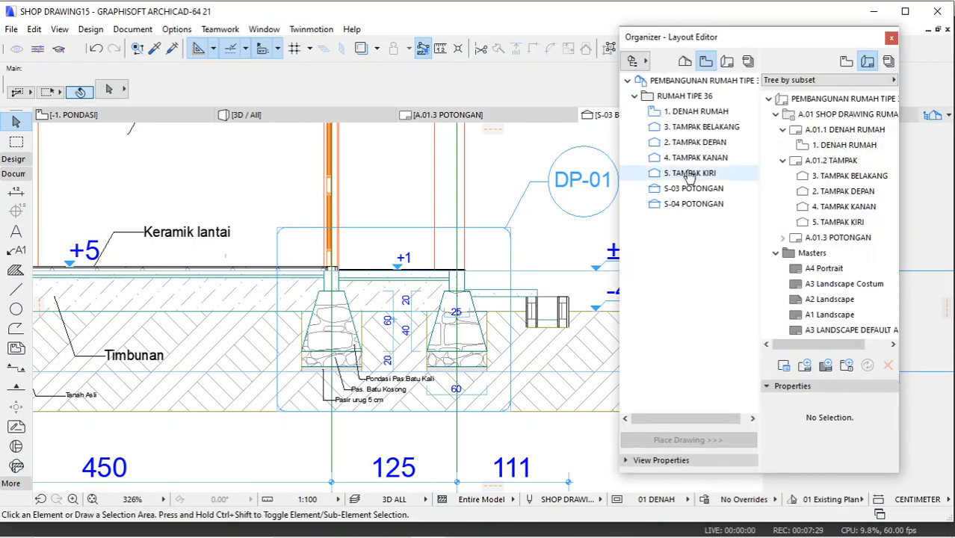
left_click(685, 60)
left_click(846, 62)
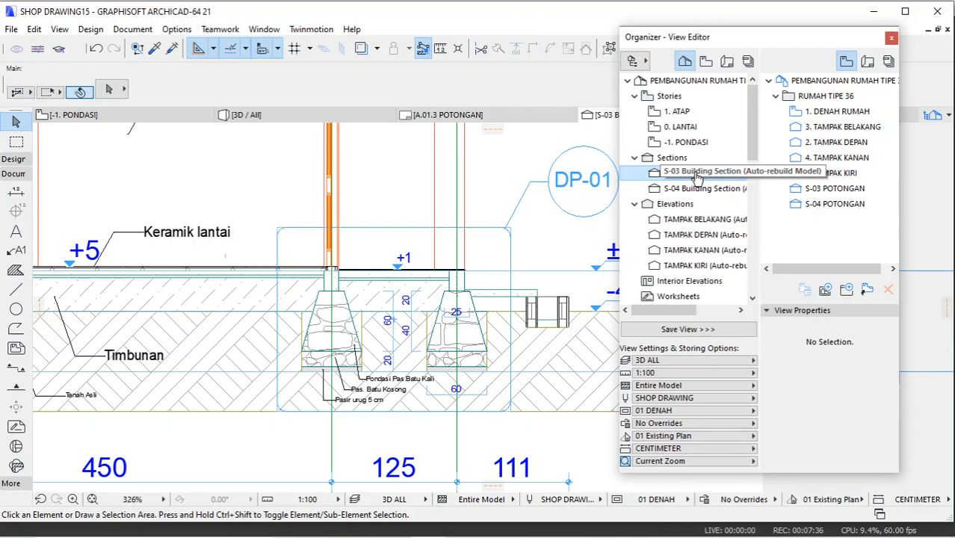
Step: Save the -1. PONDASI story as a view in the RUMAH TIPE 36 folder and open it
left_click(695, 173)
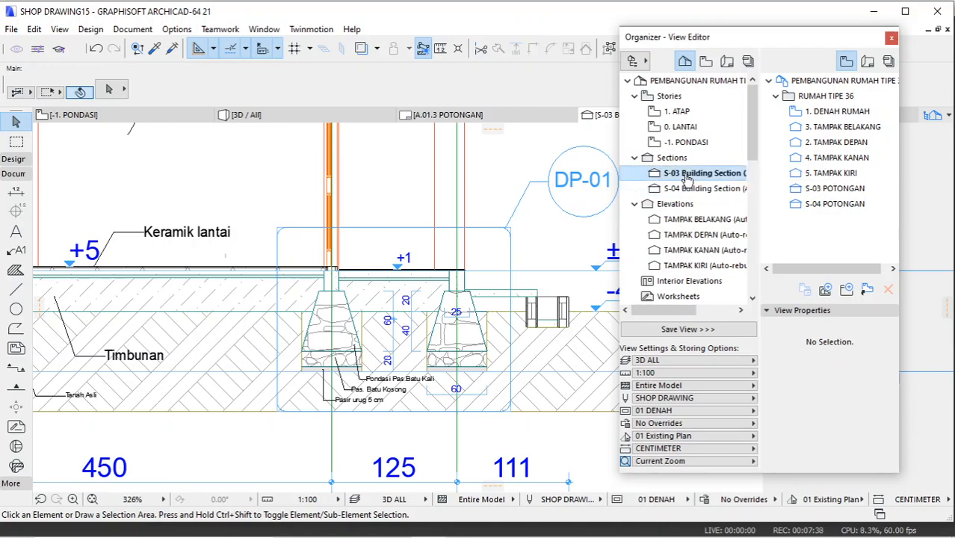
left_click(684, 143)
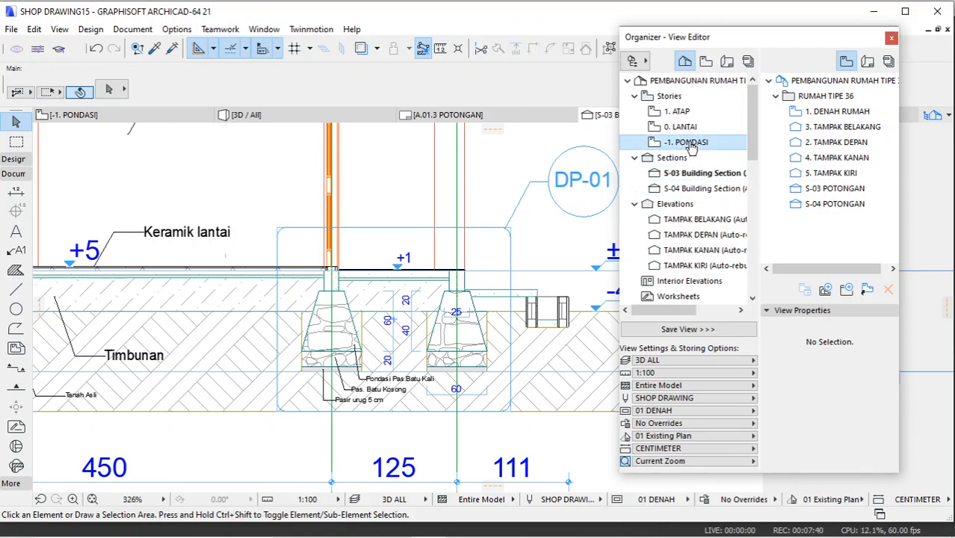
left_click_drag(691, 147, 822, 223)
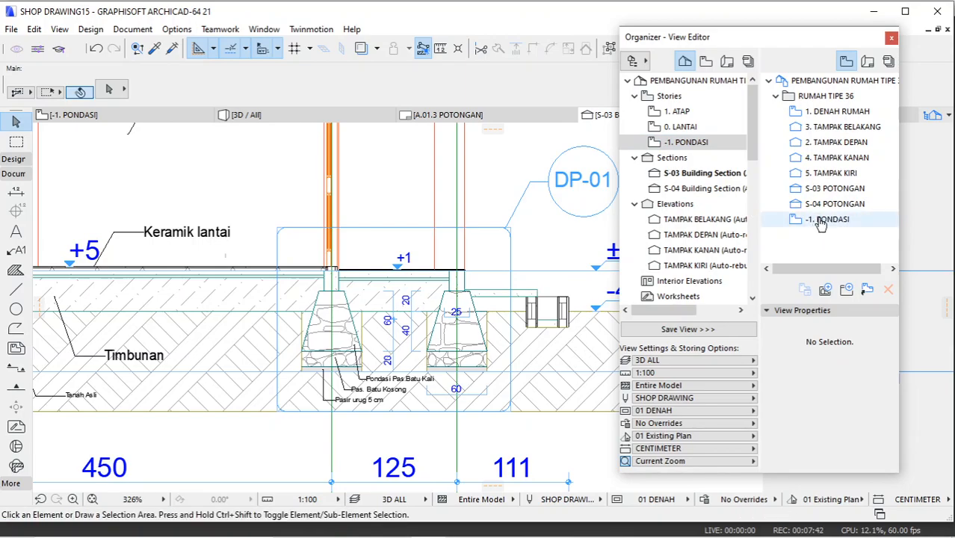
double_click(822, 219)
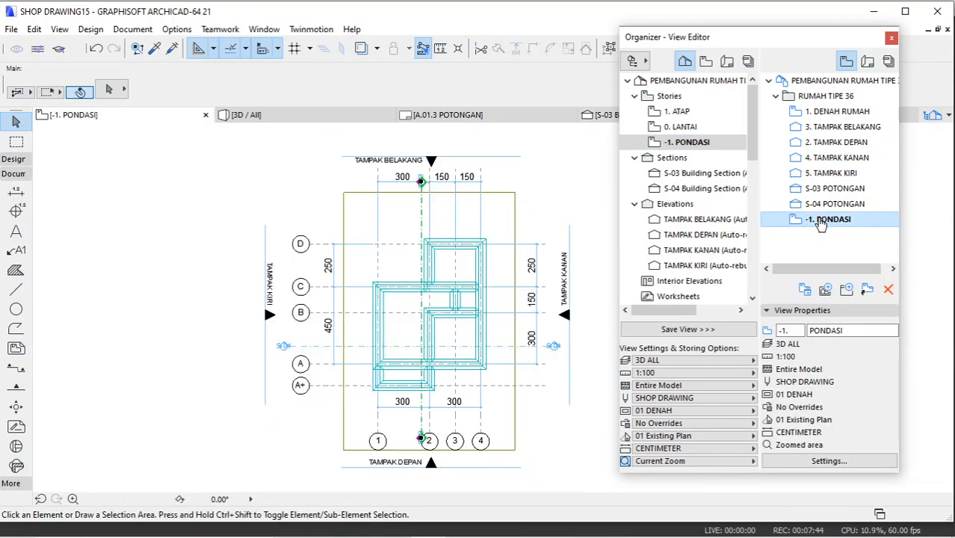
left_click(562, 187)
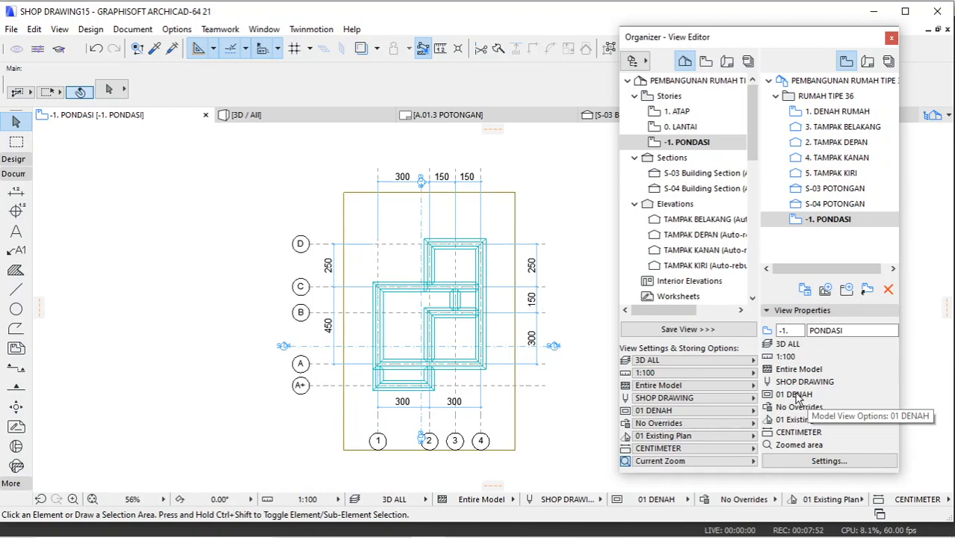
Step: Rename the saved -1. PONDASI view as "DENAH PONDASI", keeping its ID
right_click(823, 221)
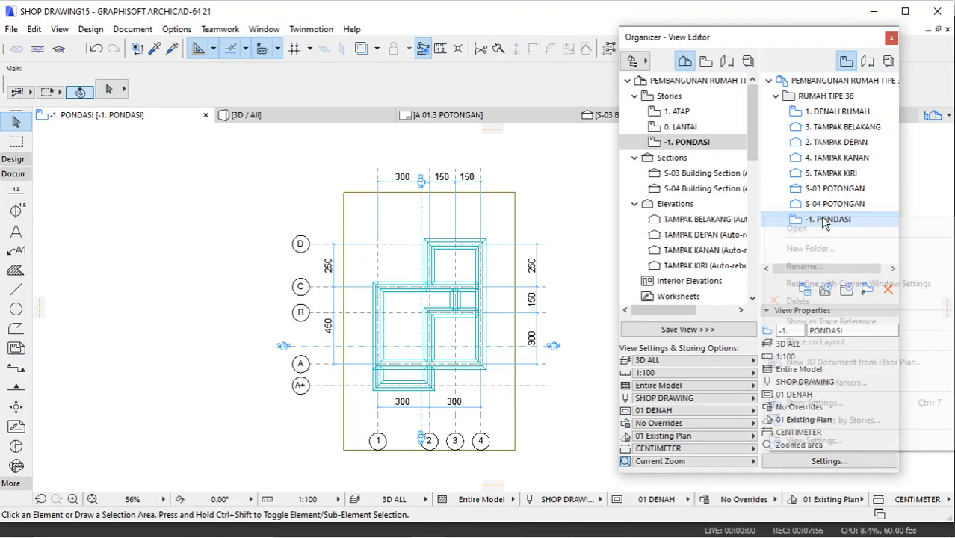
left_click(790, 264)
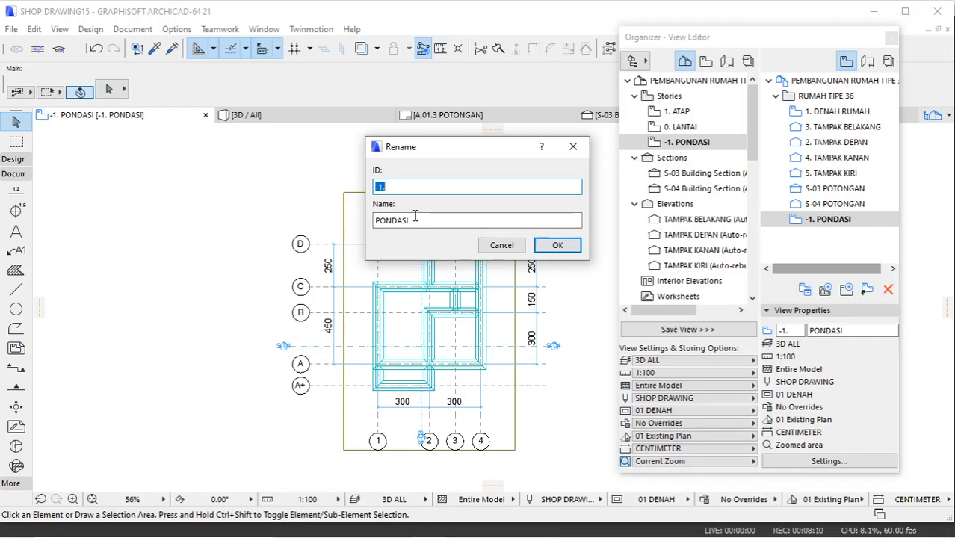
left_click(381, 220)
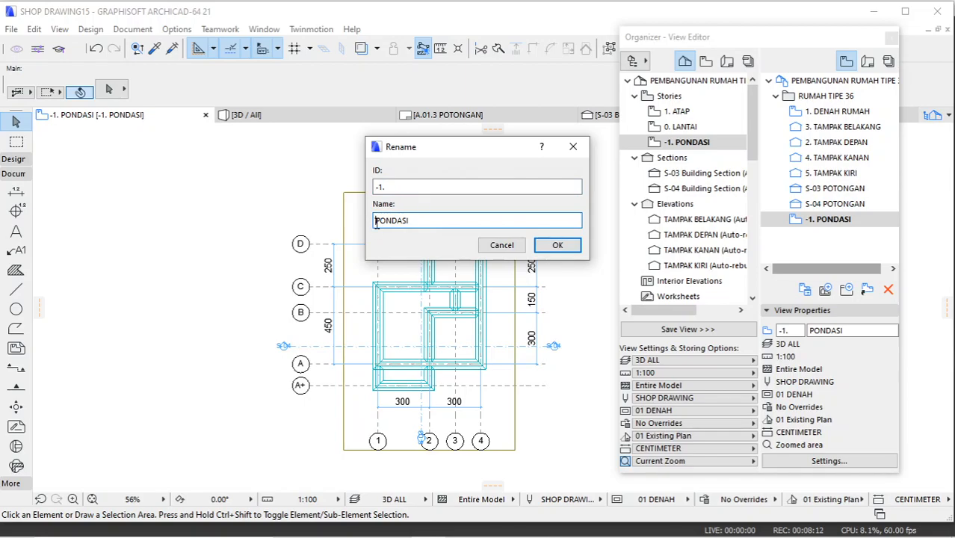
type("denah")
key("BackSpace")
key("BackSpace")
key("BackSpace")
key("BackSpace")
key("BackSpace")
key("BackSpace")
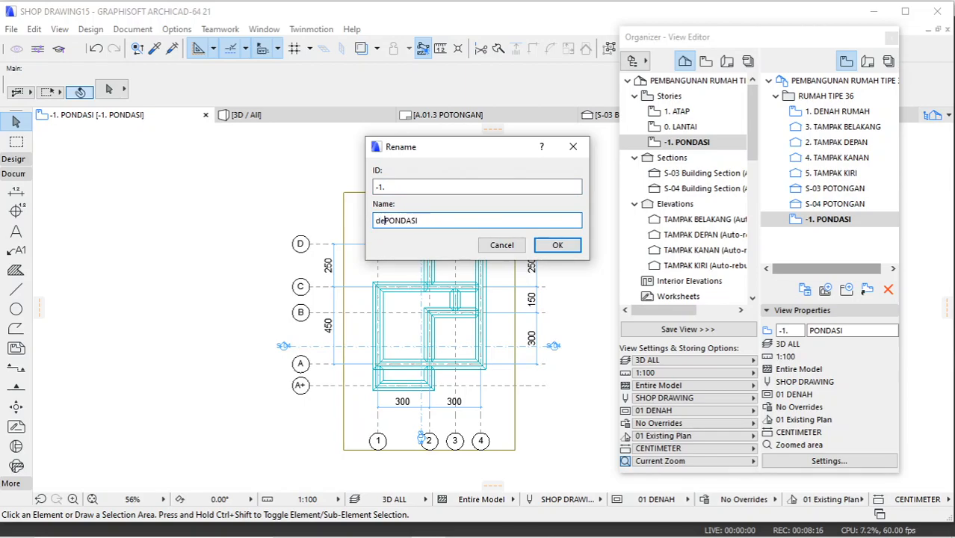
type("DENAH")
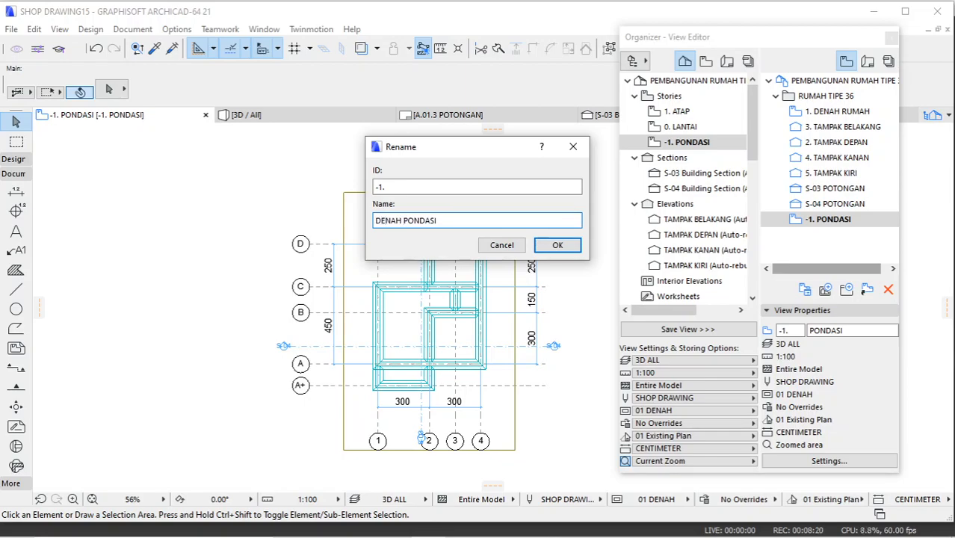
left_click(539, 248)
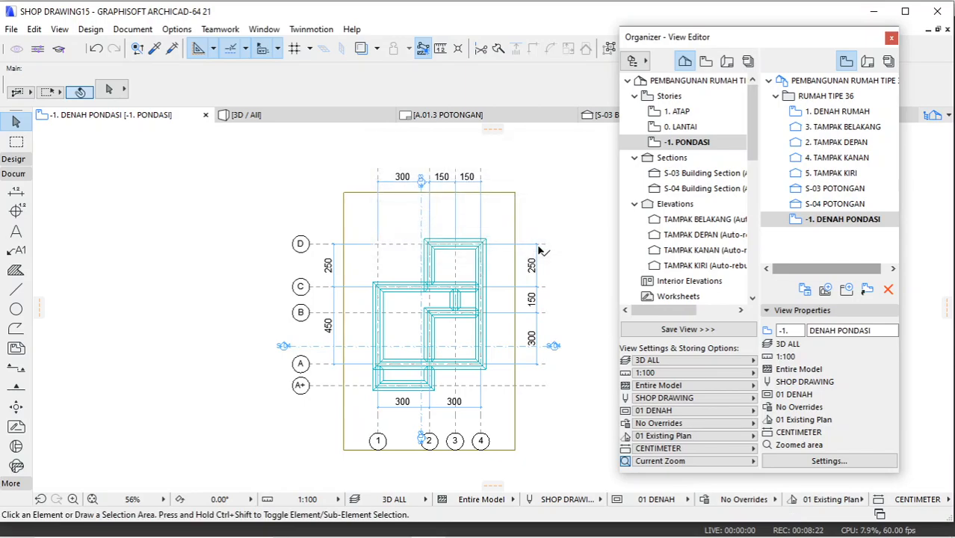
Step: Save the S-03 Building Section as a view in the RUMAH TIPE 36 folder, below -1. DENAH PONDASI
left_click(825, 237)
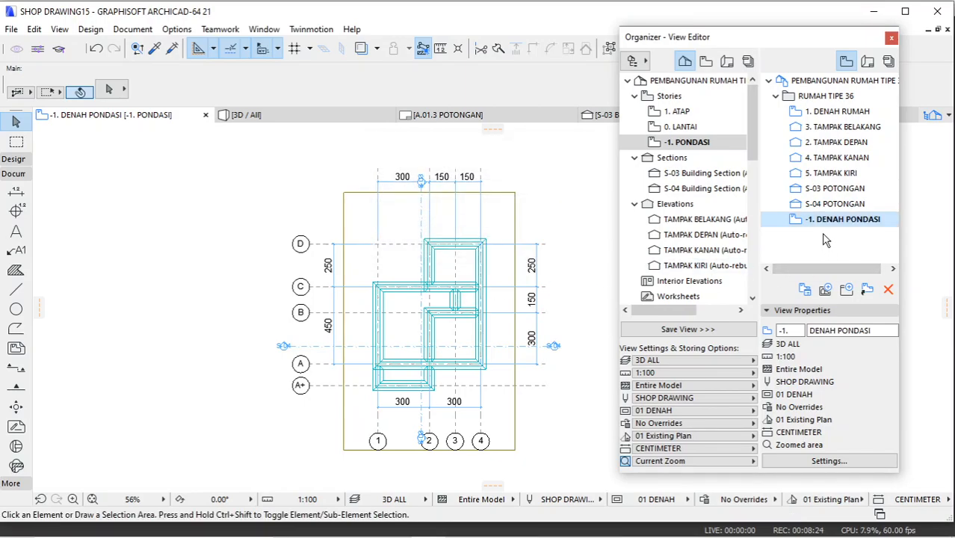
left_click(709, 175)
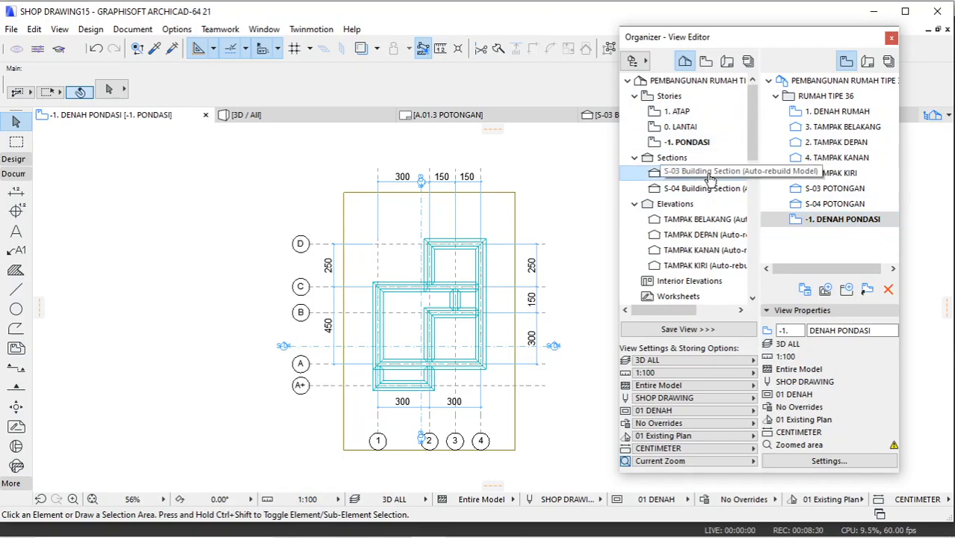
left_click_drag(710, 178, 828, 243)
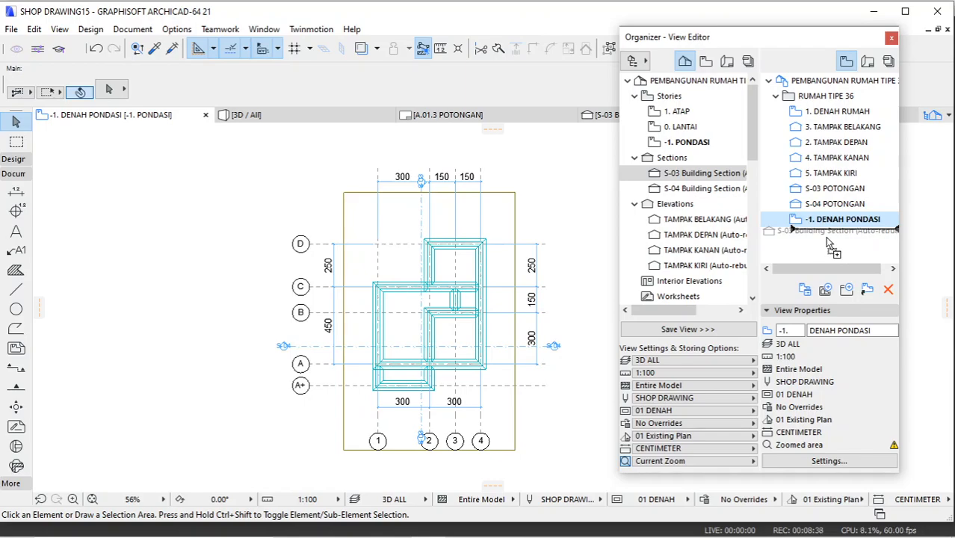
left_click_drag(826, 238, 825, 237)
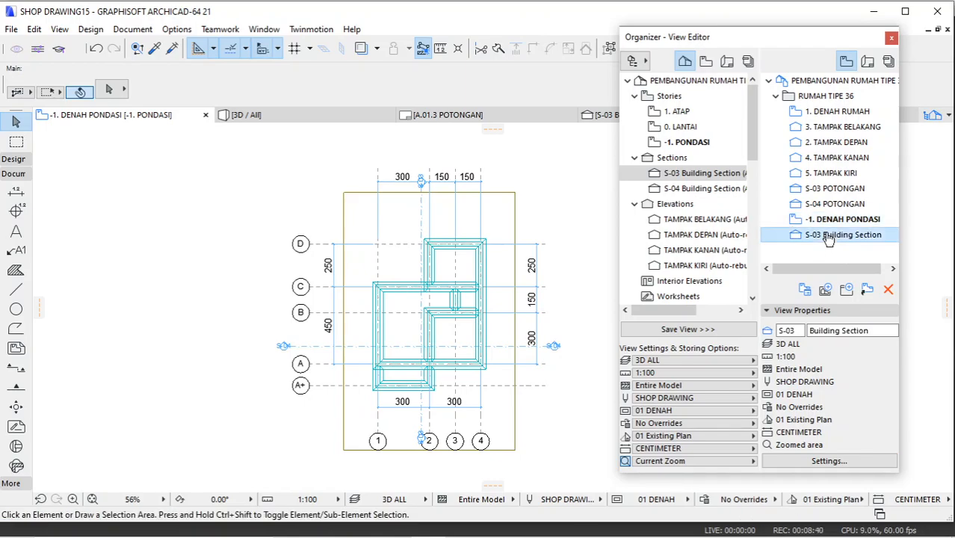
Step: Rename the newly saved S-03 Building Section view with ID "DP-01" and name "DETAIL PONDASI"
right_click(828, 237)
left_click(736, 298)
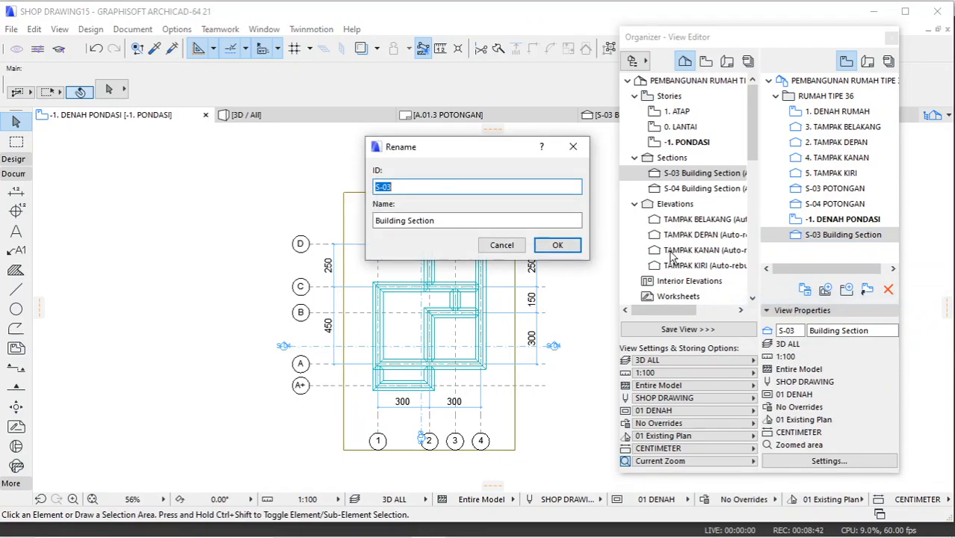
left_click_drag(464, 220, 366, 235)
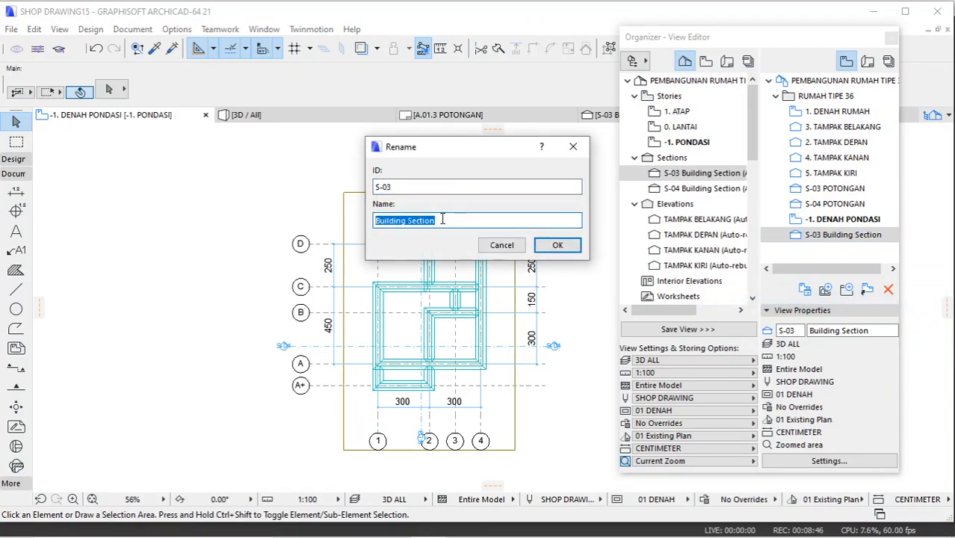
left_click(378, 186)
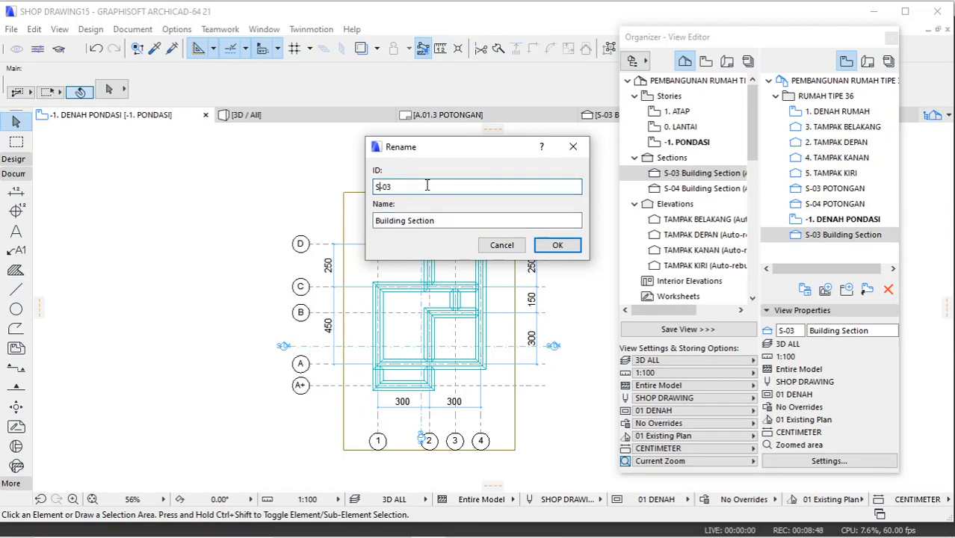
type("DP")
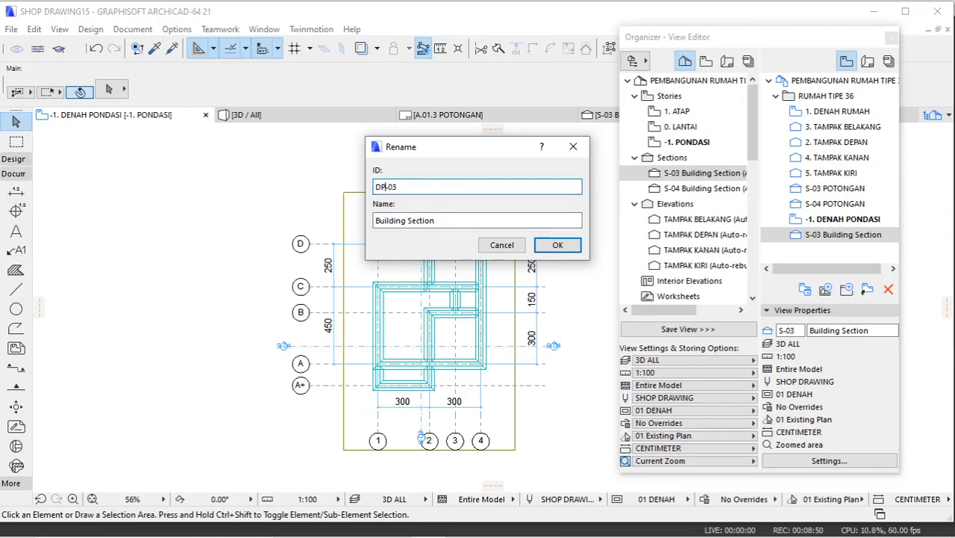
key("Delete")
key("Delete")
key("Delete")
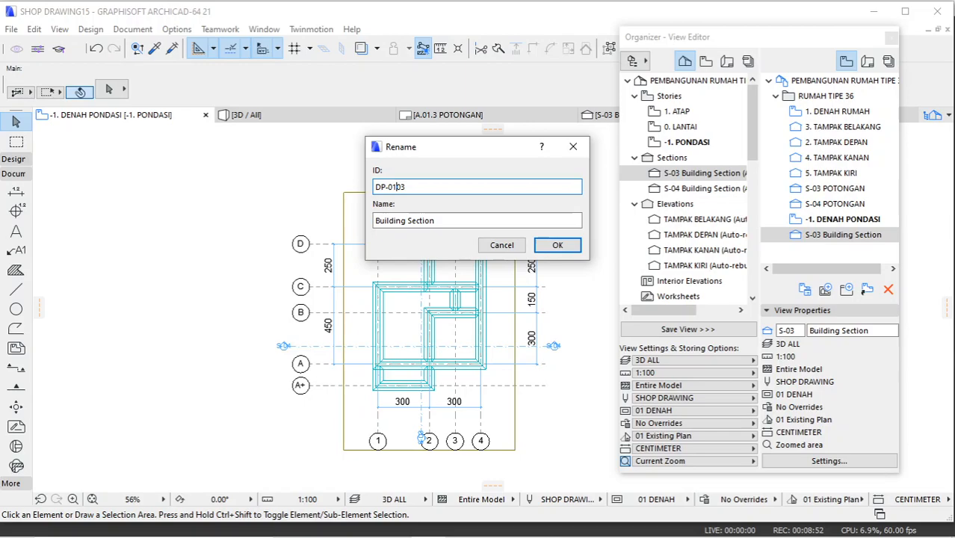
key("Tab")
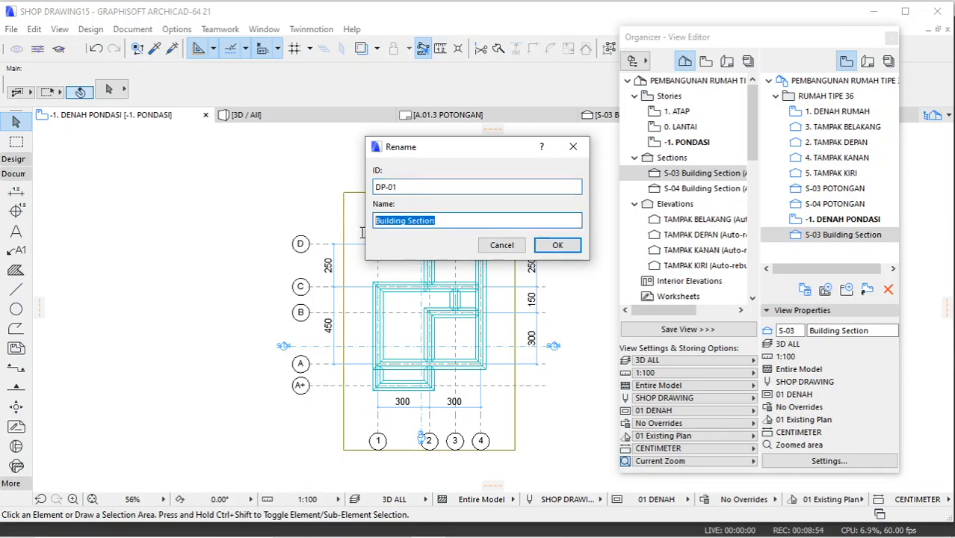
type("DETAI")
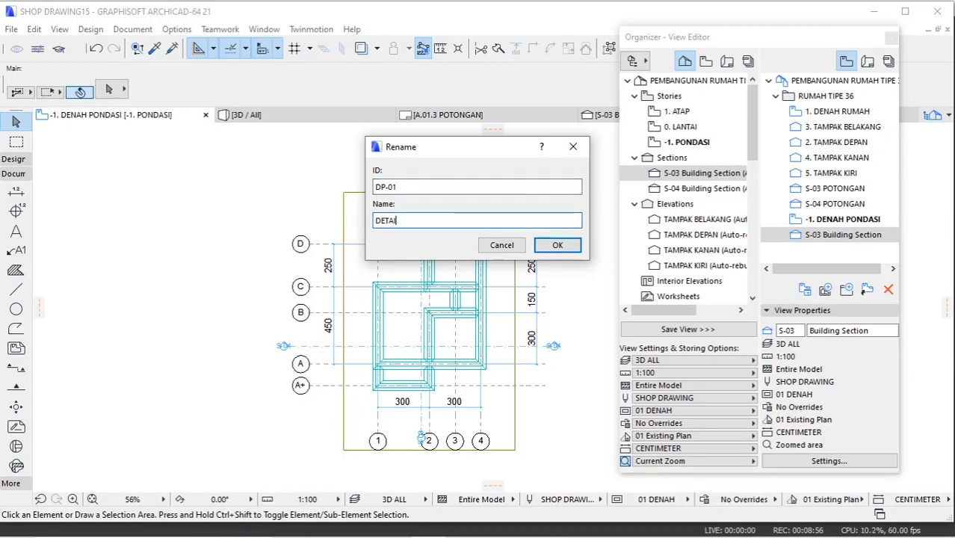
type("L PONDASI")
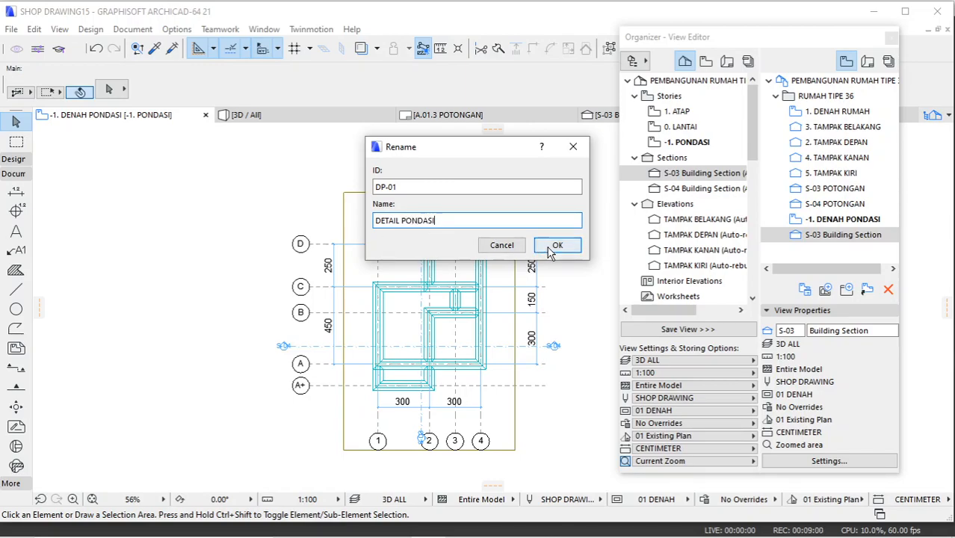
left_click(557, 246)
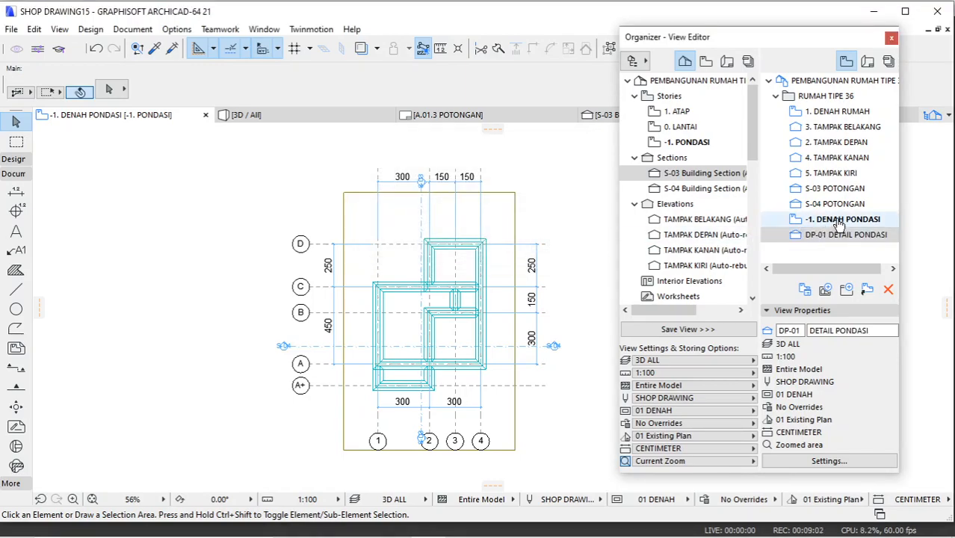
Step: Show the View Map as the Organizer's source and open the DP-01 DETAIL PONDASI view to check its foundation area
left_click(705, 61)
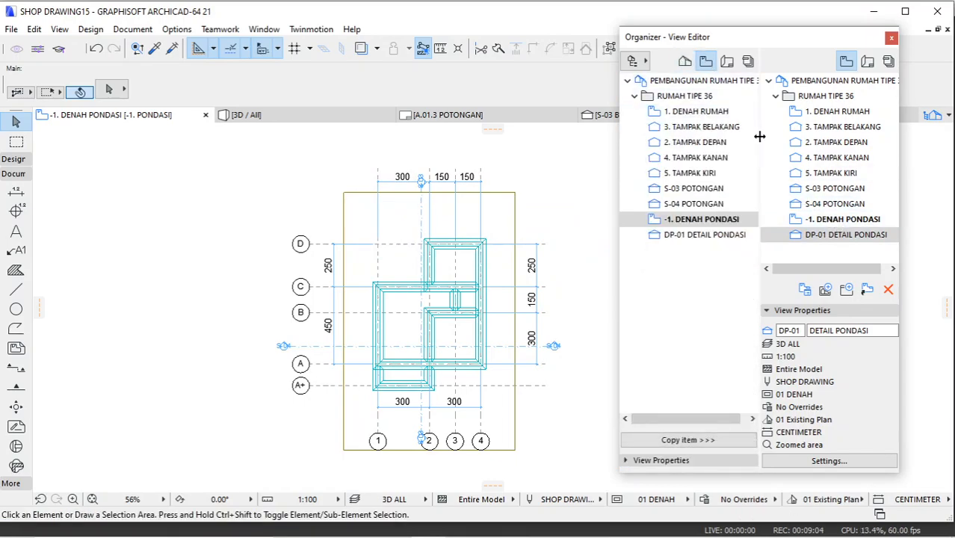
double_click(739, 235)
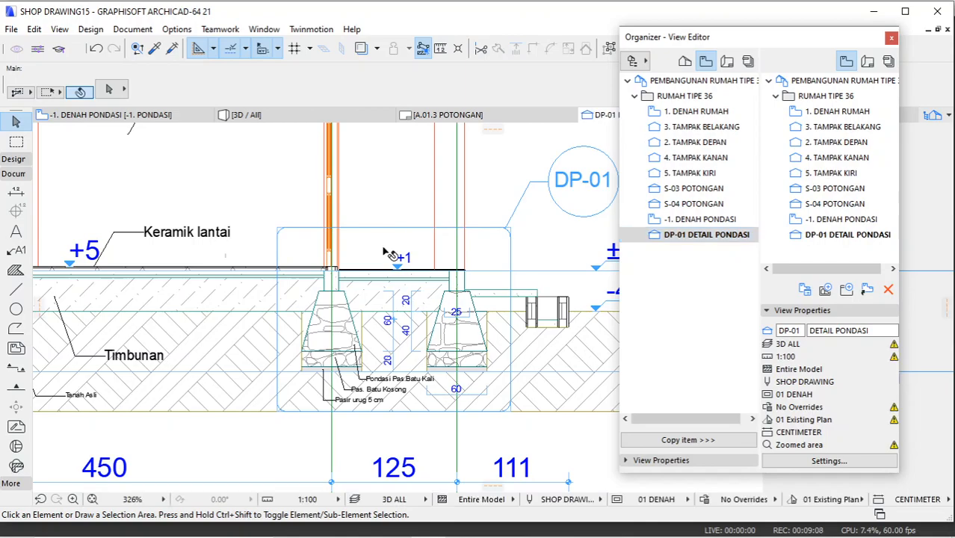
scroll(389, 258, "down", 5)
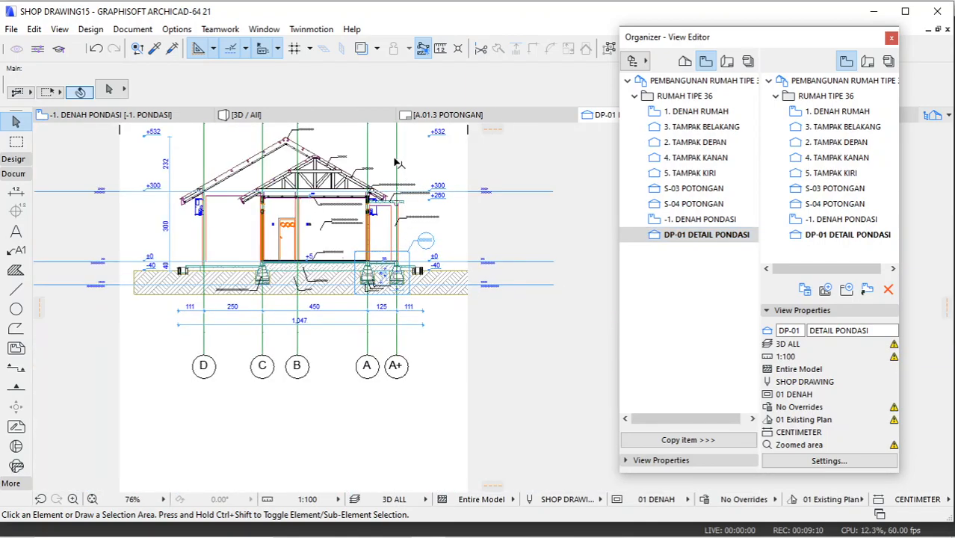
scroll(388, 156, "up", 2)
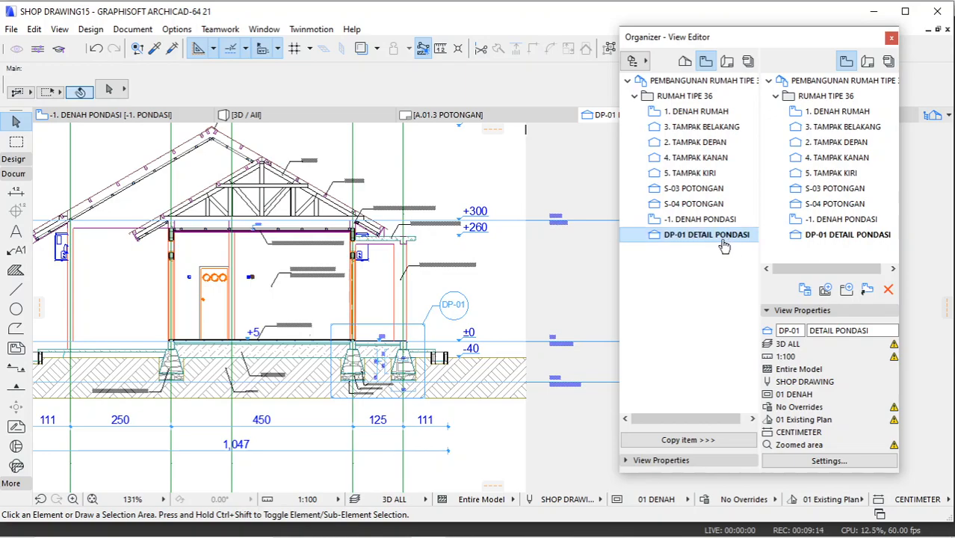
scroll(438, 304, "up", 2)
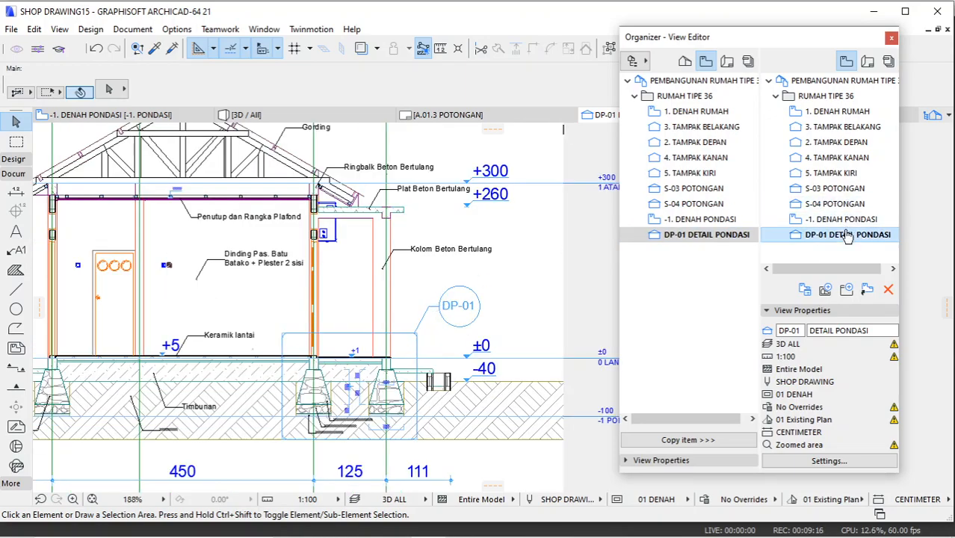
Step: Create a layout named "DENAH DAN DETAIL PONDASI" after A.01.3 POTONGAN, using the A3 Landscape Costum master layout
left_click(867, 61)
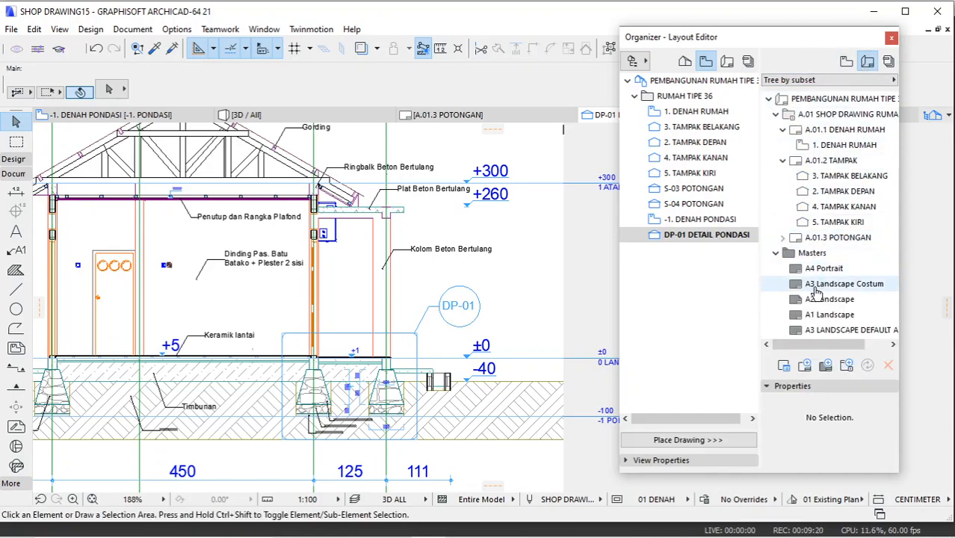
left_click(829, 238)
right_click(829, 238)
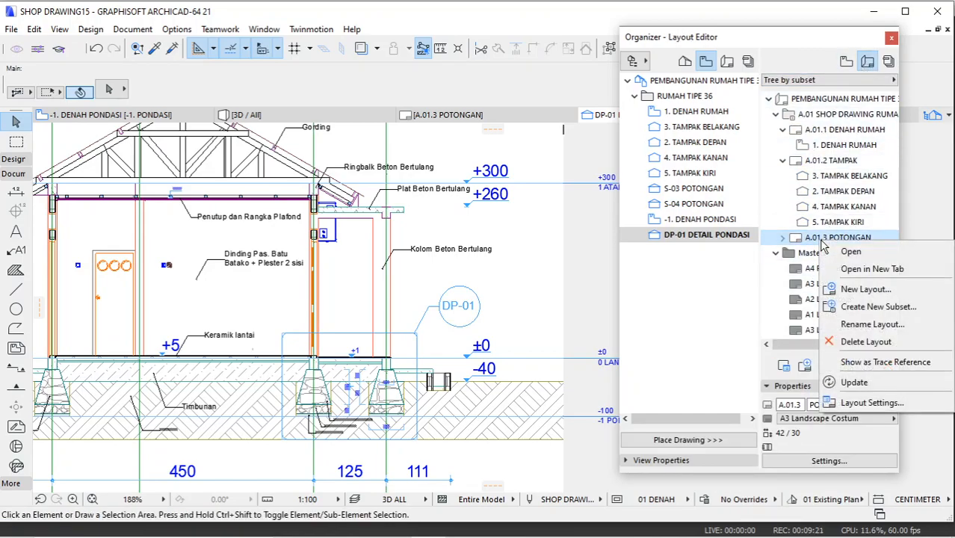
left_click(859, 291)
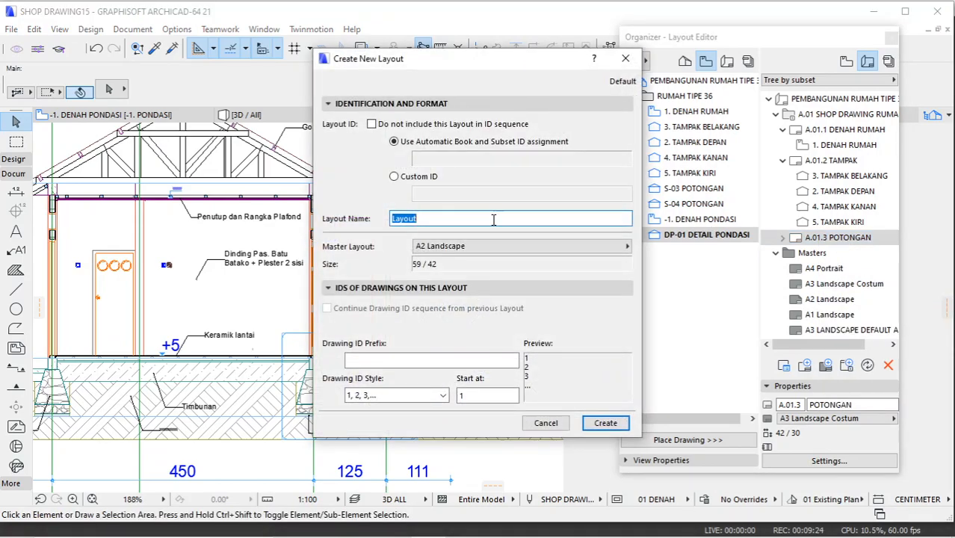
type("DENAH DAN DETA")
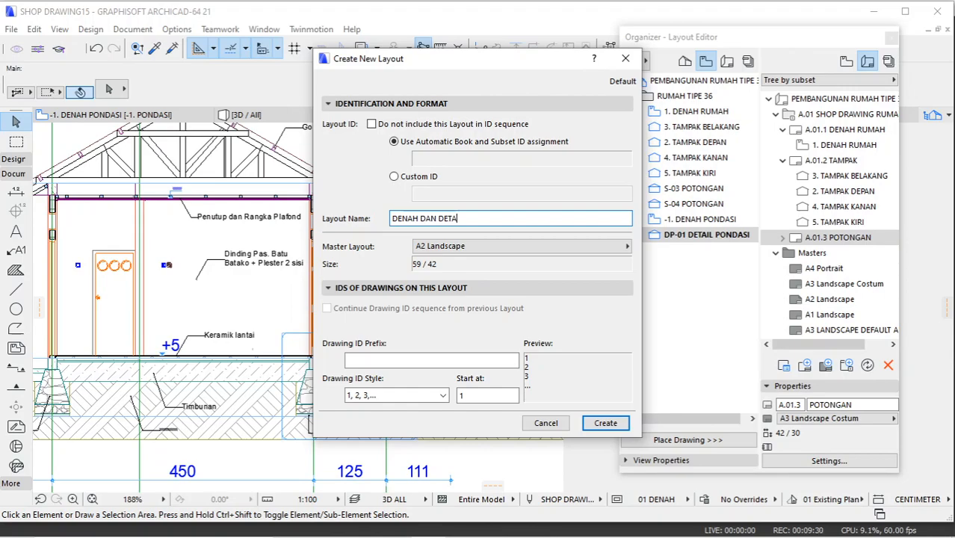
type("IL PONDASI")
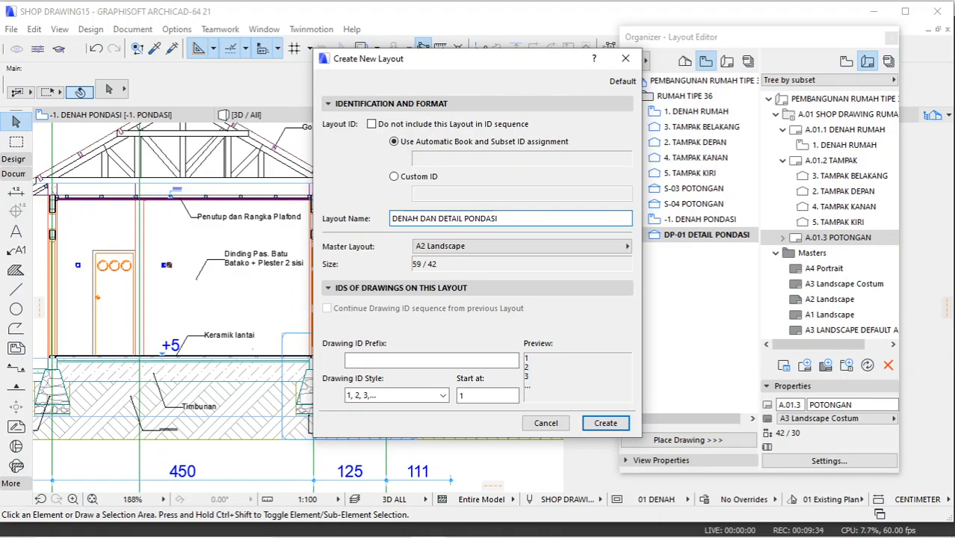
left_click(583, 246)
left_click(673, 257)
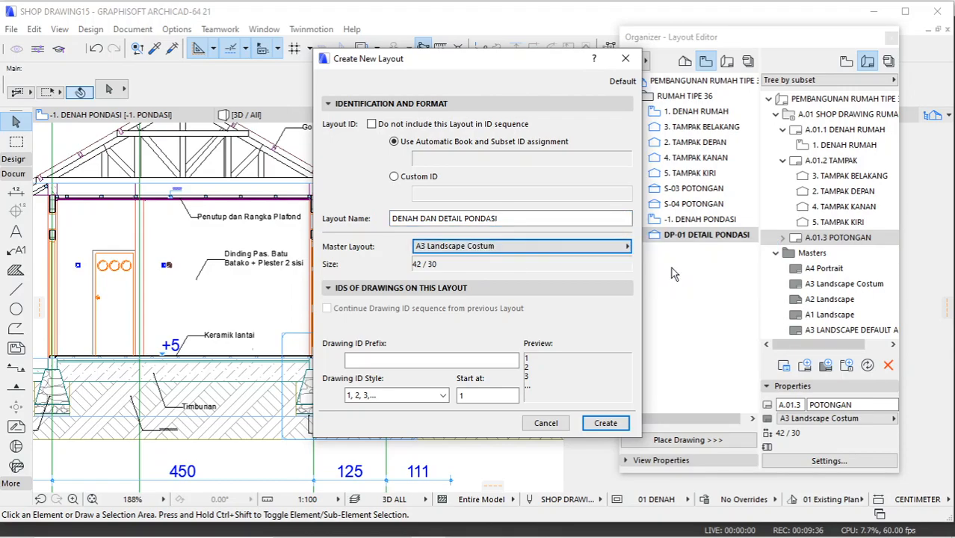
left_click(606, 423)
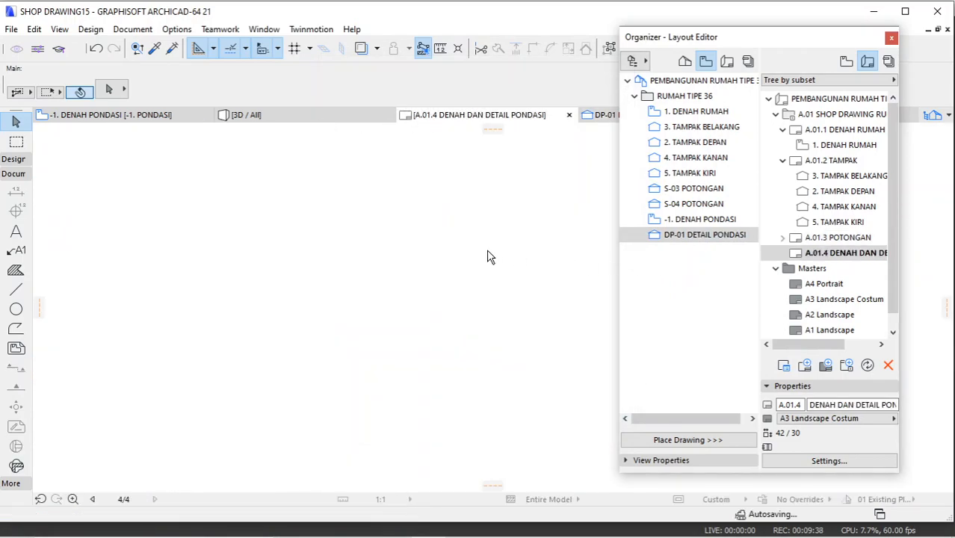
Step: Examine the blank A.01.4 DENAH DAN DETAIL PONDASI sheet and its title block
scroll(418, 258, "down", 2)
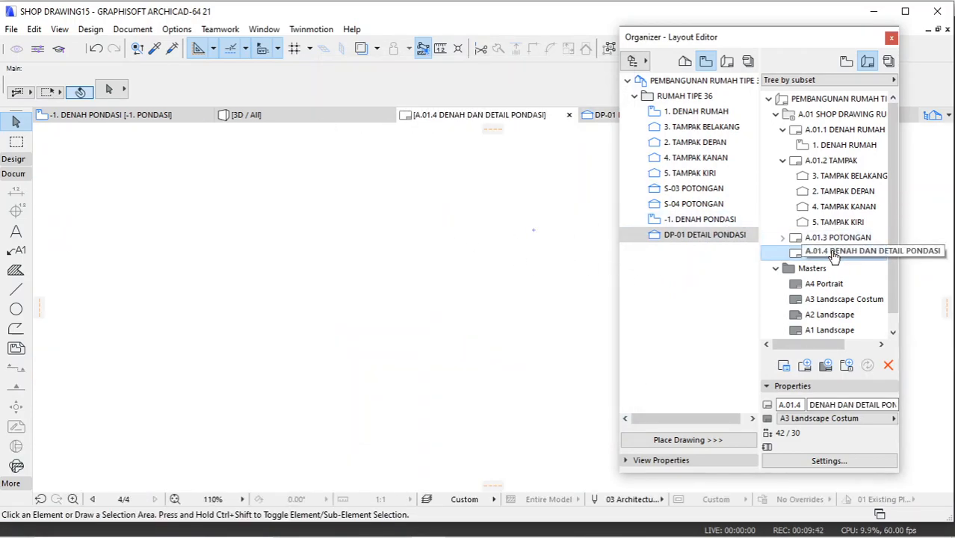
left_click(796, 253)
scroll(459, 287, "down", 5)
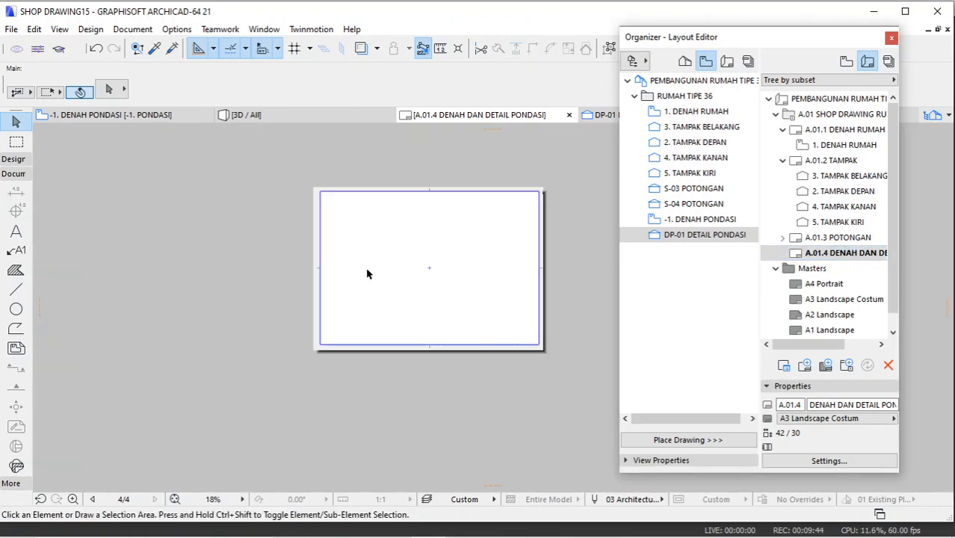
scroll(543, 230, "up", 2)
scroll(533, 239, "up", 1)
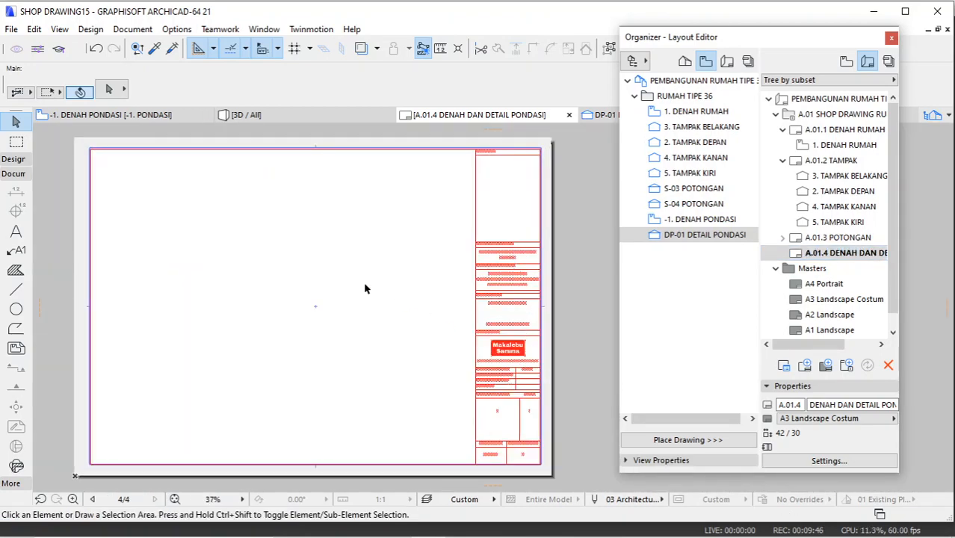
scroll(550, 287, "up", 5)
scroll(548, 284, "down", 4)
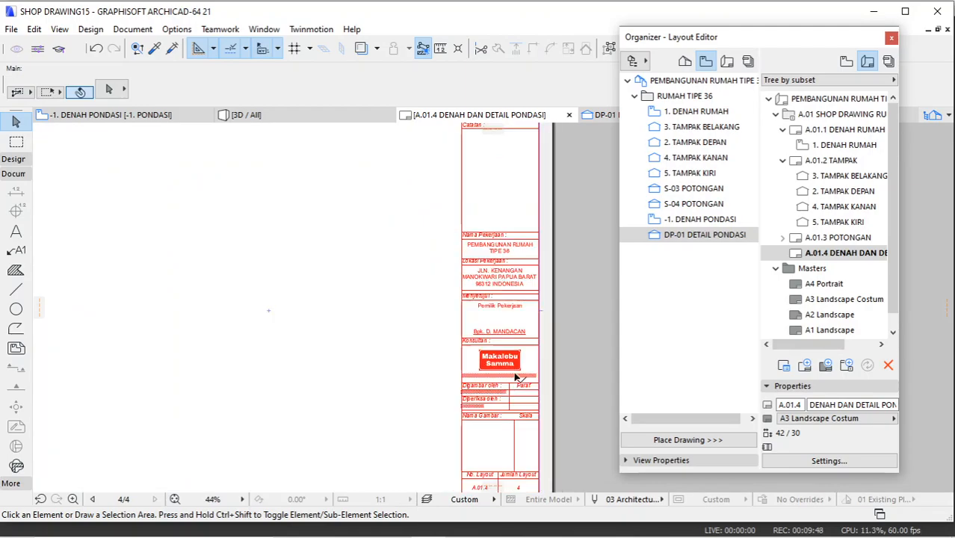
scroll(521, 318, "down", 2)
scroll(389, 341, "up", 1)
middle_click_drag(350, 314, 338, 300)
middle_click_drag(346, 221, 349, 221)
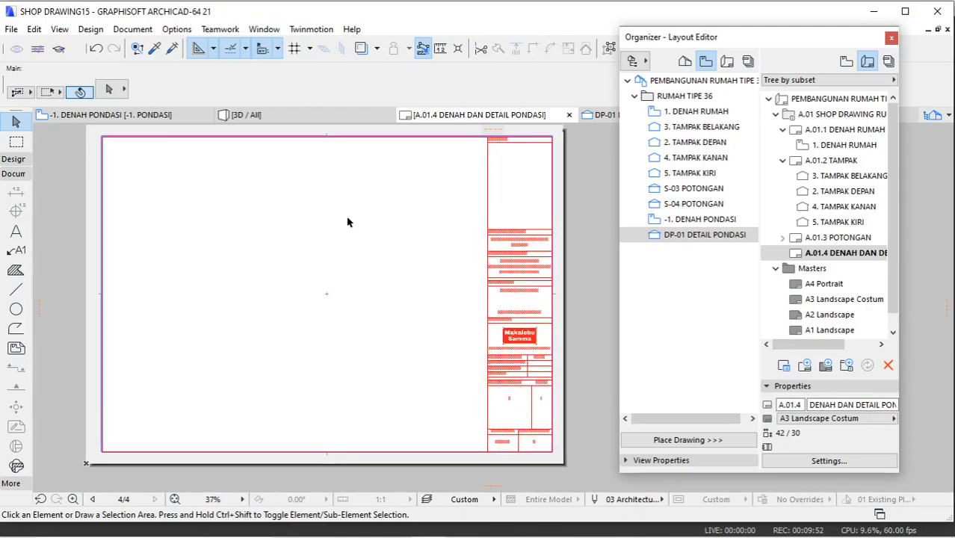
Step: Place the -1. DENAH PONDASI view as a drawing on the left half of the A.01.4 layout
left_click(687, 240)
left_click(695, 220)
mouse_move(714, 222)
left_mouse_down()
mouse_move(647, 221)
mouse_move(260, 308)
mouse_move(221, 271)
left_mouse_up()
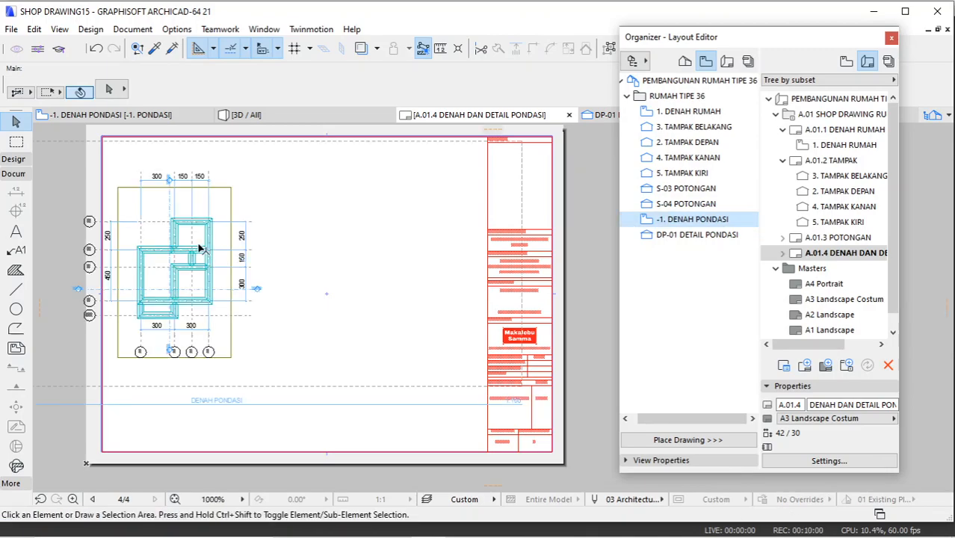
Step: Fit the foundation plan drawing's frame to its content and set its title pen to 1
left_click(202, 250)
left_click(112, 89)
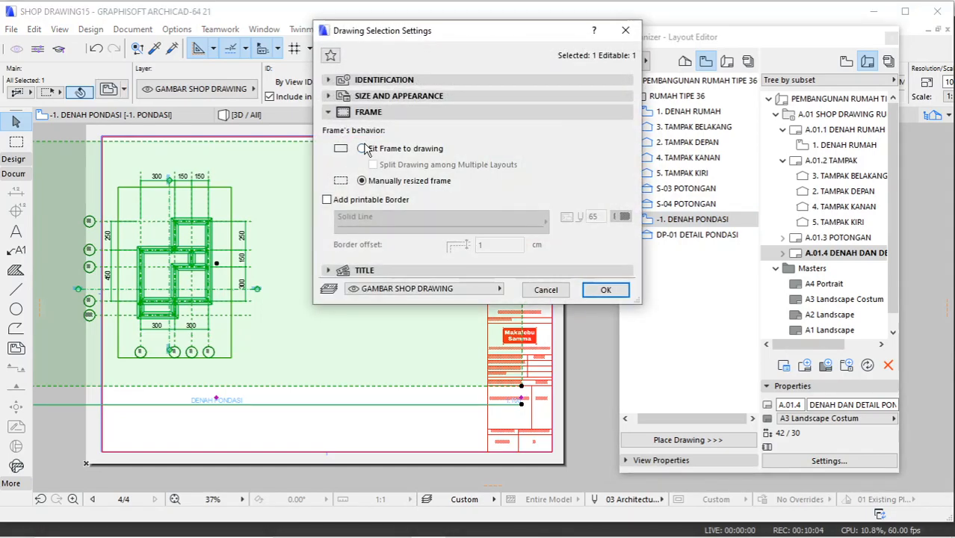
left_click(361, 149)
left_click(366, 271)
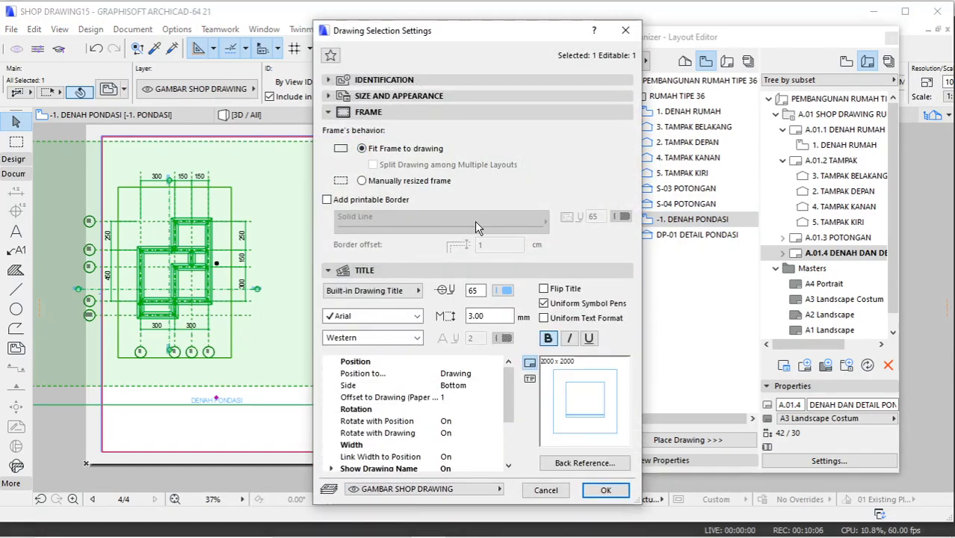
left_click(503, 289)
left_click(526, 291)
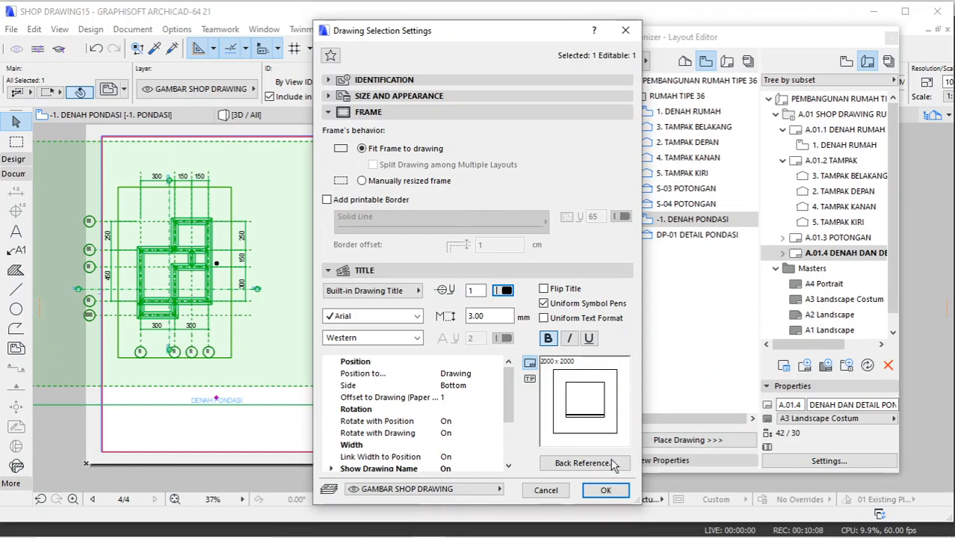
left_click(606, 490)
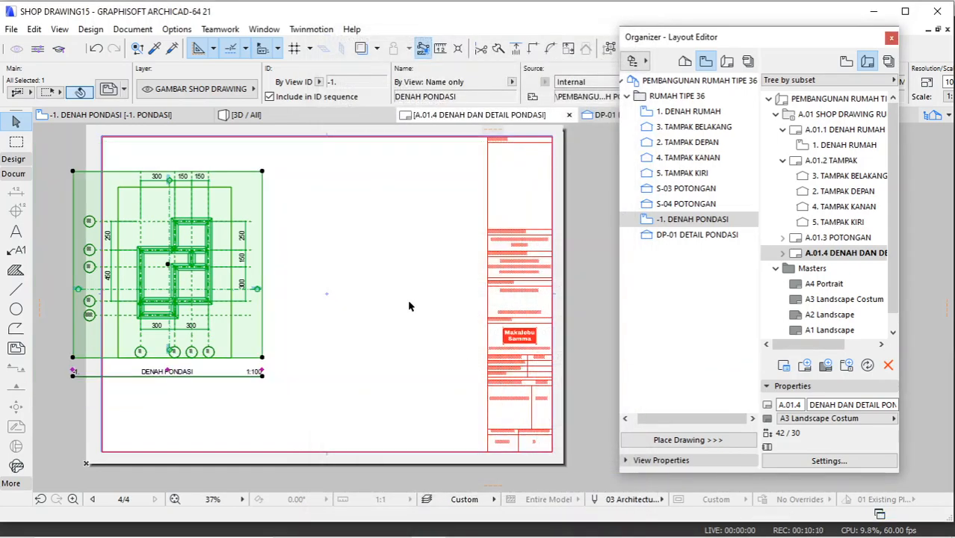
Step: Shift the foundation plan drawing right, inside the sheet border, and place the DP-01 DETAIL PONDASI view as a drawing beside it
left_click(169, 265)
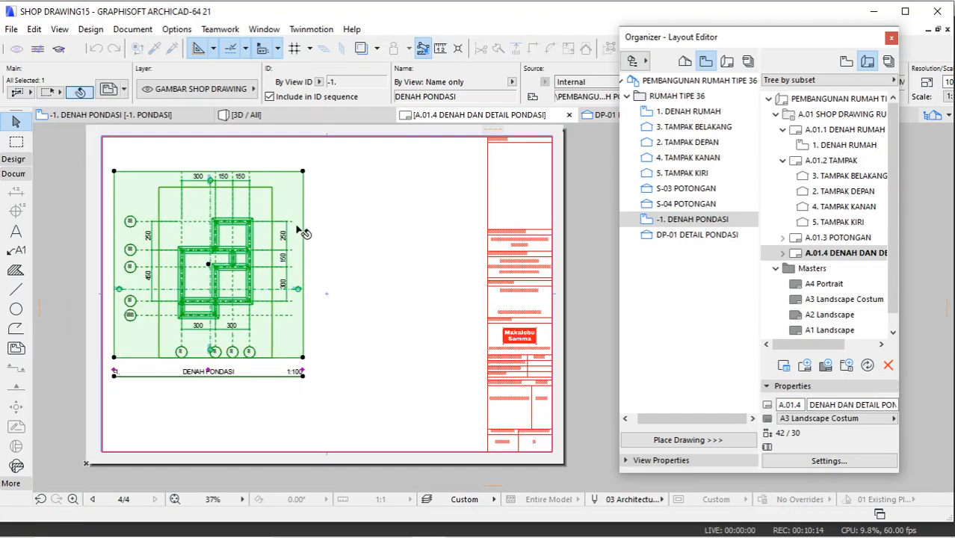
left_click(364, 228)
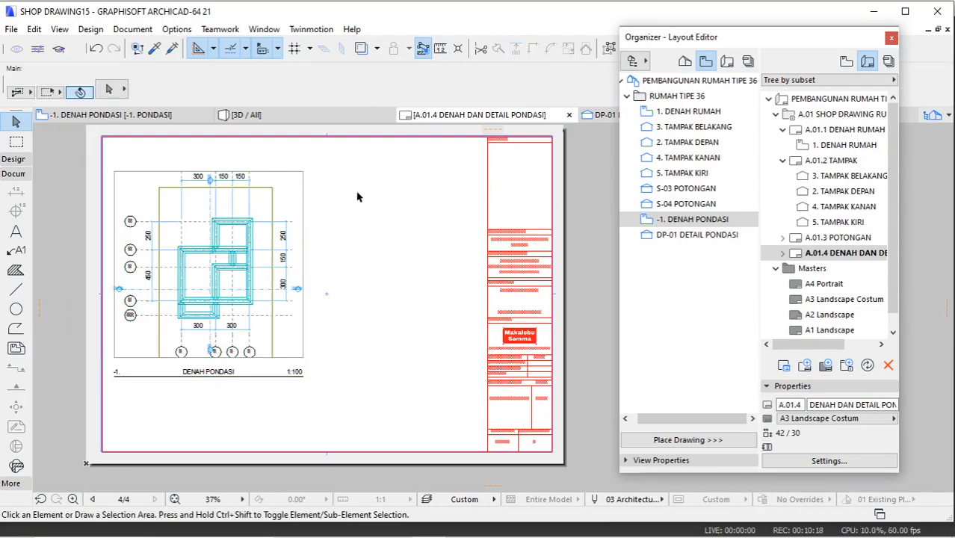
left_click(706, 236)
left_click_drag(706, 238, 396, 281)
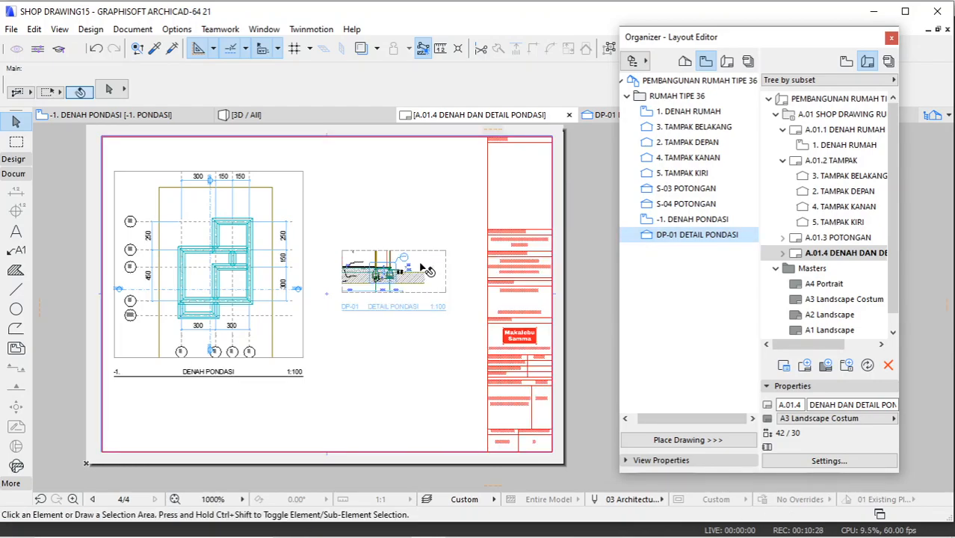
Step: Fit the DP-01 DETAIL PONDASI drawing's frame to its content and set its title pen to 1
left_click(426, 270)
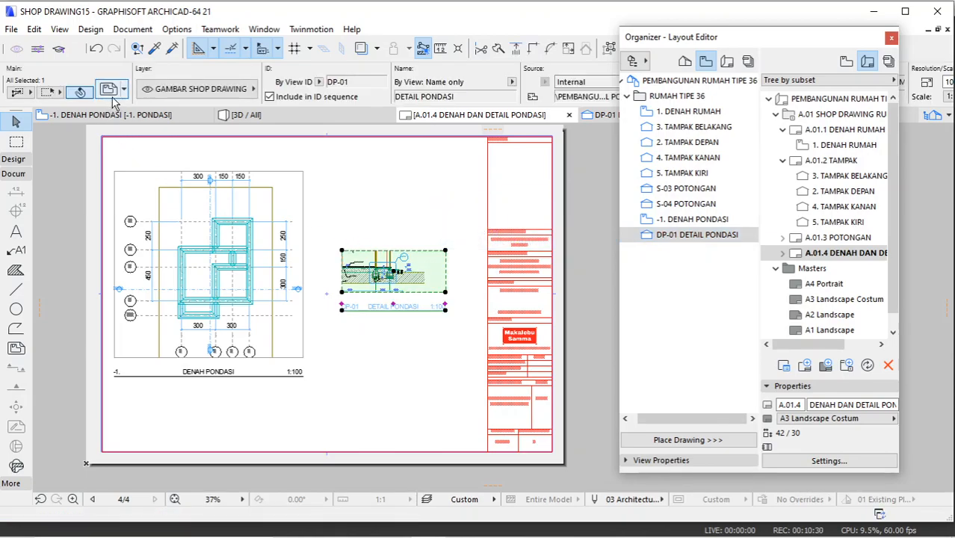
key("ctrl+t")
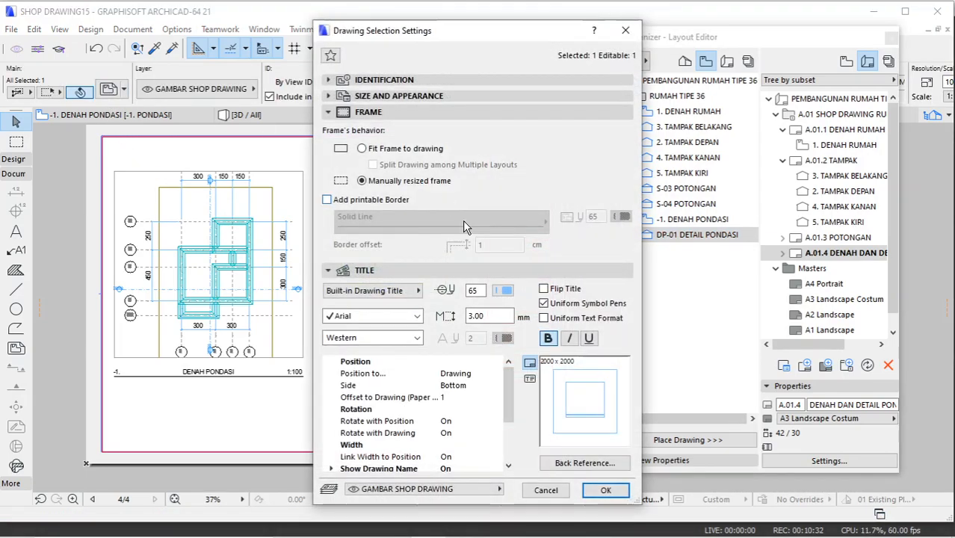
left_click(503, 292)
left_click(522, 289)
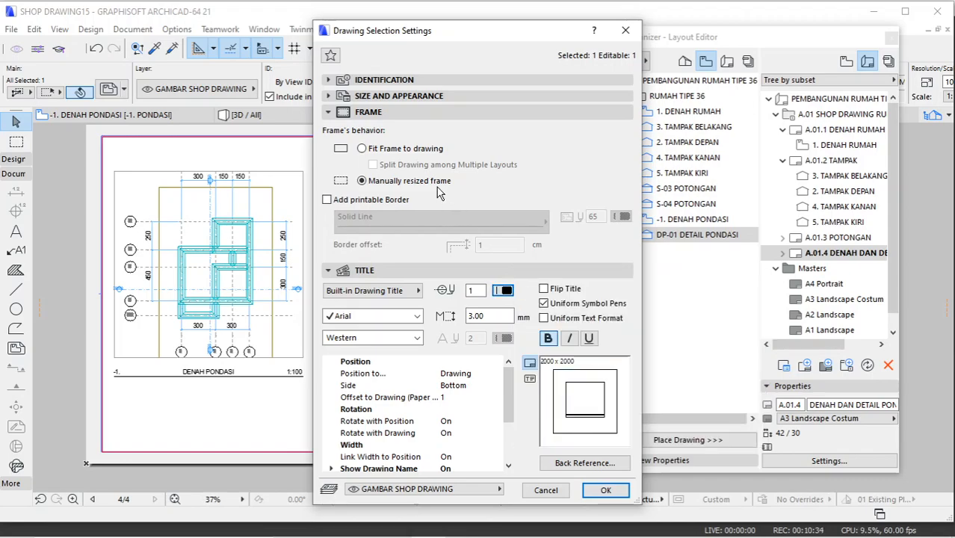
left_click(605, 491)
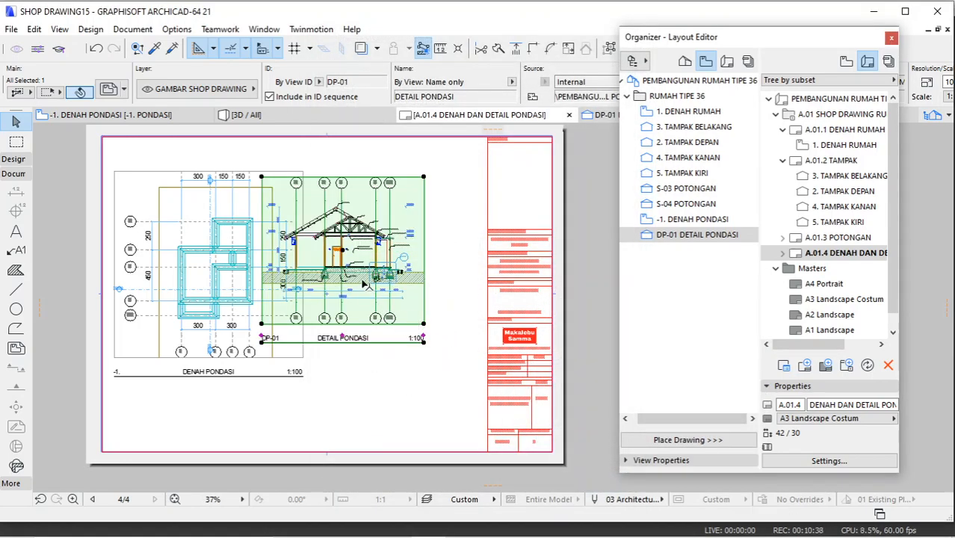
Step: Crop the DP-01 drawing's frame from its upper-left corner to the upper-left corner of the DP-01 detail boundary
scroll(365, 284, "up", 2)
left_click(217, 133)
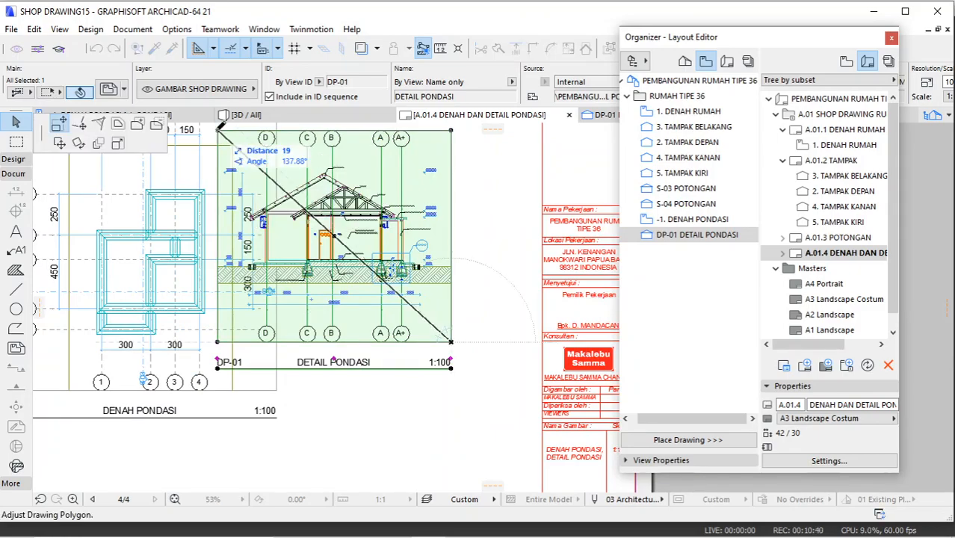
scroll(359, 229, "up", 7)
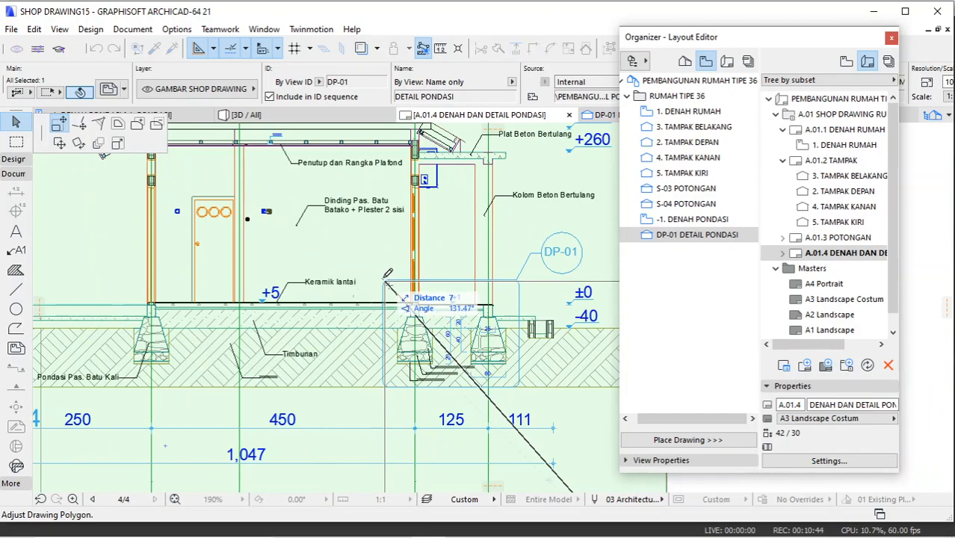
scroll(389, 278, "up", 4)
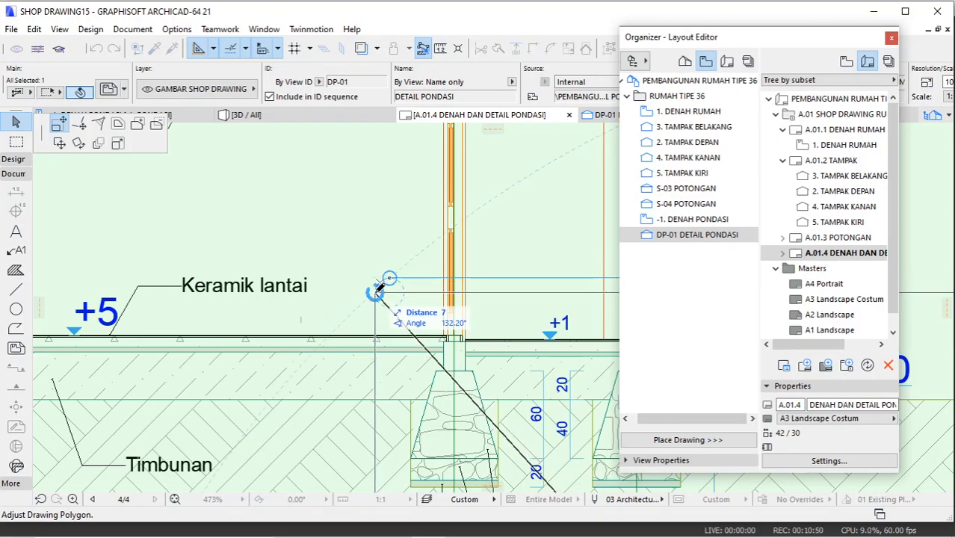
left_click(375, 278)
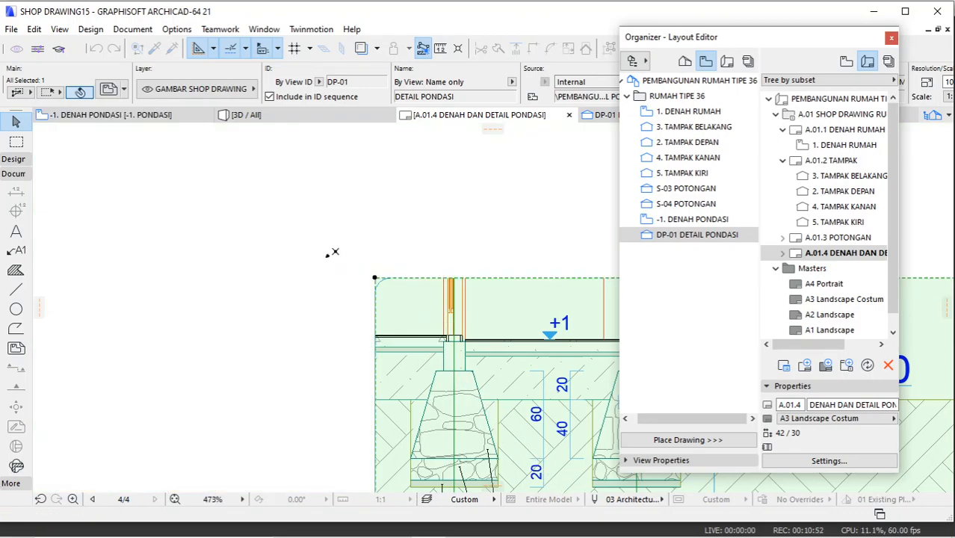
Step: Crop the DP-01 drawing's frame from its lower-right corner to the lower-right corner of the detail boundary, leaving only the two footings
scroll(448, 389, "down", 7)
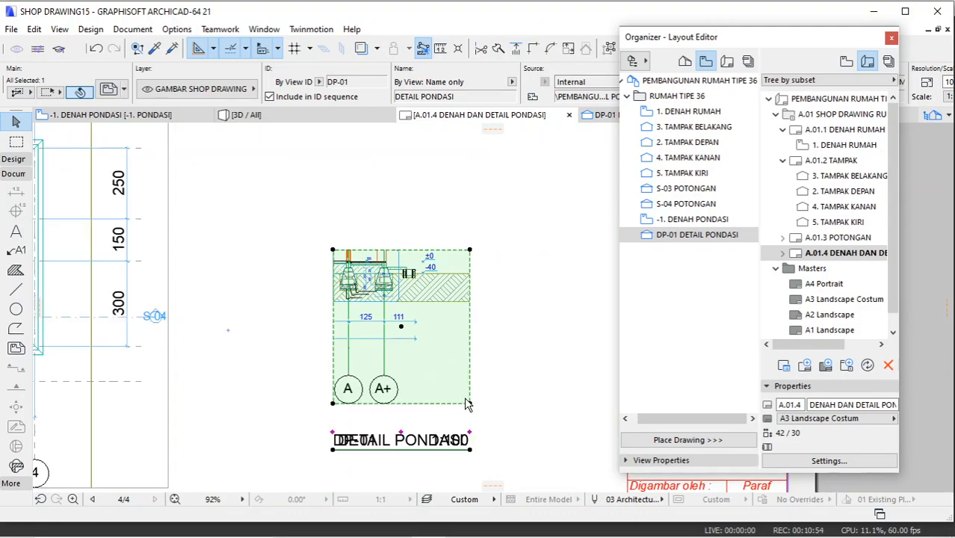
left_click(471, 404)
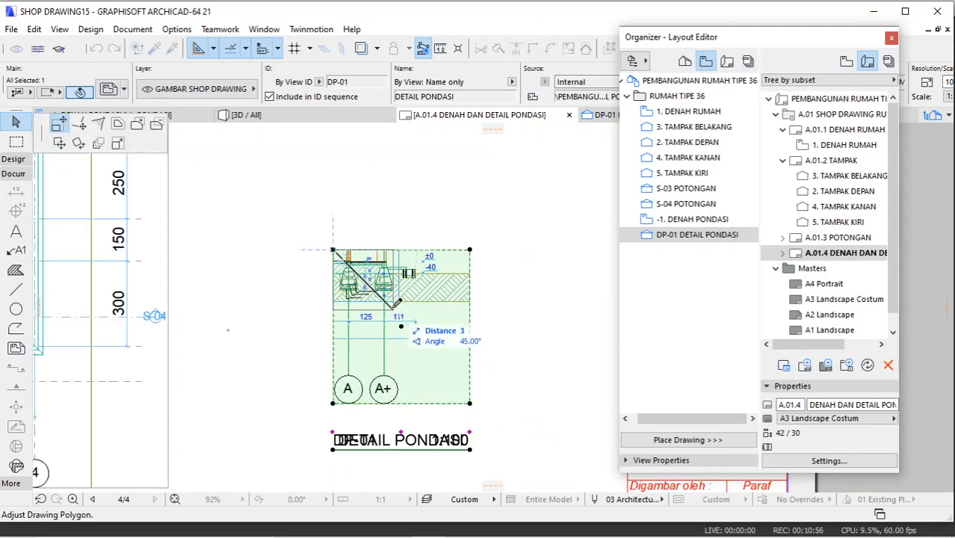
scroll(397, 304, "up", 7)
scroll(407, 284, "up", 2)
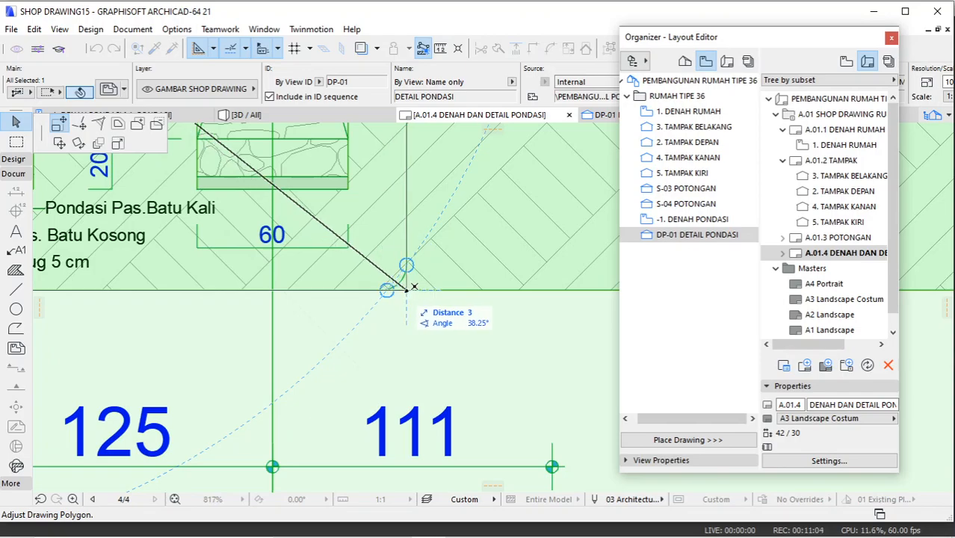
left_click(406, 289)
scroll(413, 327, "down", 5)
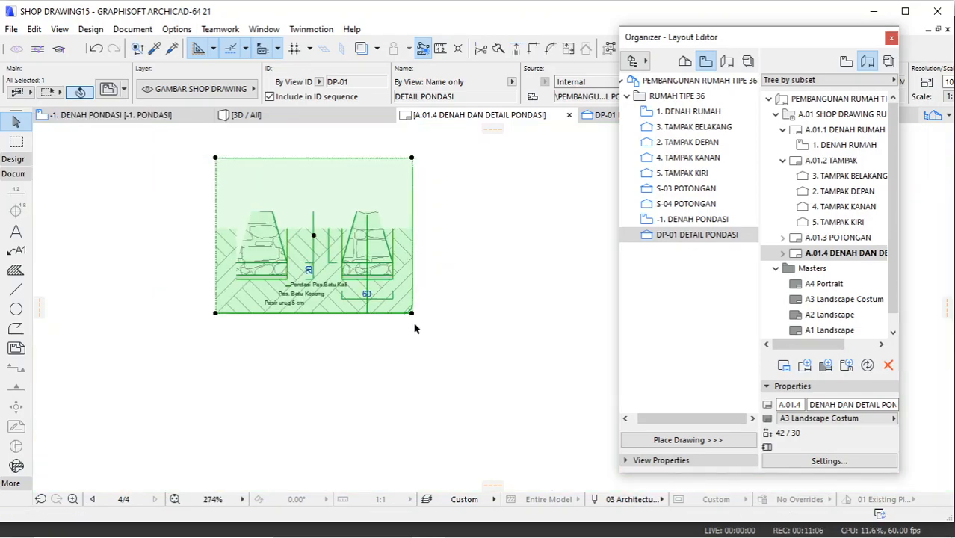
left_click(465, 228)
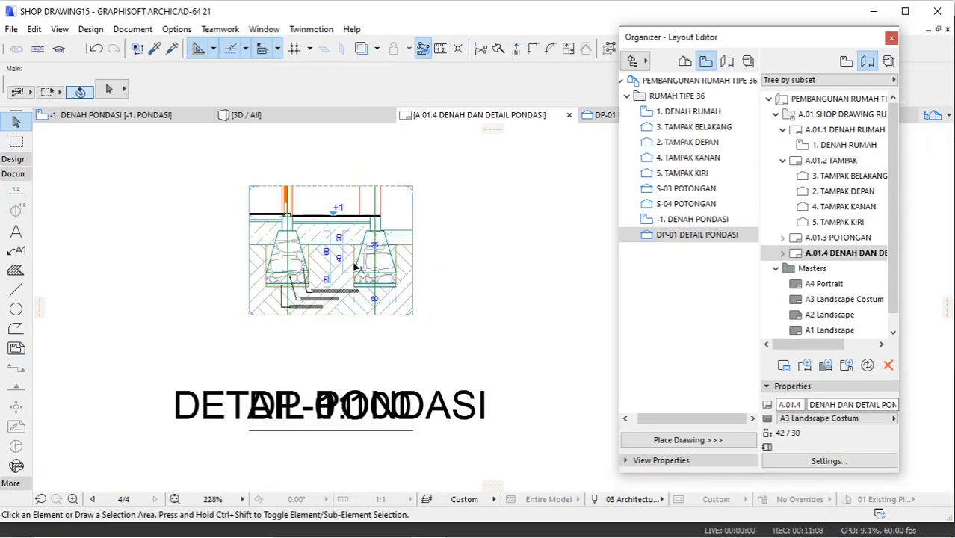
Step: Set the drawing scale of the DP-01 DETAIL PONDASI drawing to 1:20
scroll(380, 249, "down", 3)
left_click(380, 249)
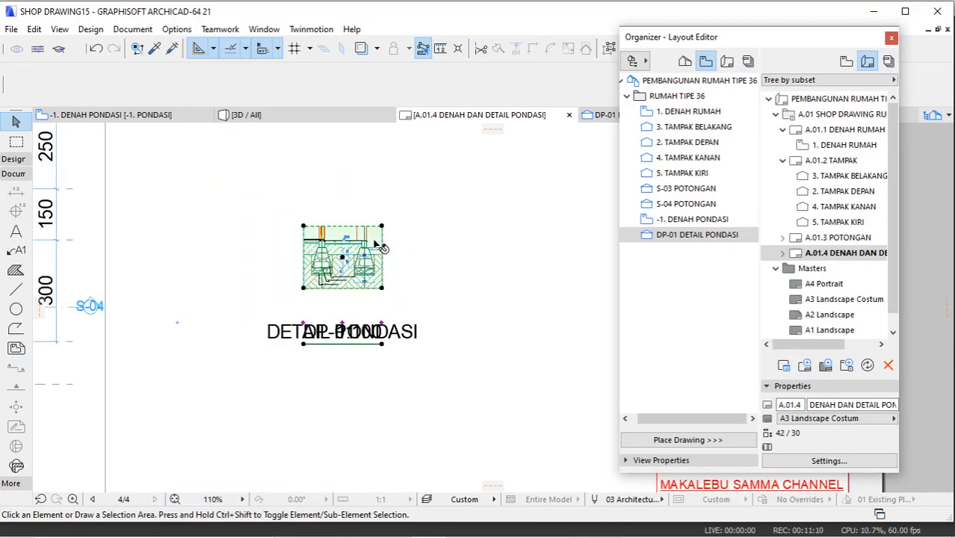
left_click(110, 90)
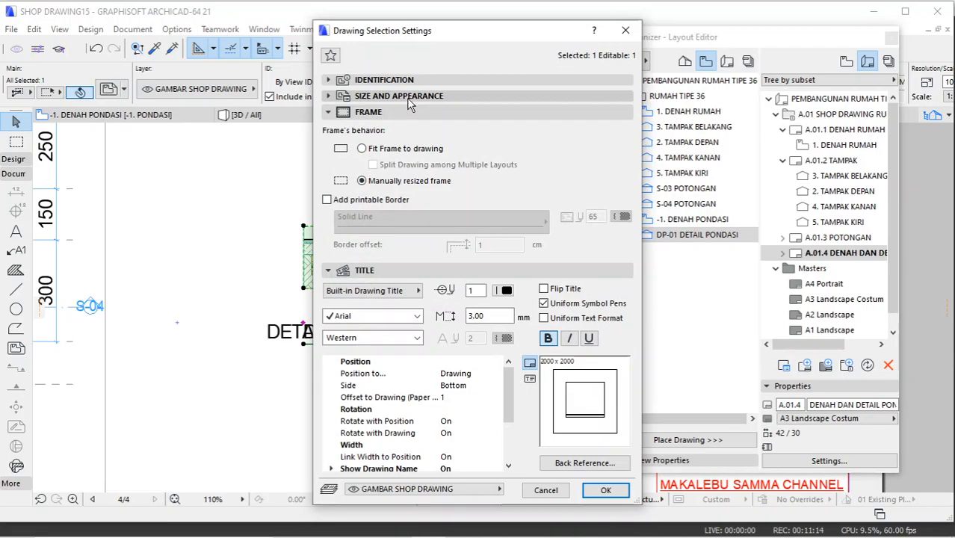
left_click(409, 97)
left_click(423, 178)
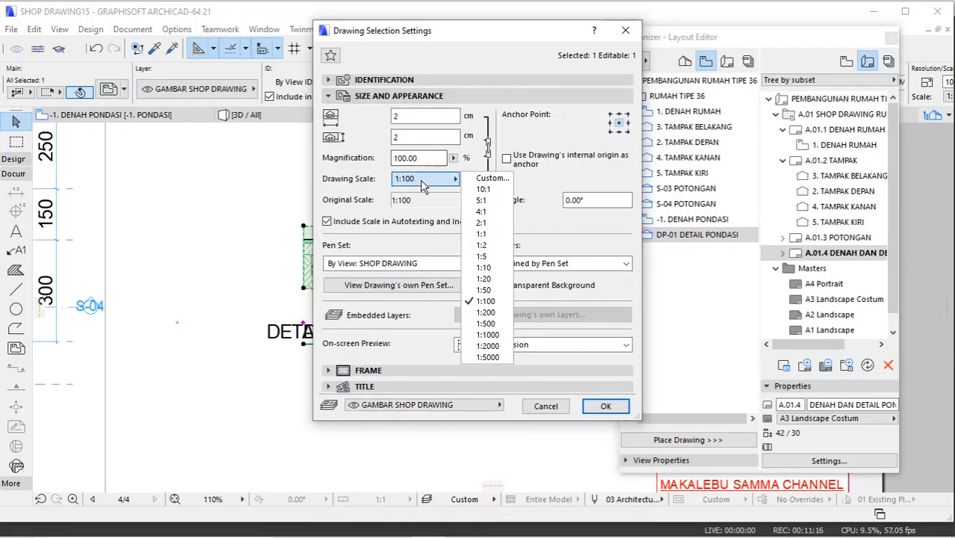
left_click(478, 281)
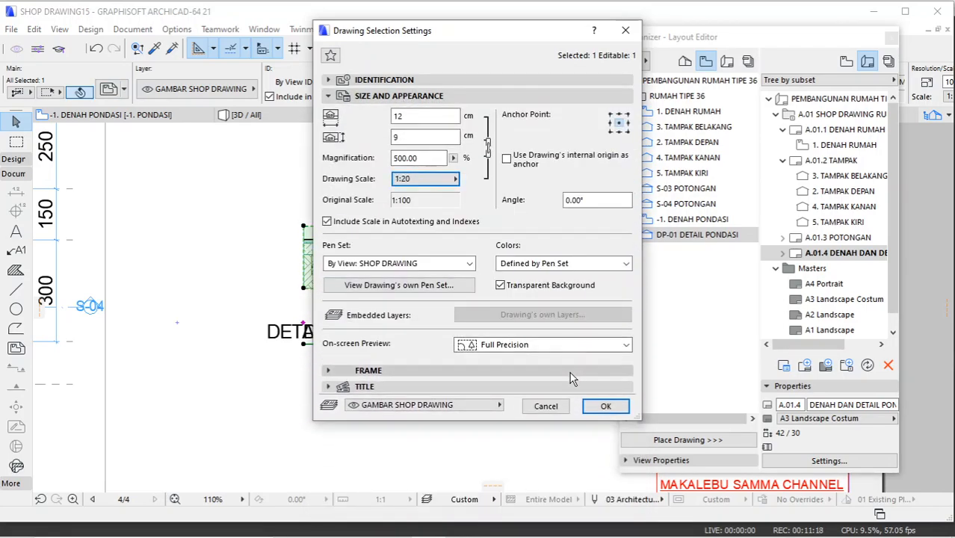
left_click(605, 406)
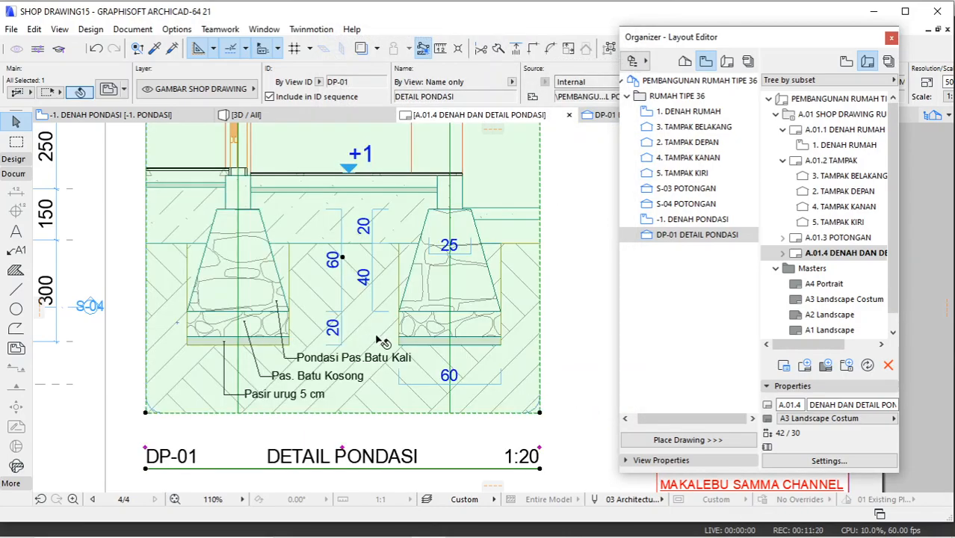
scroll(382, 341, "down", 5)
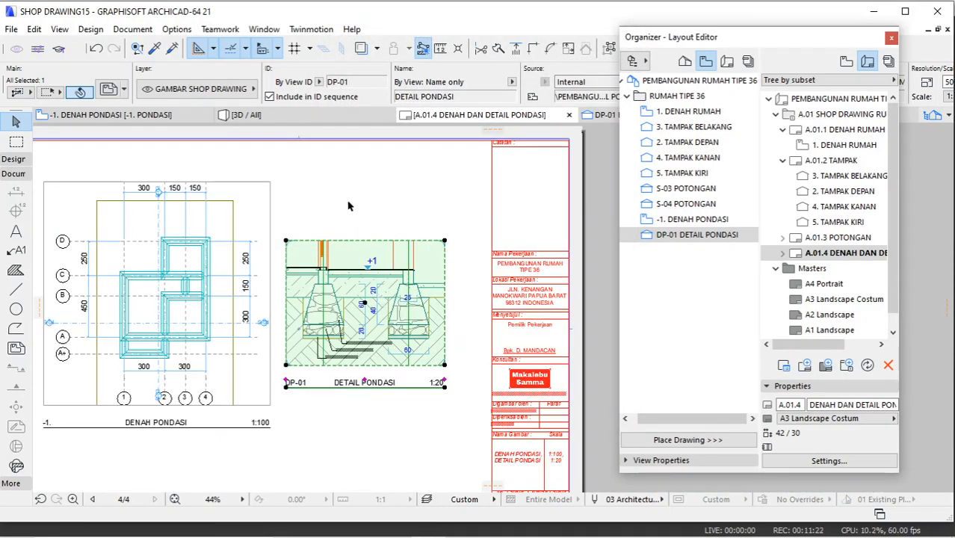
left_click(347, 206)
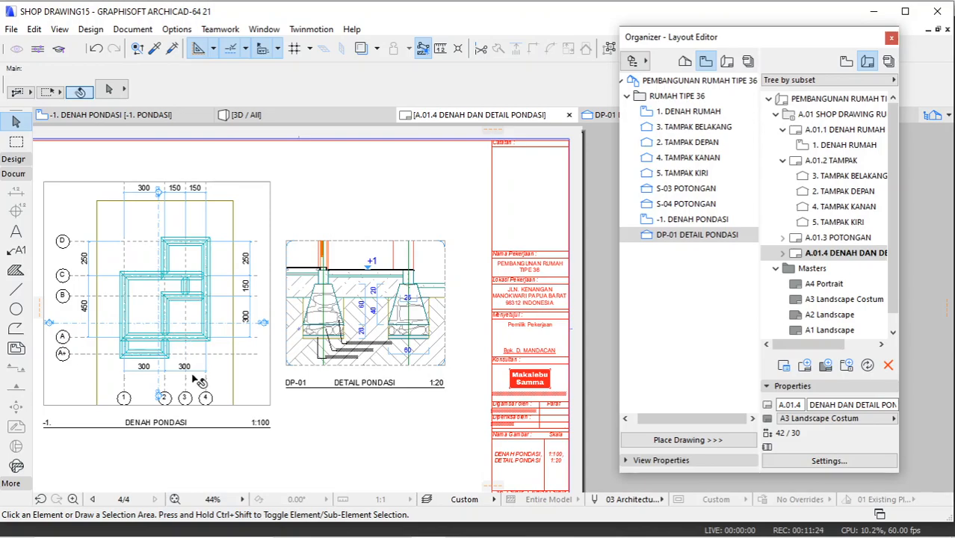
Step: Extend the foundation plan drawing's frame slightly downward from its lower-right corner to clear the grid bubbles
scroll(213, 408, "up", 6)
left_click(299, 384)
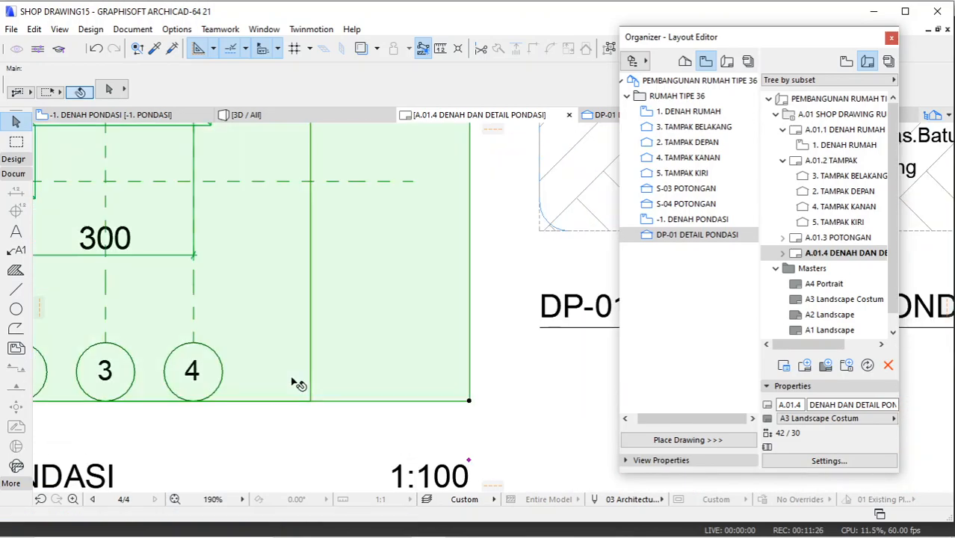
left_click(470, 404)
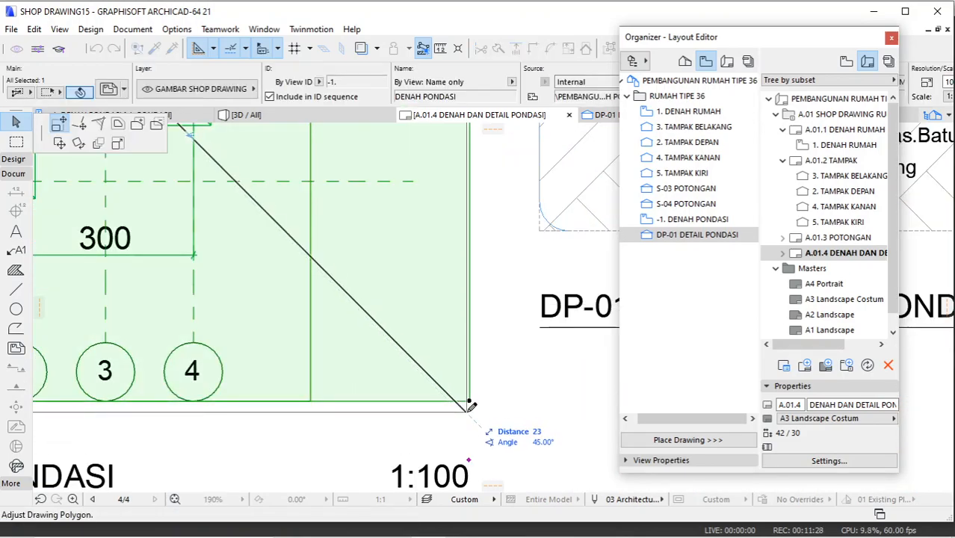
left_click(470, 411)
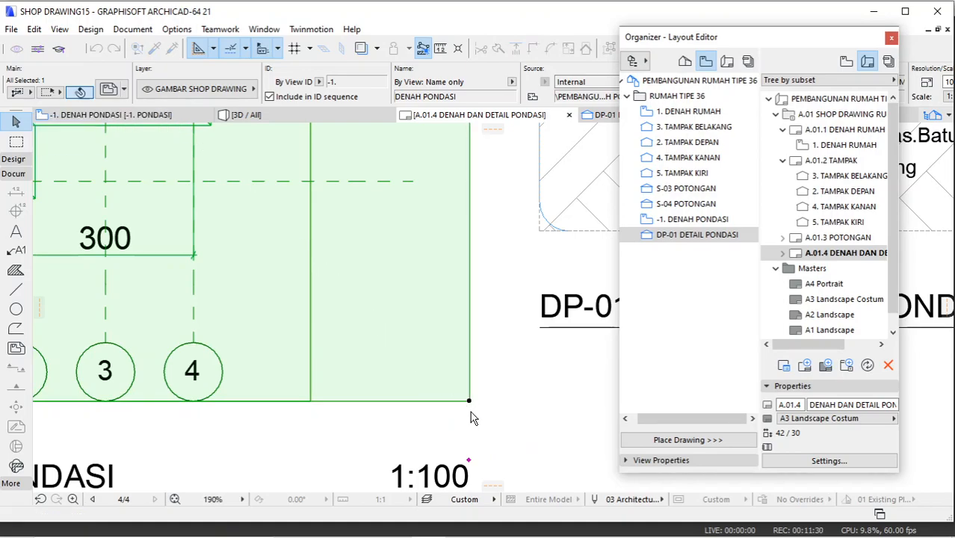
left_click(491, 372)
scroll(297, 337, "down", 6)
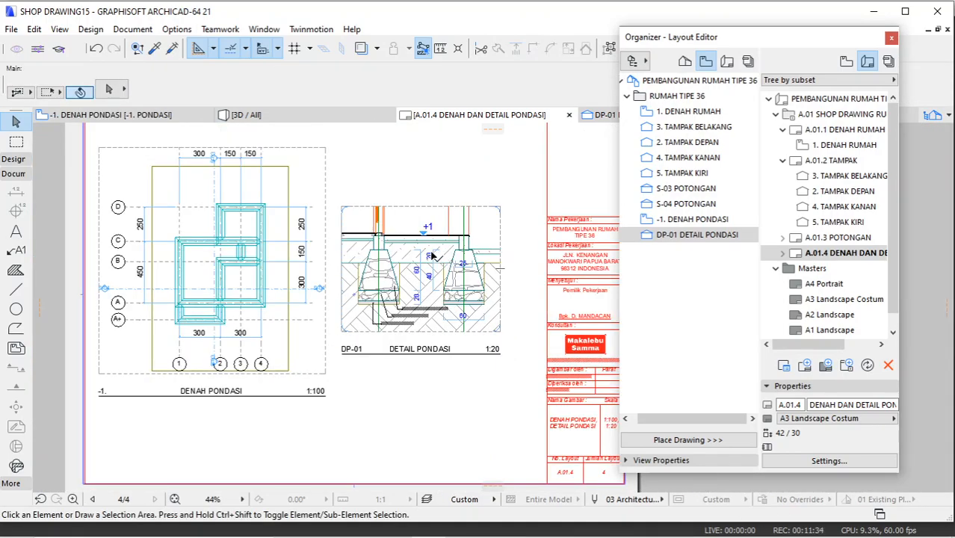
Step: Move the DP-01 DETAIL PONDASI drawing slightly right, toward the title block
left_click(432, 257)
left_click(421, 271)
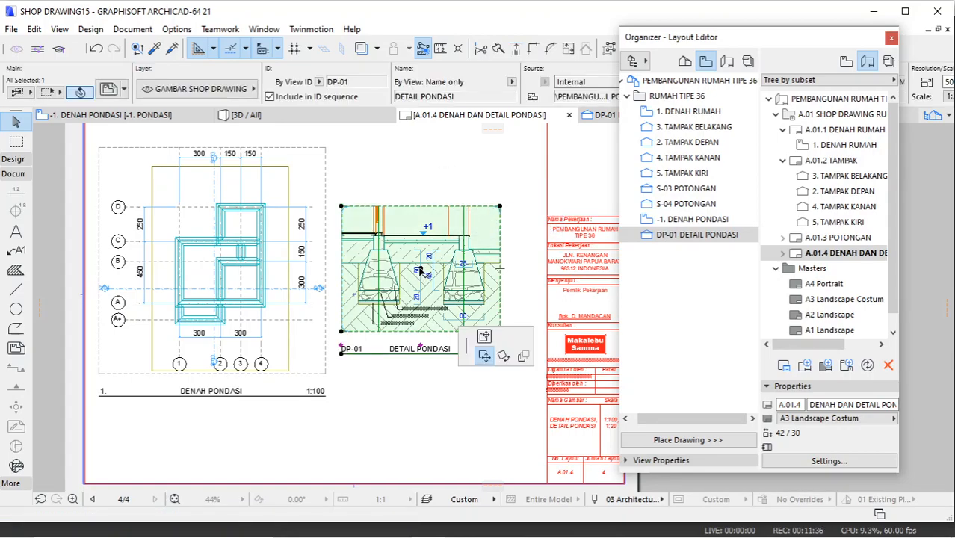
left_click(439, 271)
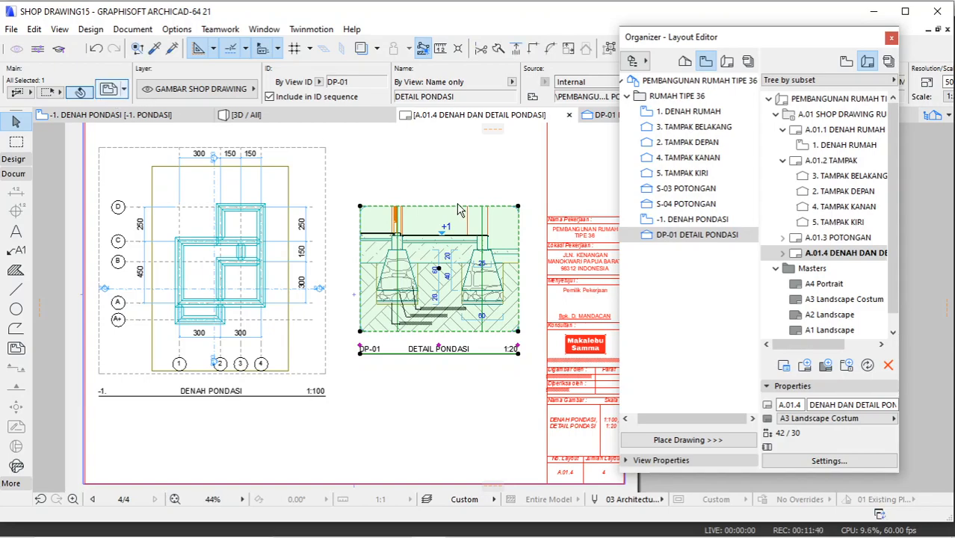
Step: Add a printable Dot & Dashed border with pen 1 and 0 cm offset to the DP-01 DETAIL PONDASI drawing
double_click(461, 211)
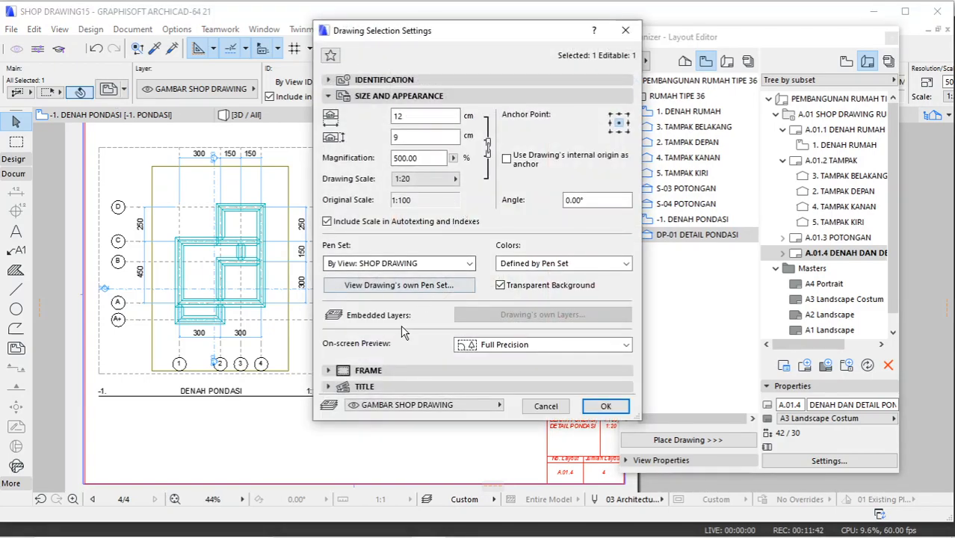
left_click(386, 370)
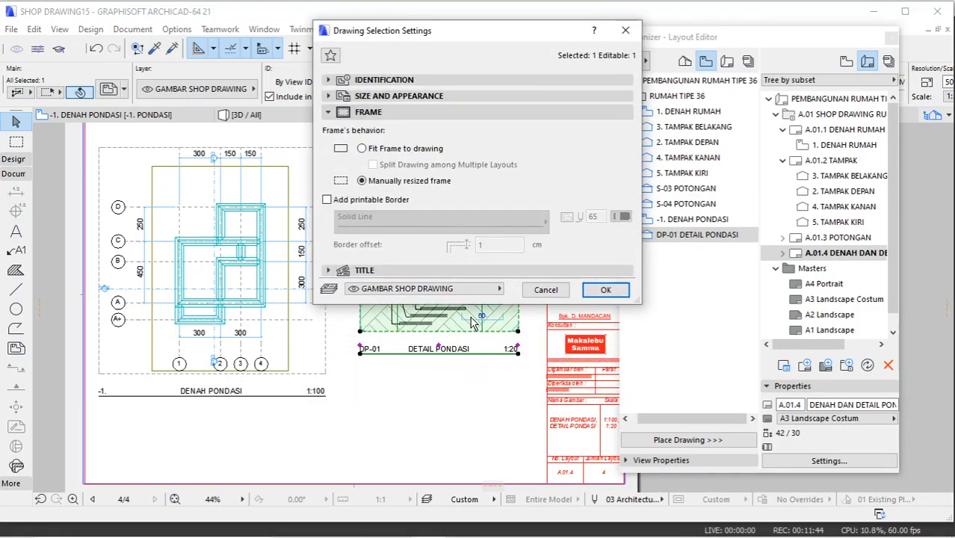
left_click(327, 200)
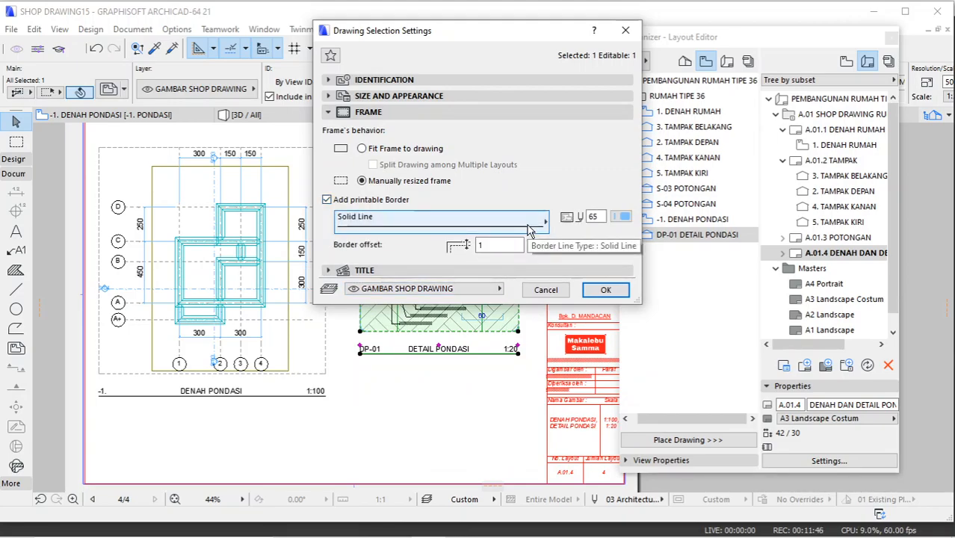
left_click(545, 221)
left_click(580, 194)
double_click(499, 245)
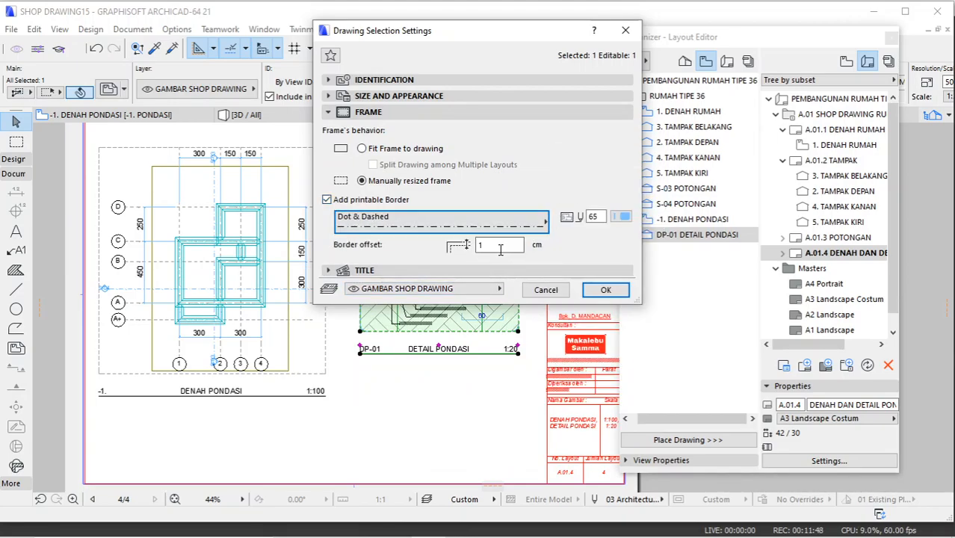
type("0")
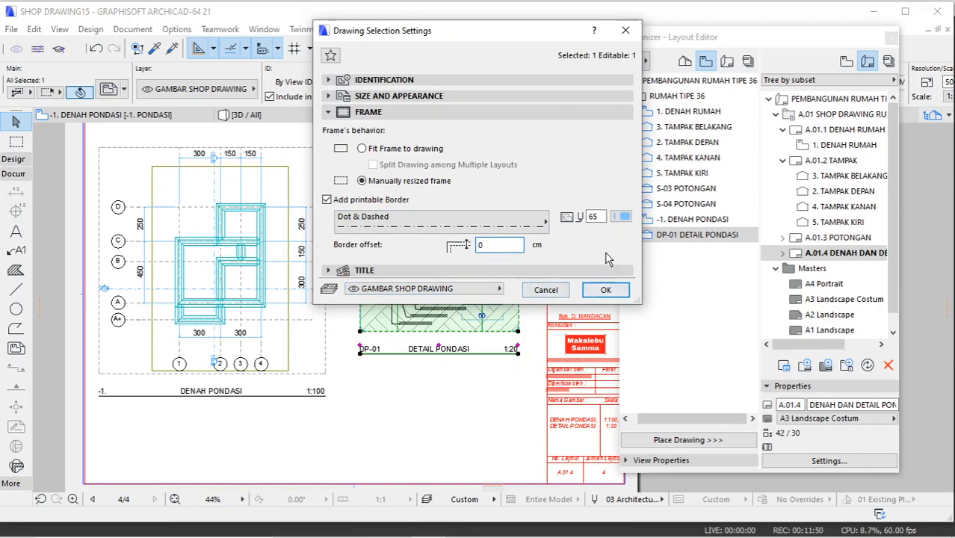
left_click(621, 217)
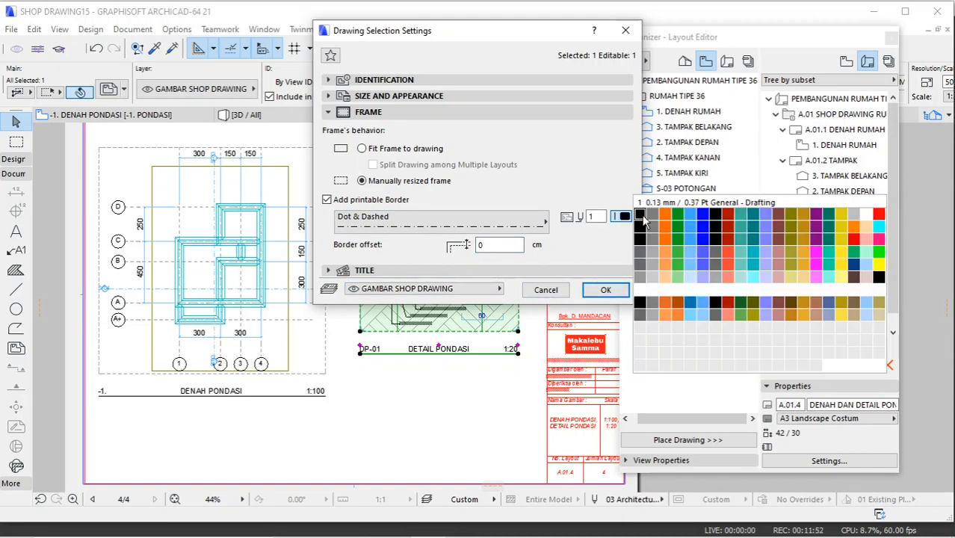
left_click(641, 216)
left_click(605, 290)
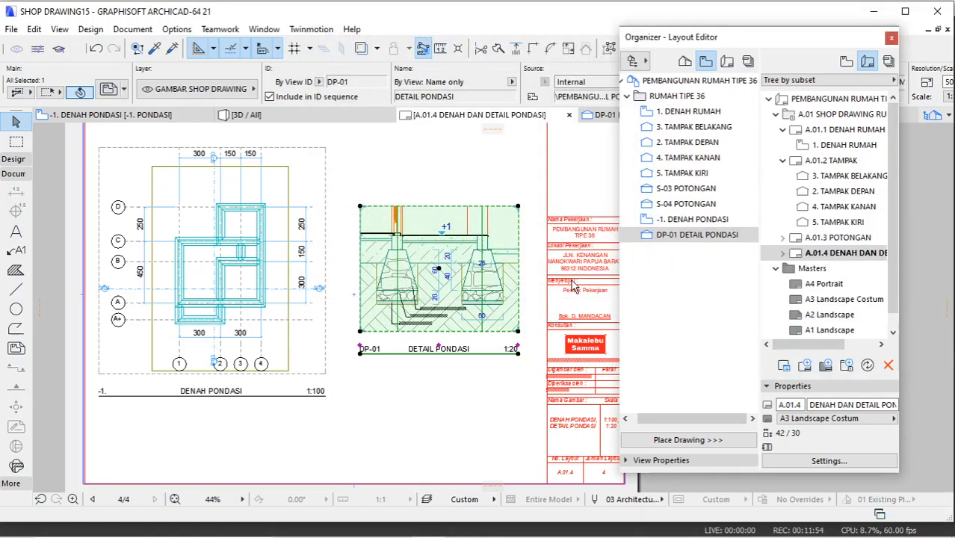
key("Escape")
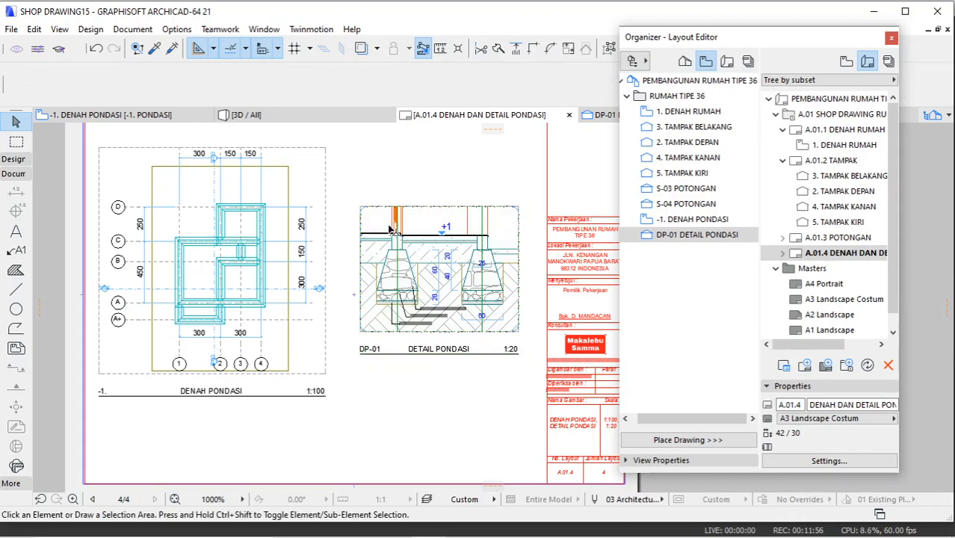
Step: Open the source view of the DP-01 DETAIL PONDASI drawing, examine its footings and annotations, and return to layout A.01.4
scroll(392, 226, "up", 3)
scroll(392, 225, "down", 3)
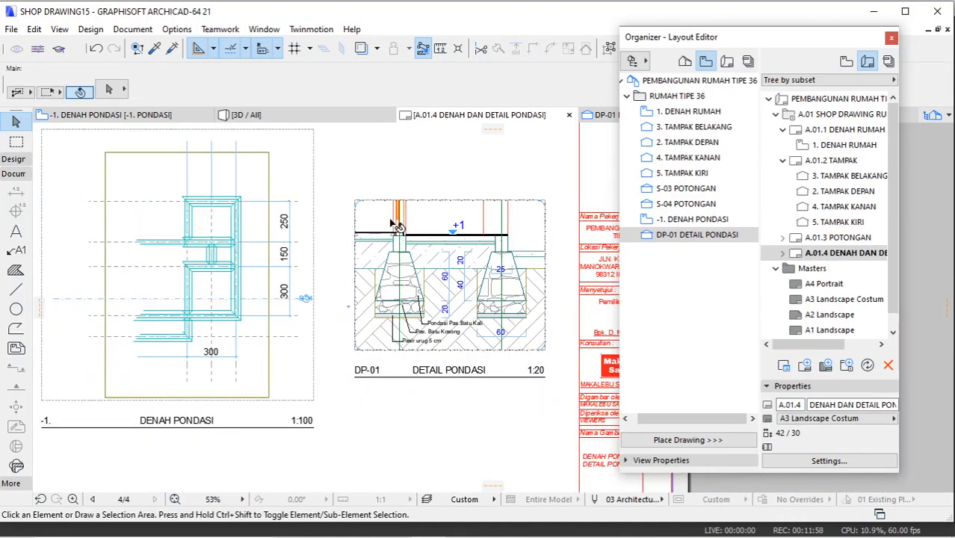
scroll(437, 258, "down", 2)
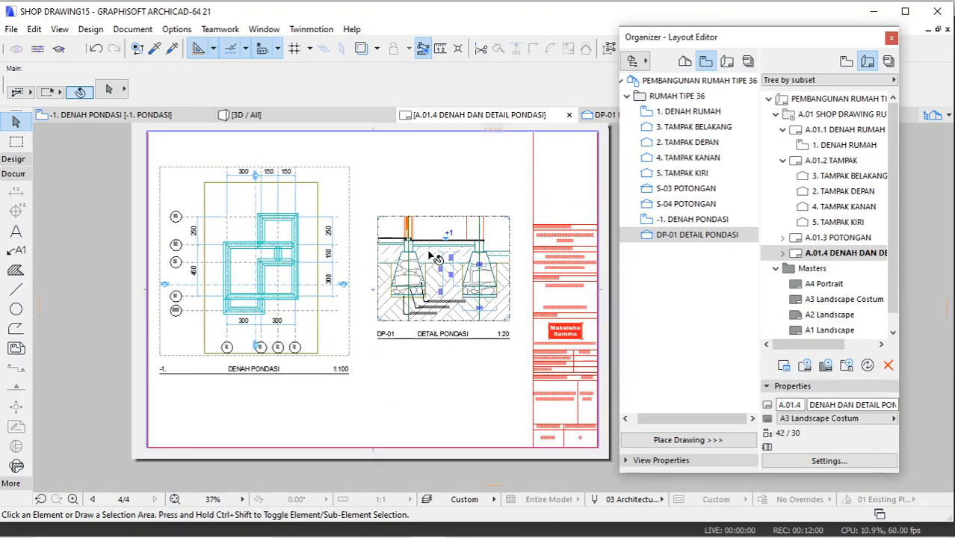
scroll(425, 254, "up", 1)
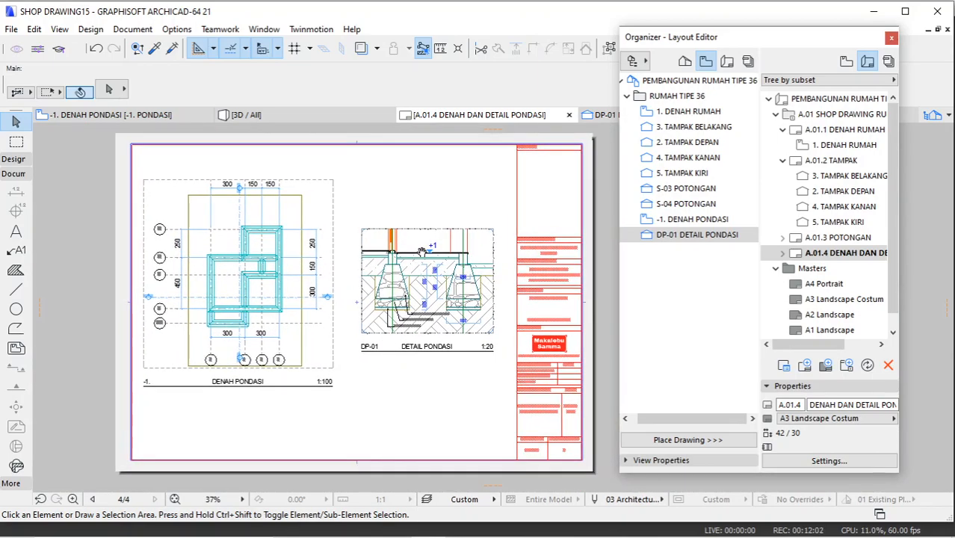
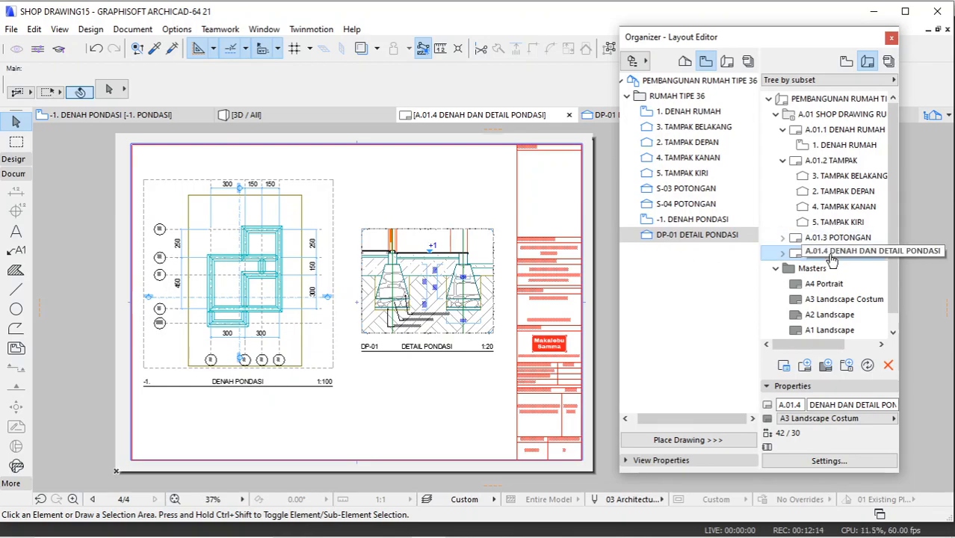
left_click(487, 243)
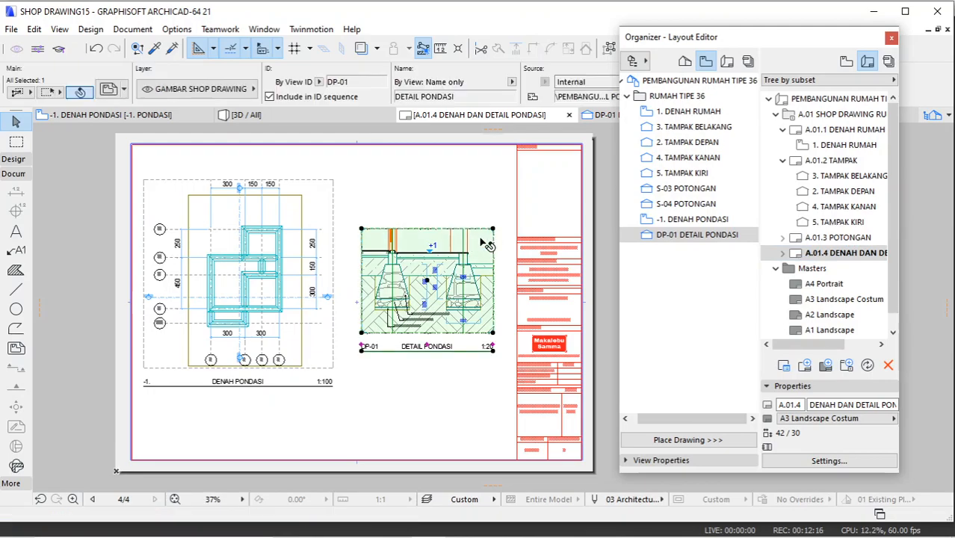
right_click(484, 245)
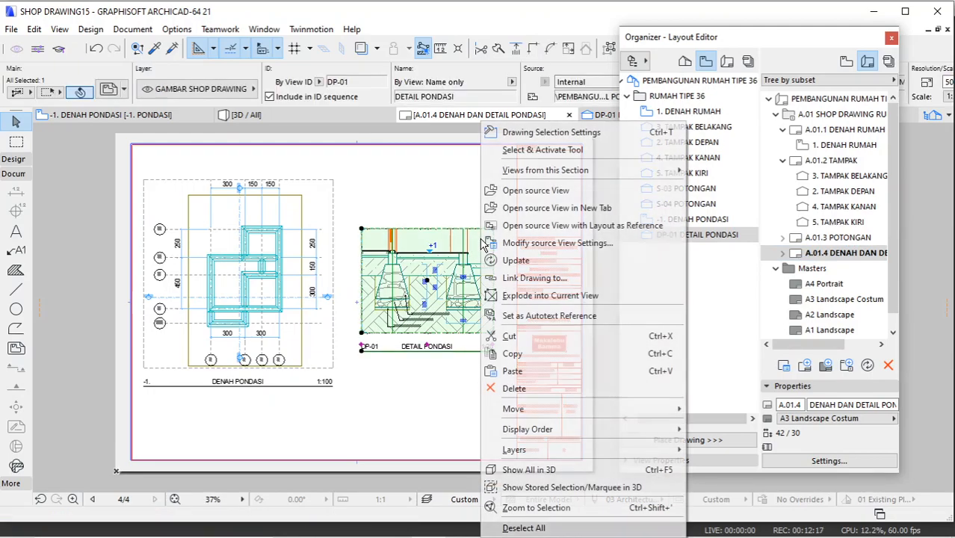
left_click(524, 191)
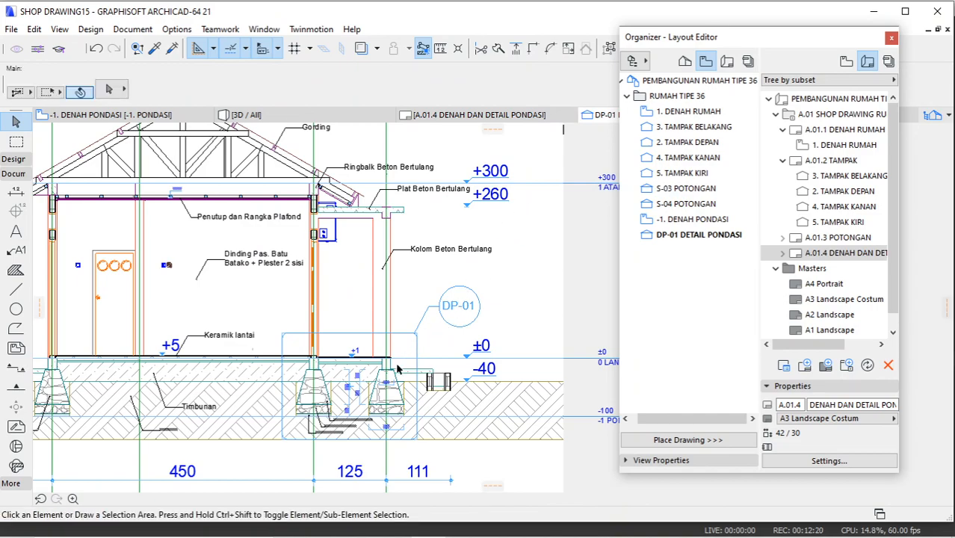
scroll(325, 443, "up", 2)
scroll(329, 446, "up", 3)
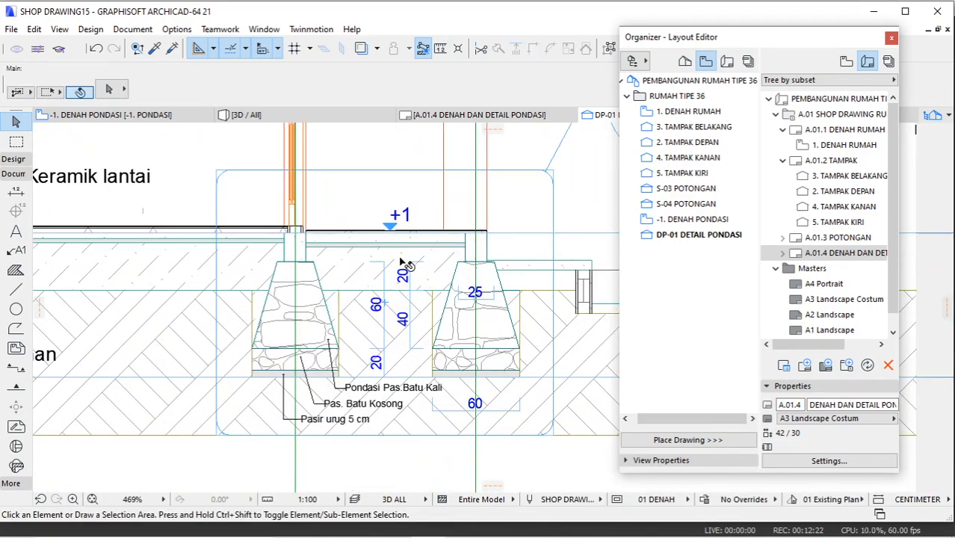
scroll(284, 337, "down", 2)
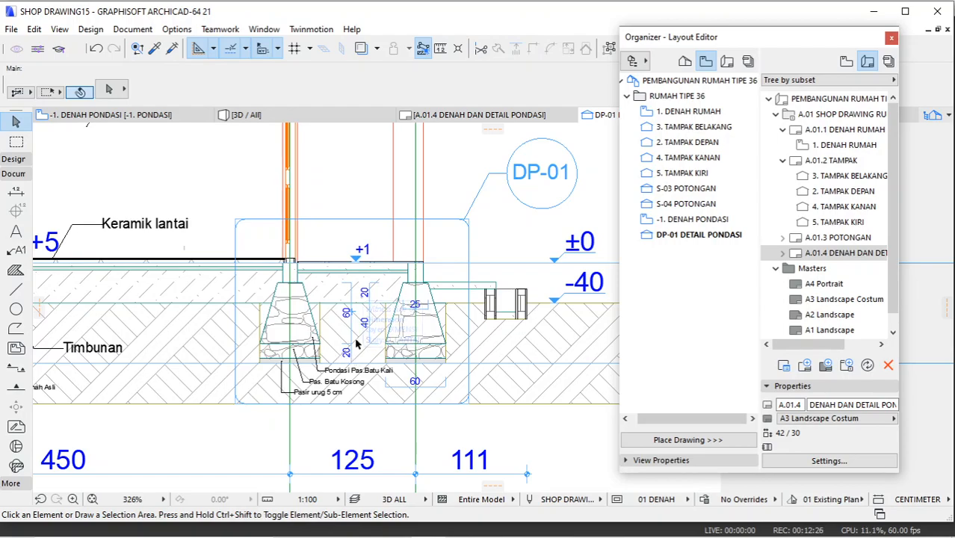
scroll(411, 310, "down", 2)
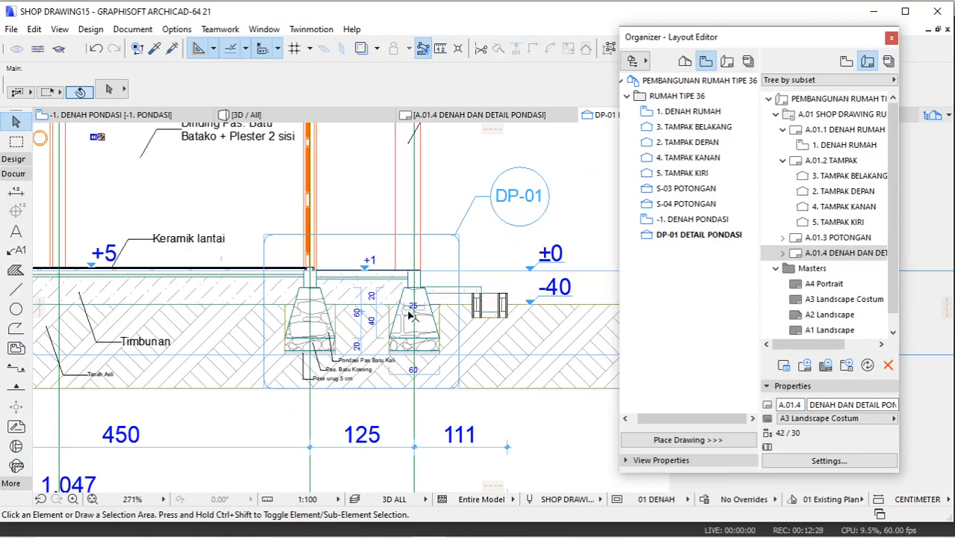
double_click(841, 252)
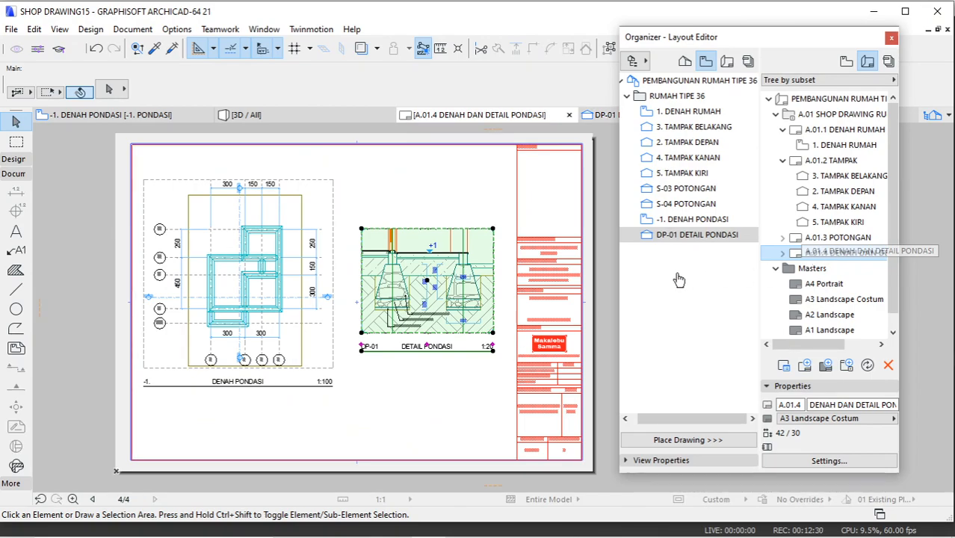
left_click(438, 207)
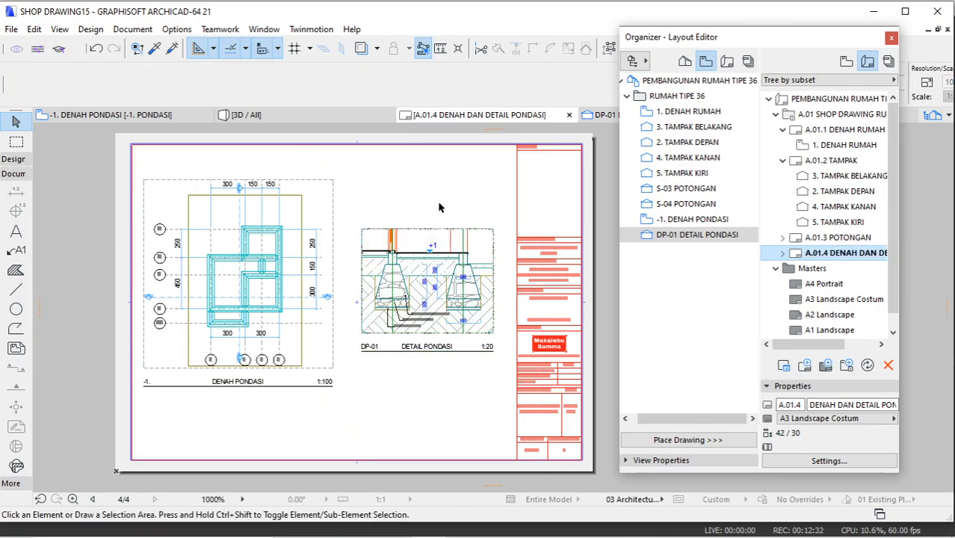
Step: Switch to the 3D window, close the Organizer and show the whole house with the 3D ALL layer combination
left_click(289, 120)
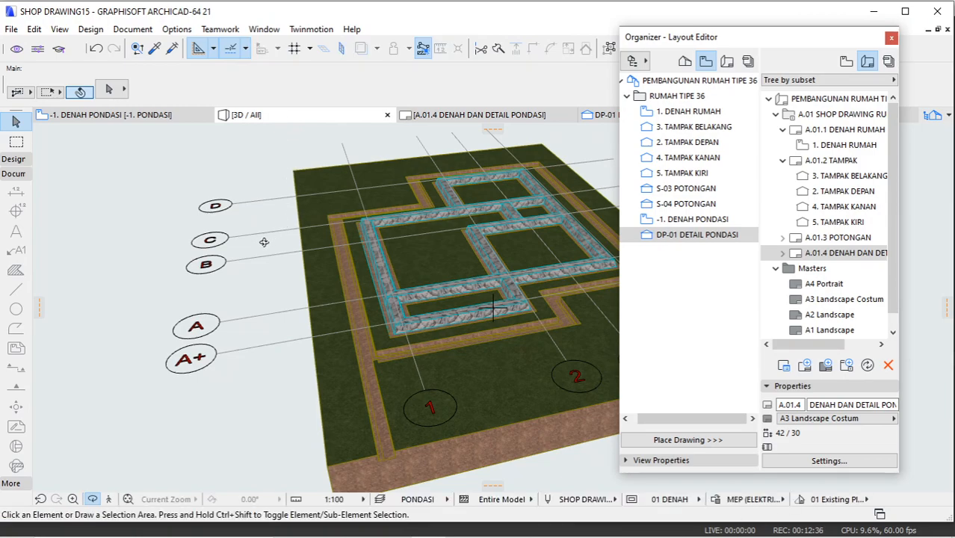
left_click(890, 37)
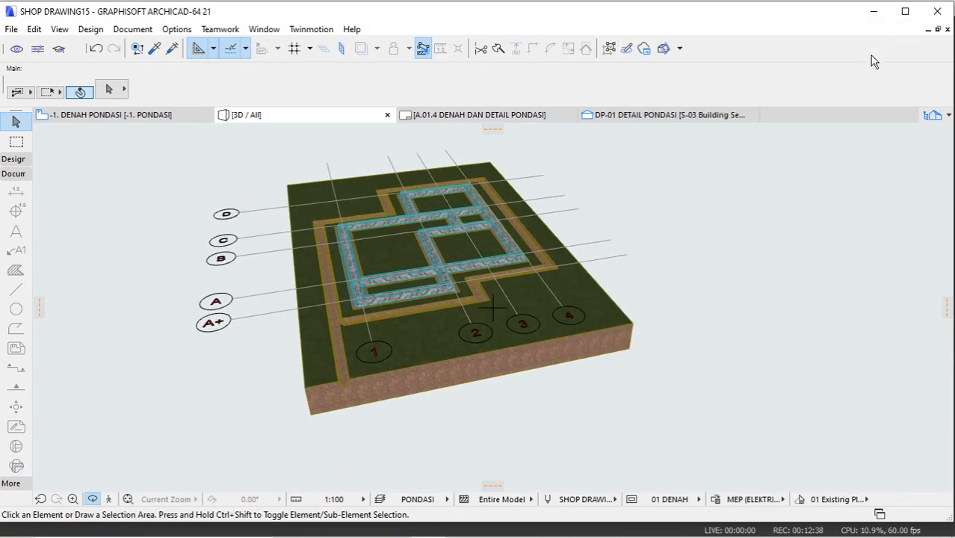
left_click(404, 499)
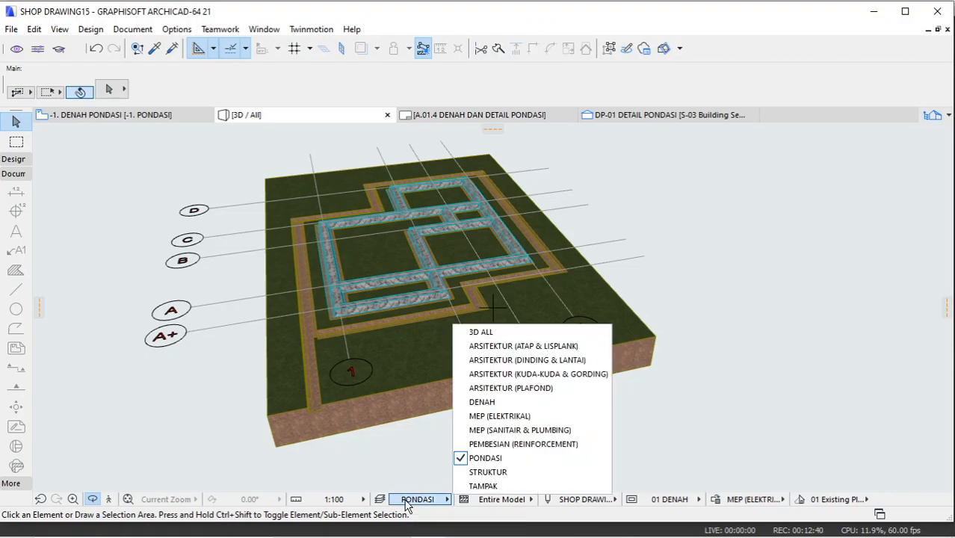
left_click(490, 332)
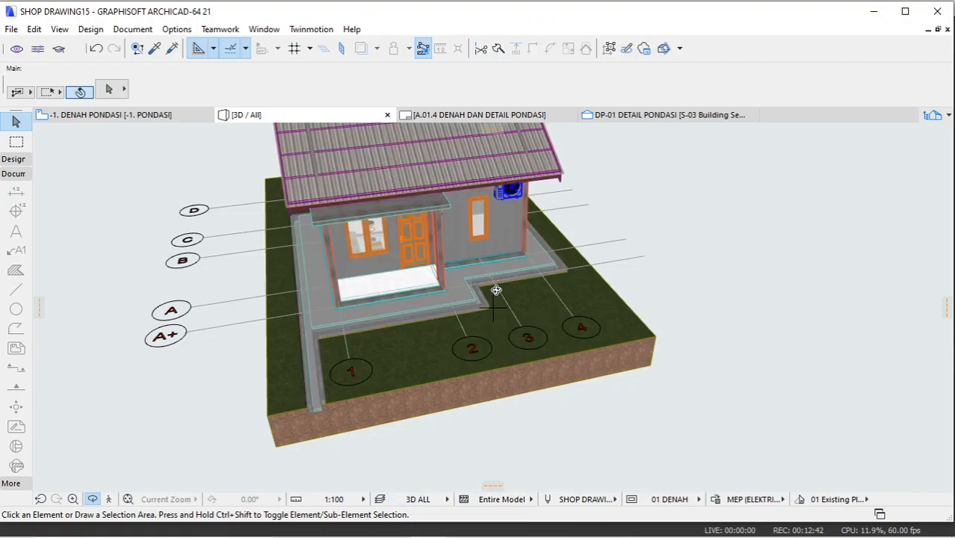
left_click_drag(460, 288, 349, 281)
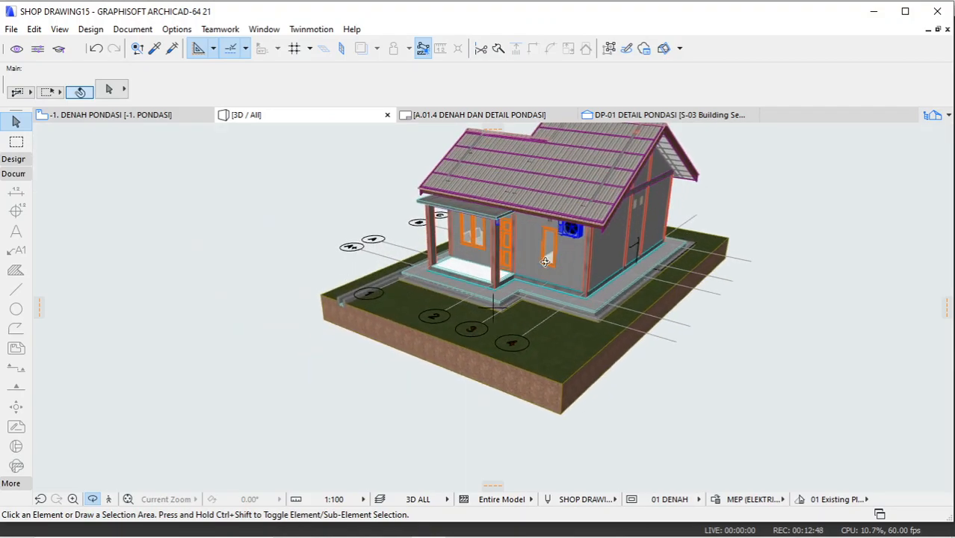
left_click_drag(546, 262, 472, 293)
left_click(947, 305)
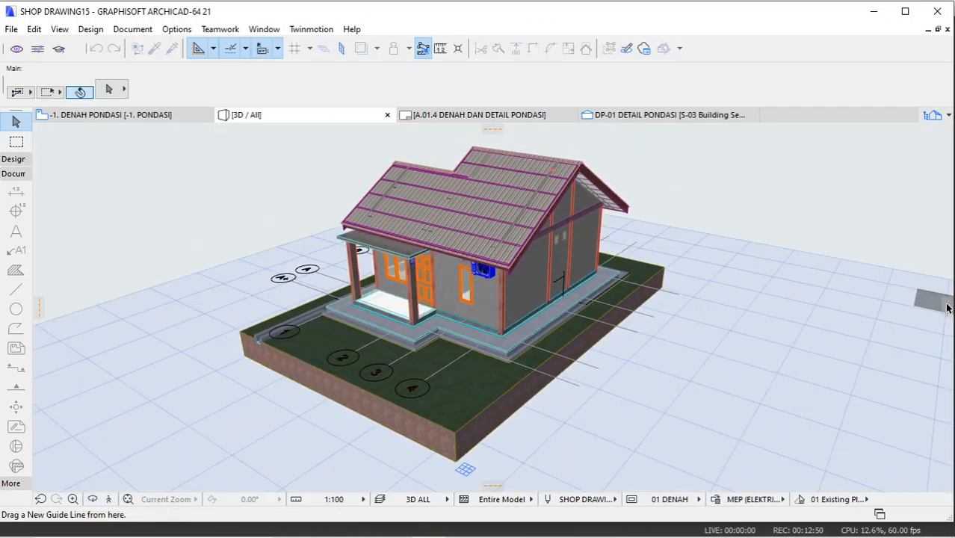
left_click_drag(947, 308, 784, 310)
key("Escape")
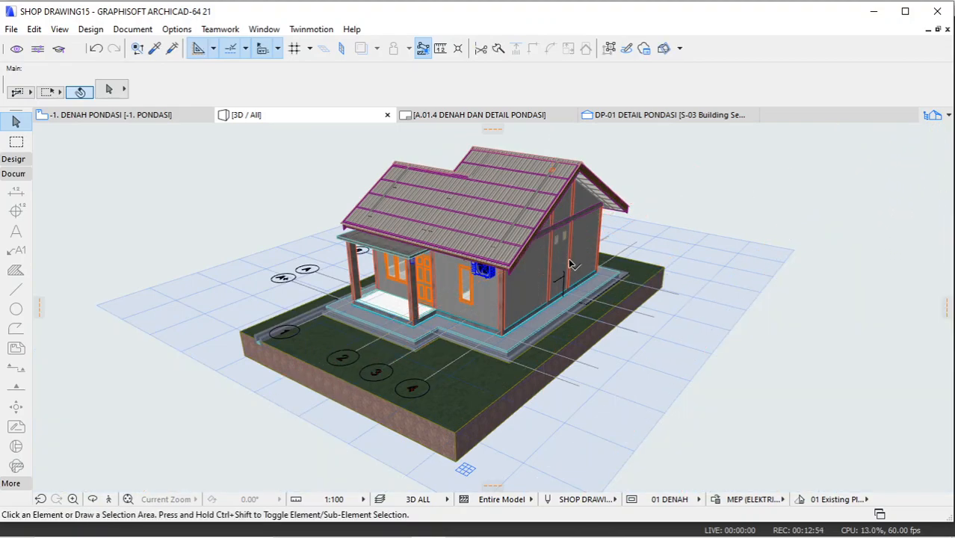
Step: Enable the 3D Cutaway for the house model
left_click(60, 31)
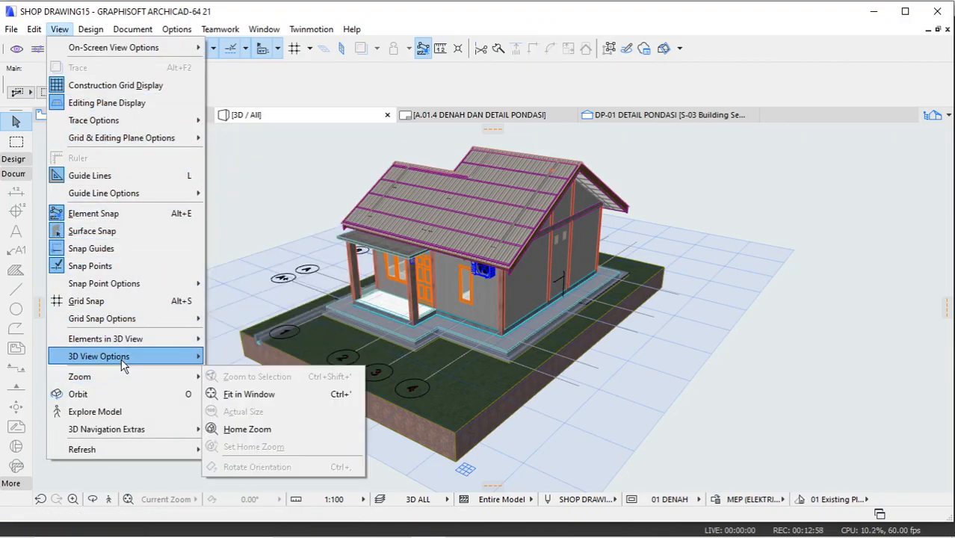
mouse_move(162, 342)
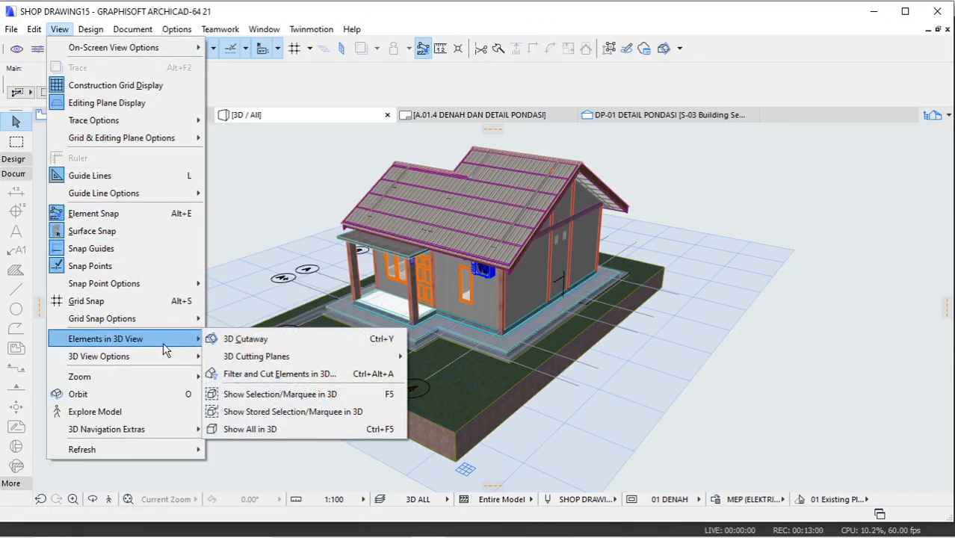
left_click(248, 338)
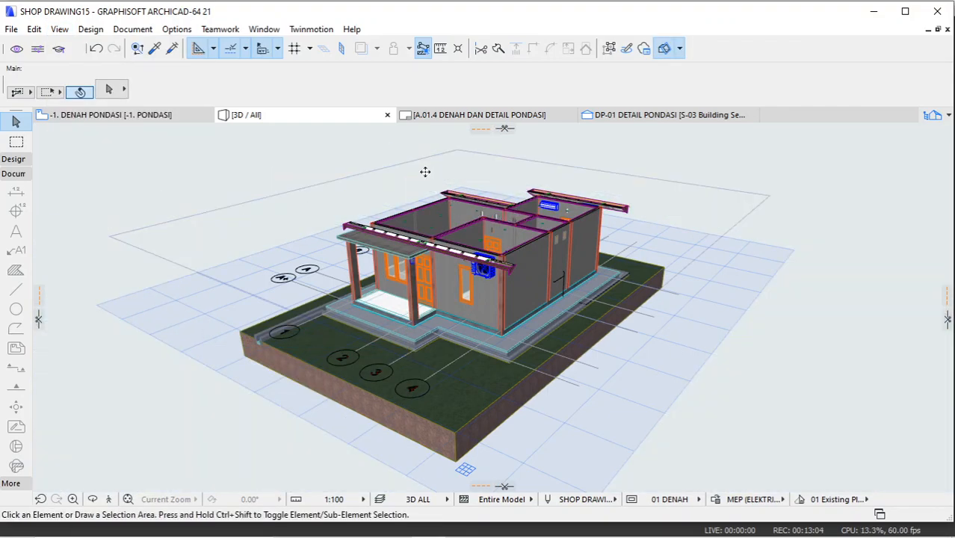
Step: Try a vertical cutting plane lengthwise through the house and remove the horizontal cut through the roof
left_click(426, 172)
left_click(506, 131)
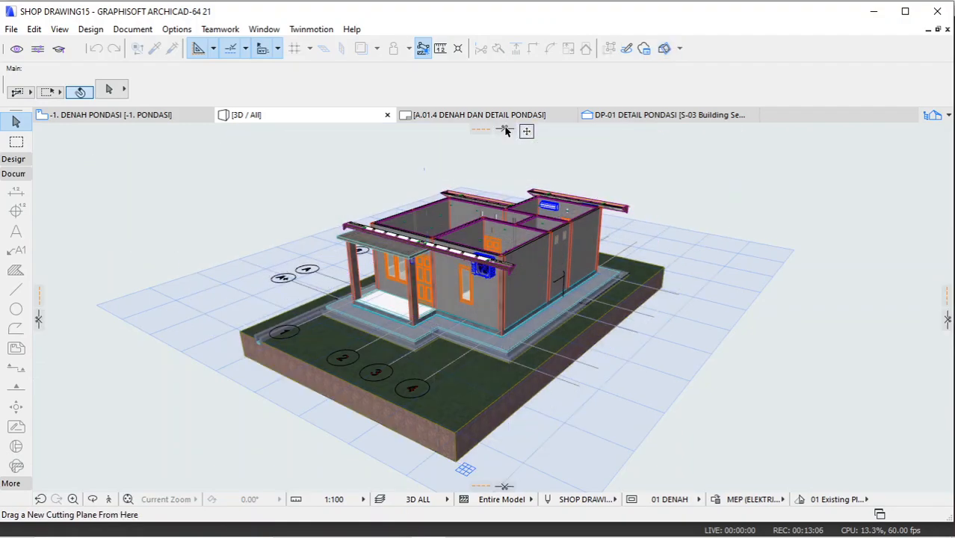
left_click_drag(946, 320, 368, 180)
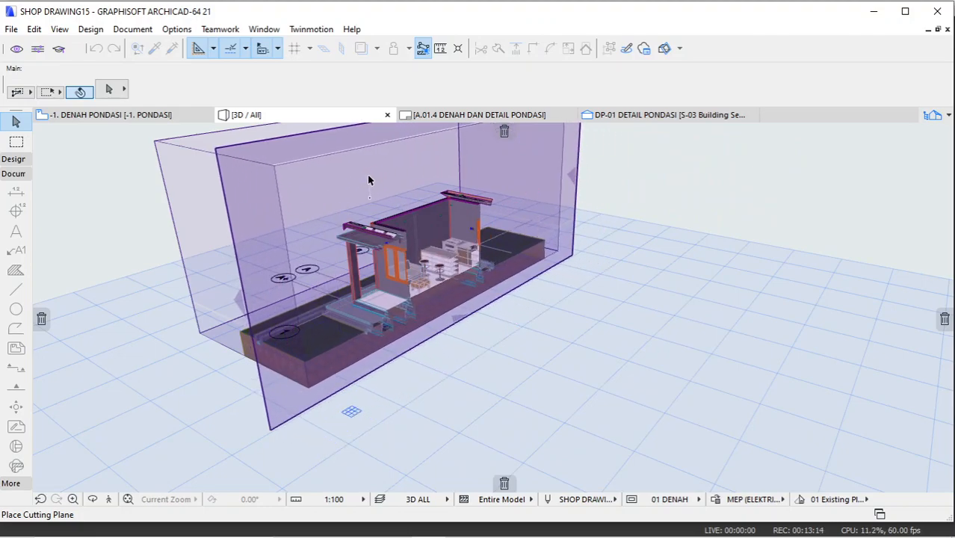
key("Escape")
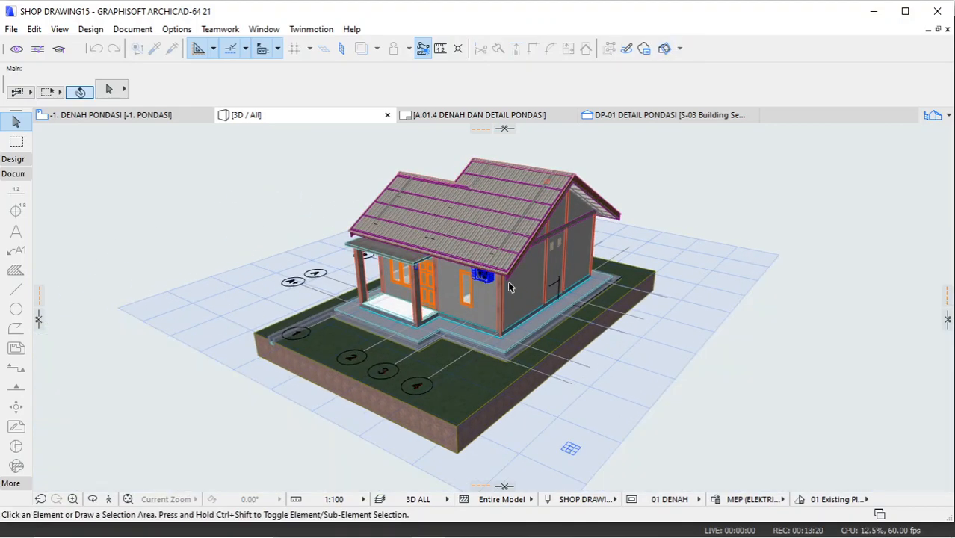
Step: Place a vertical cutting plane through the house parallel to its gable side wall and finalize the cut
left_click(92, 499)
left_click_drag(361, 343, 738, 320)
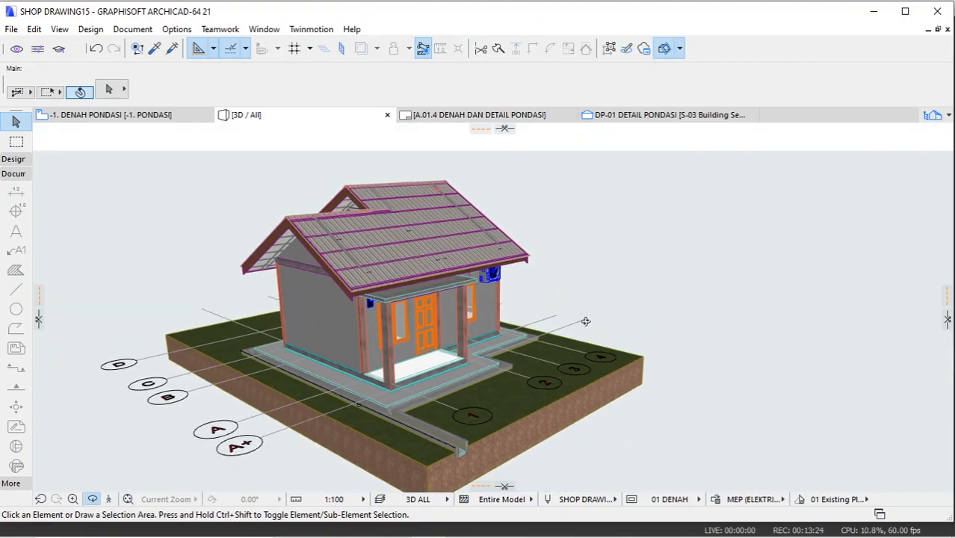
left_click_drag(39, 323, 431, 263)
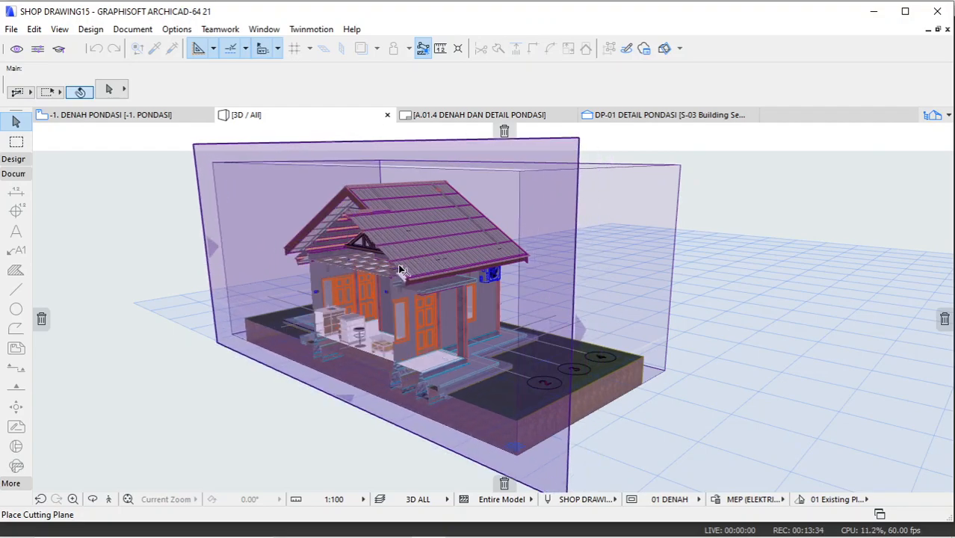
left_click(403, 267)
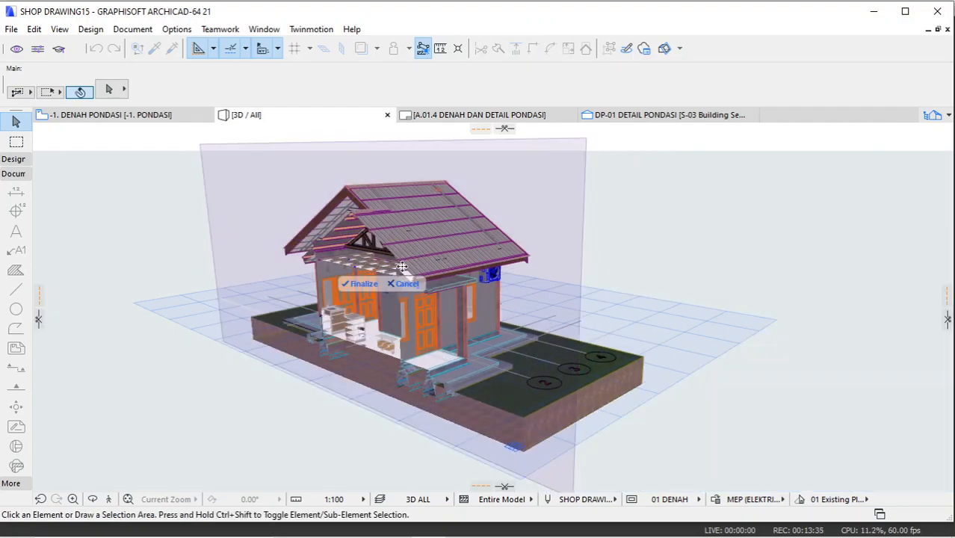
left_click(360, 284)
Step: Examine the cut stone footings in 3D, compare them with the DP-01 DETAIL PONDASI drawing on layout A.01.4, and return to the 3D window
scroll(369, 285, "up", 5)
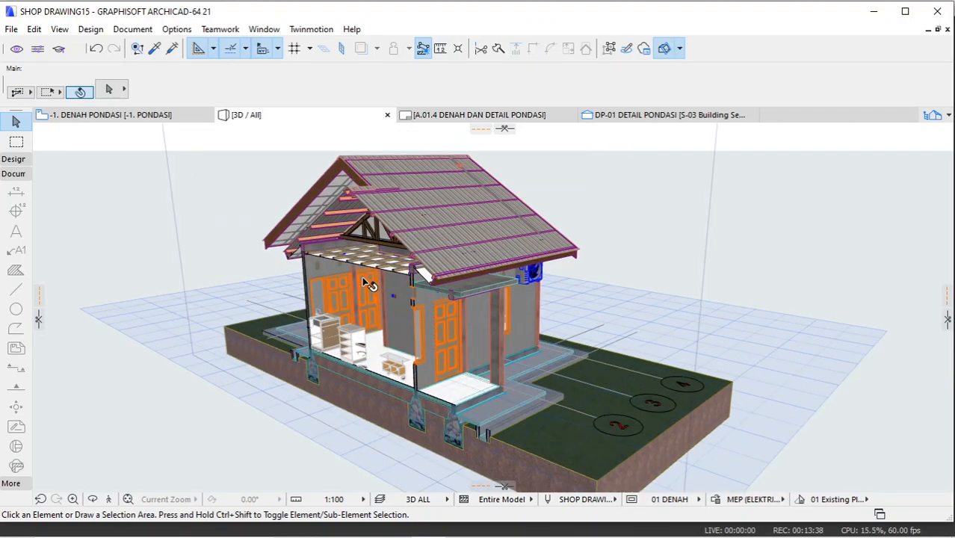
left_click_drag(376, 311, 497, 364)
scroll(490, 366, "down", 2)
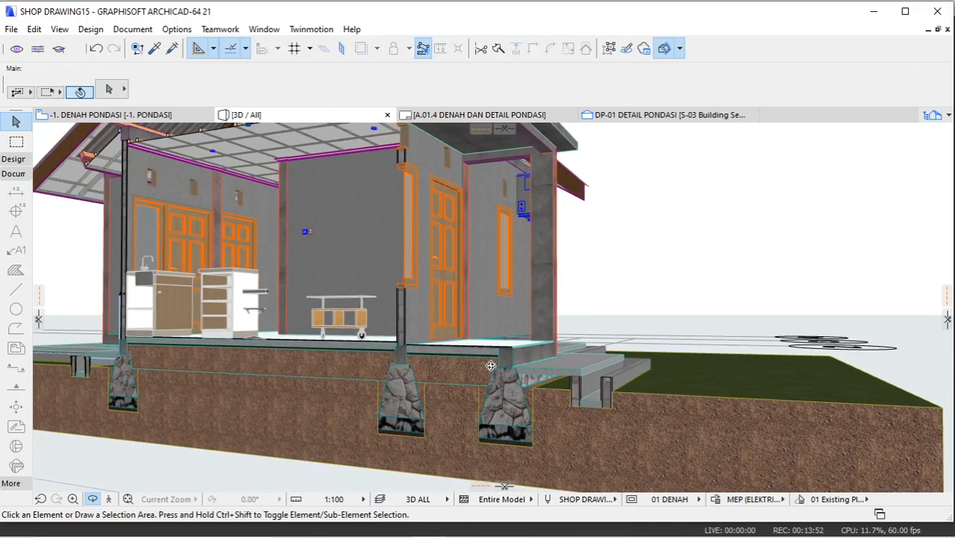
scroll(480, 350, "up", 2)
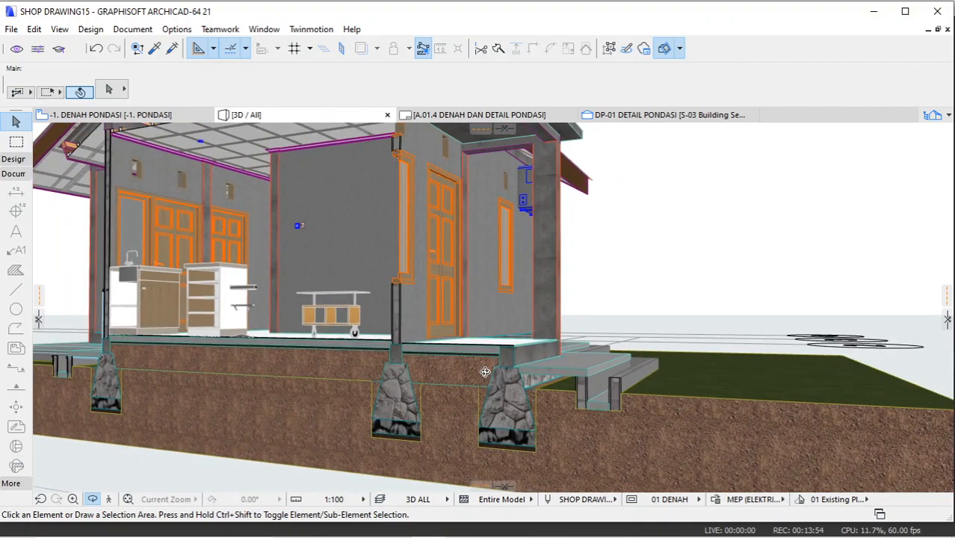
left_click_drag(481, 347, 456, 344)
scroll(417, 368, "down", 1)
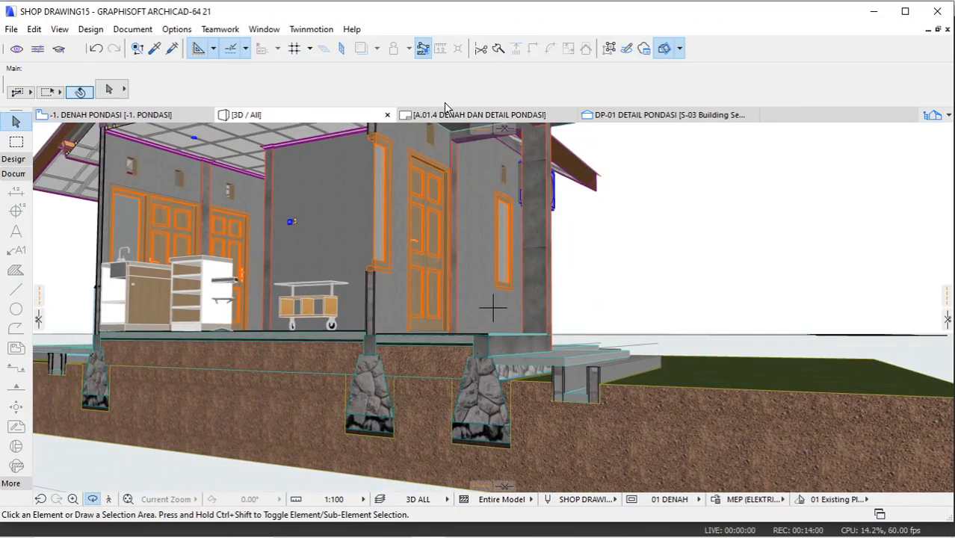
left_click(458, 115)
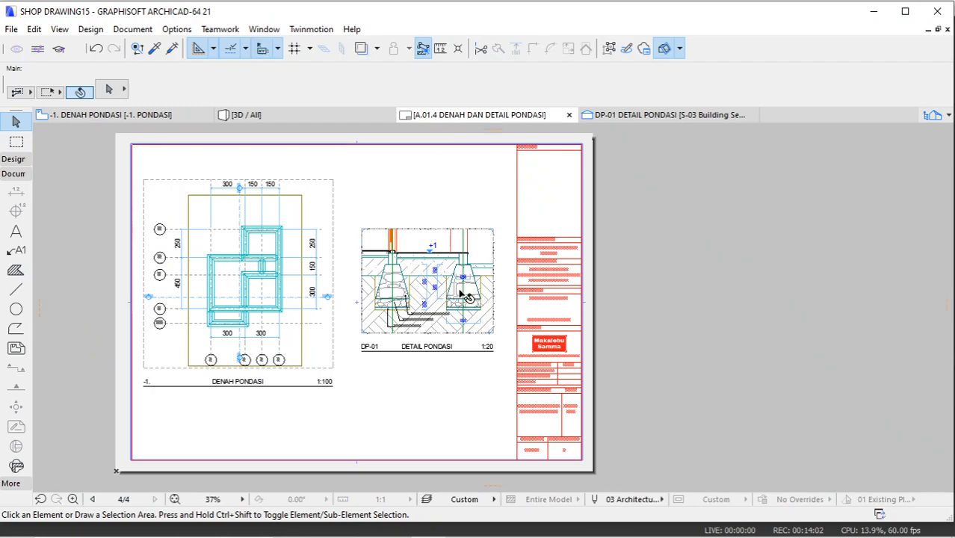
scroll(463, 295, "up", 3)
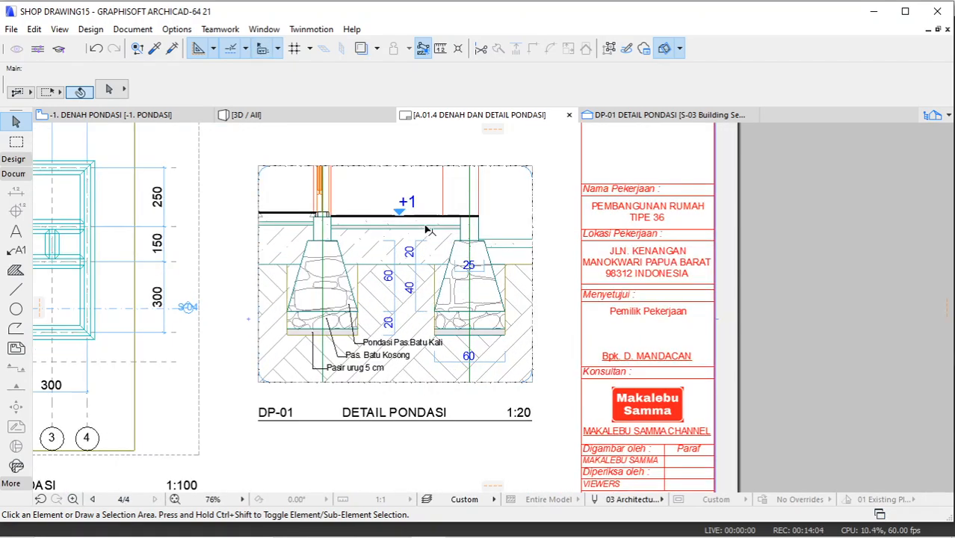
scroll(437, 306, "down", 2)
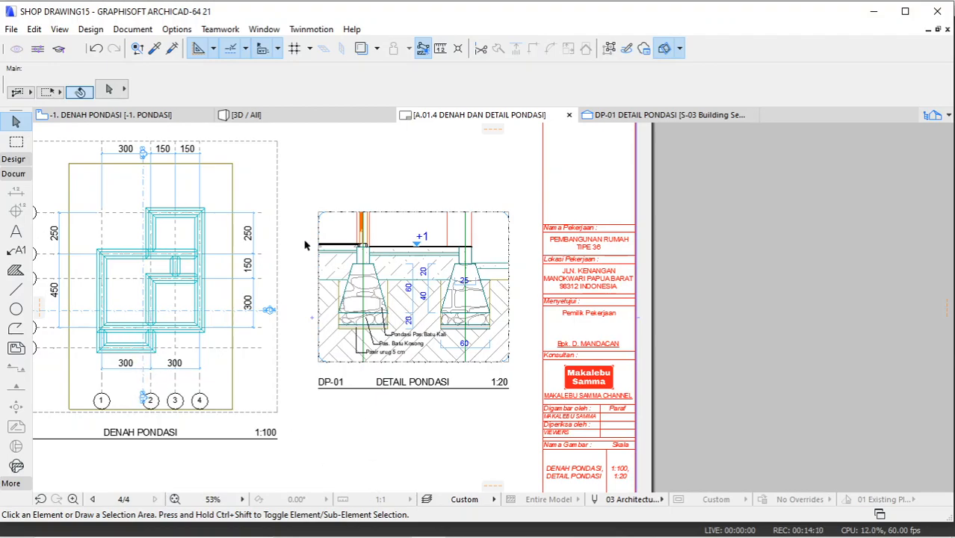
left_click(243, 116)
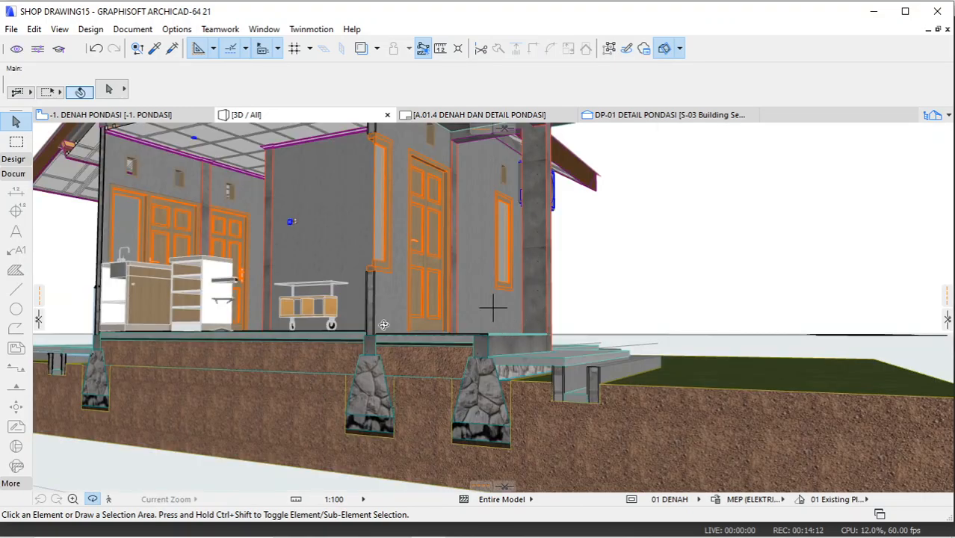
Step: Try the vertical cutting plane deeper inside the house and view the cut through the footings and roof truss
middle_click_drag(383, 325, 314, 317, "shift")
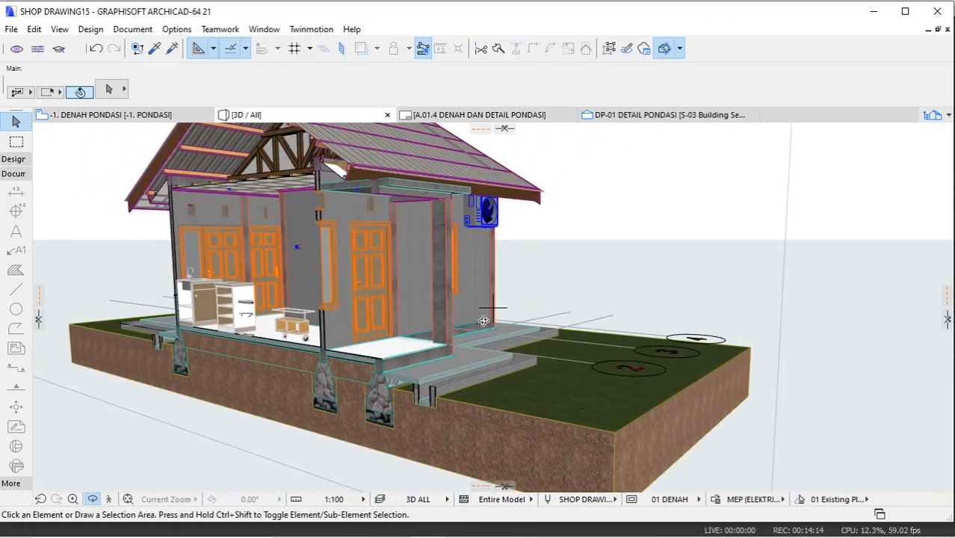
left_click_drag(138, 258, 188, 248)
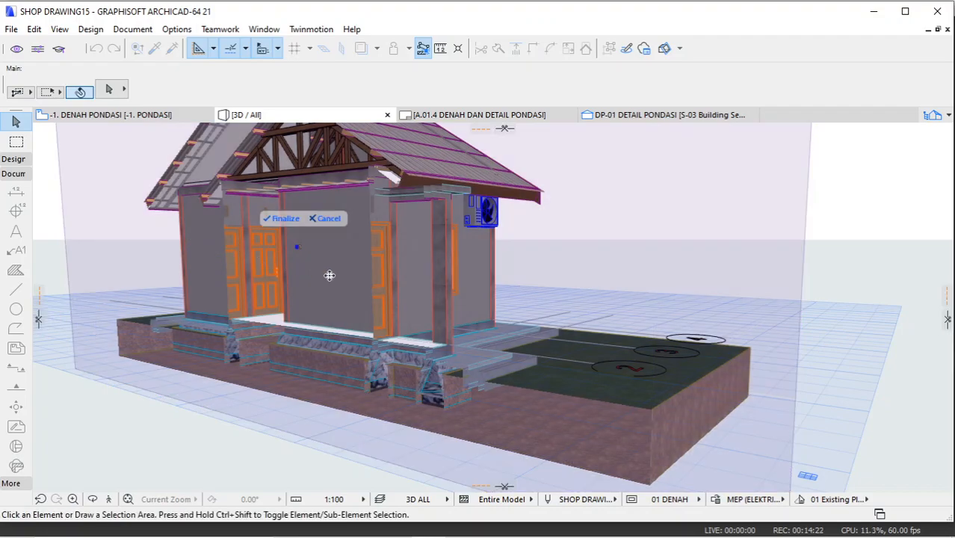
left_click(275, 221)
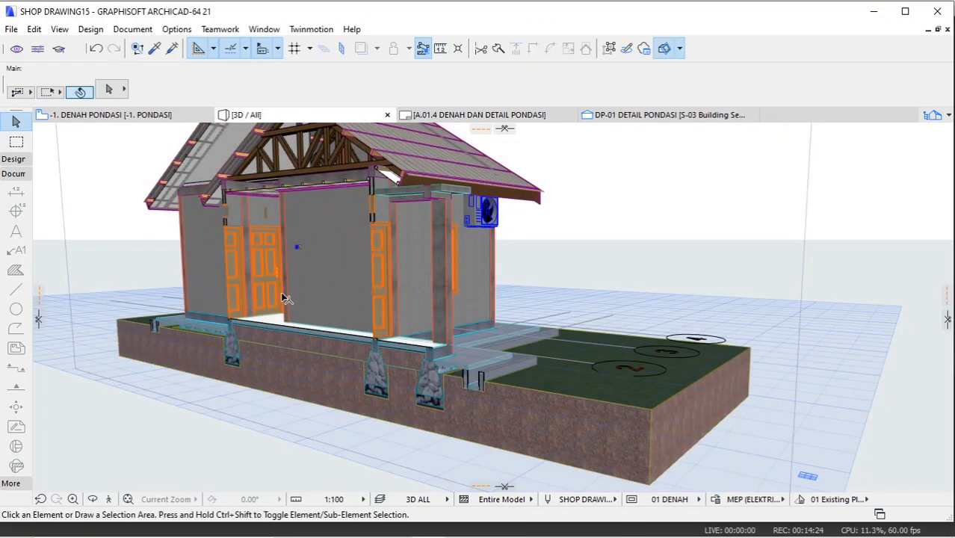
left_click(93, 501)
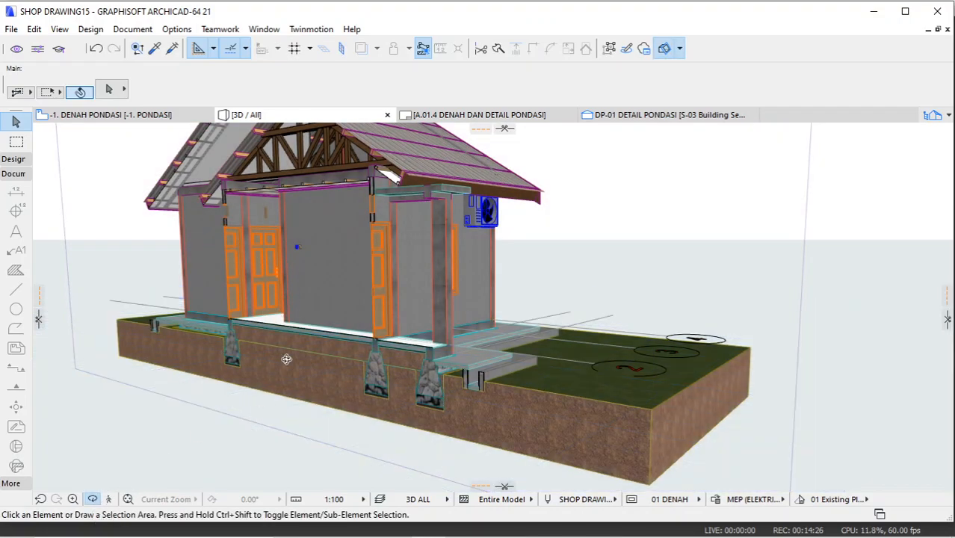
left_click_drag(285, 356, 308, 350)
left_click_drag(367, 344, 380, 292)
mouse_move(495, 291)
left_mouse_down()
mouse_move(426, 293)
mouse_move(504, 286)
left_mouse_up()
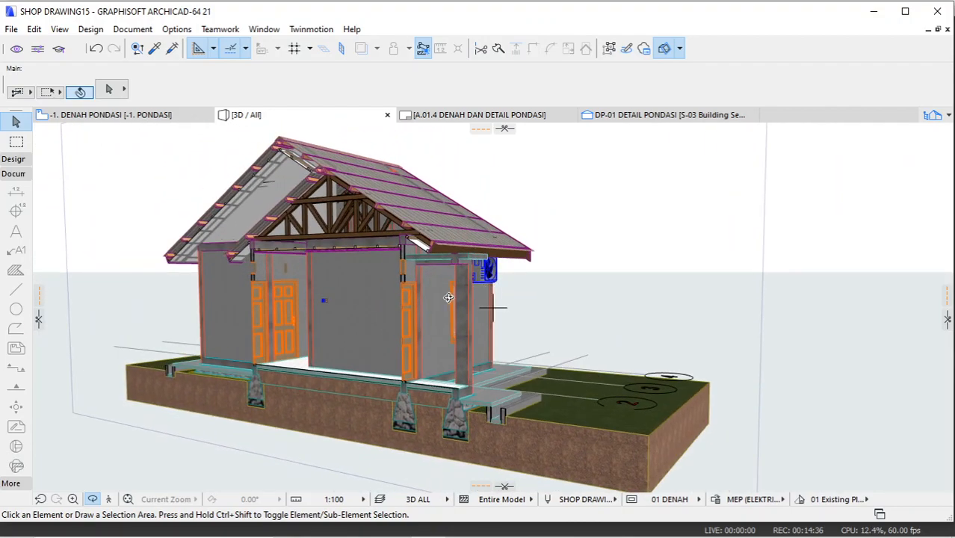
key("ctrl+z")
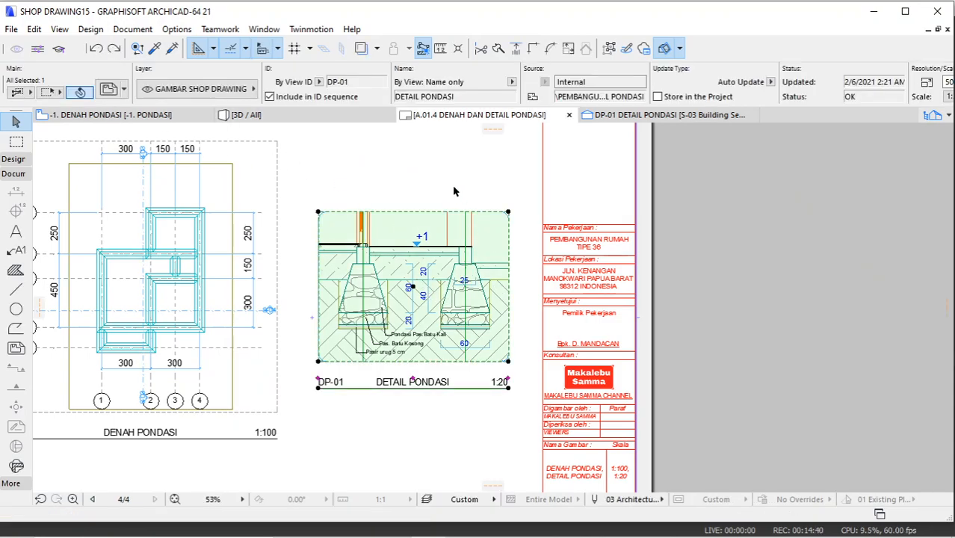
key("Escape")
left_click(115, 49)
left_click(308, 112)
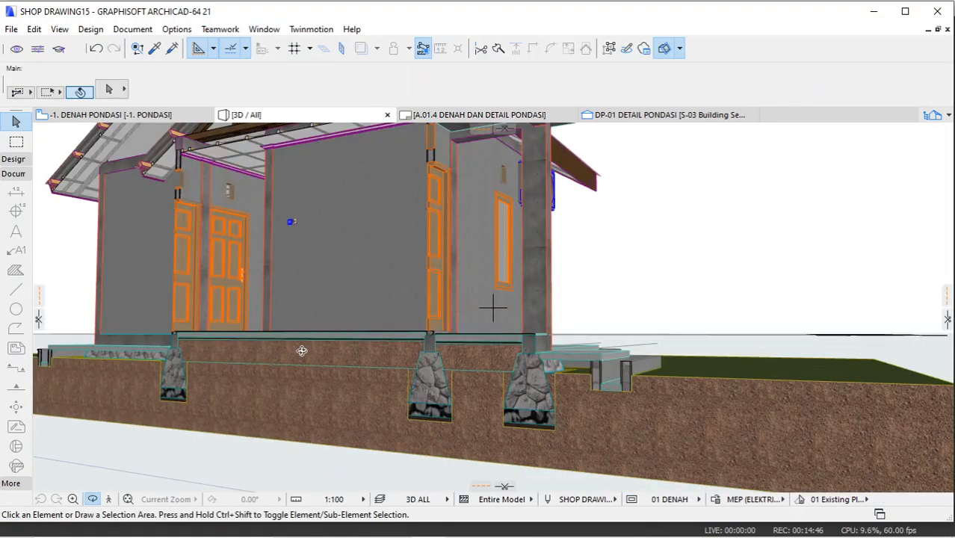
Step: Move the vertical cutting plane outward toward the gable side wall in two stages, finalizing the cut each time
scroll(297, 352, "down", 1)
left_click(100, 255)
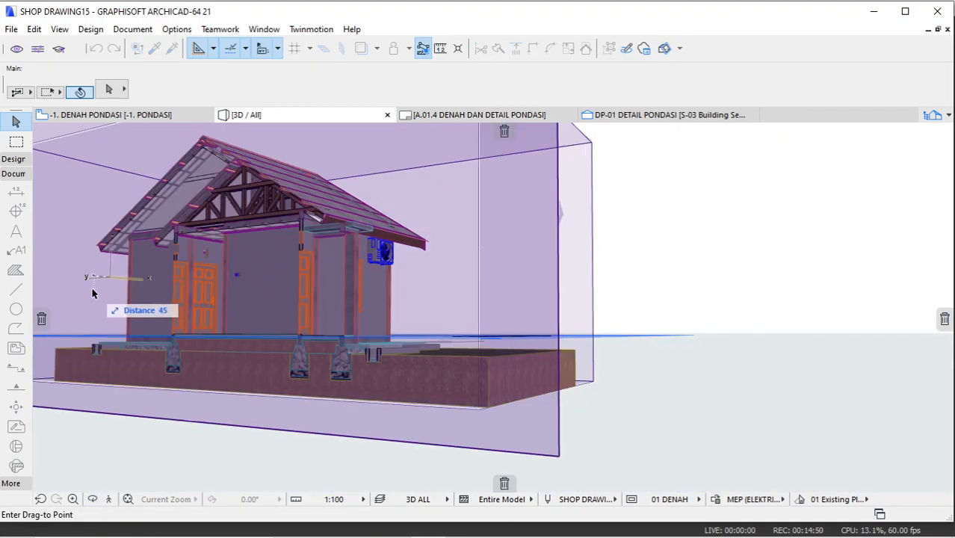
left_click(79, 284)
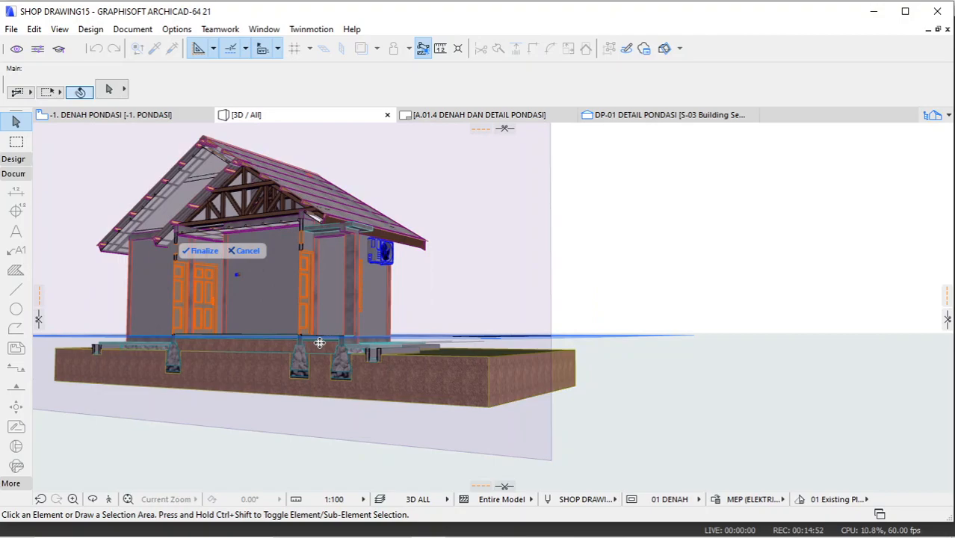
left_click(202, 251)
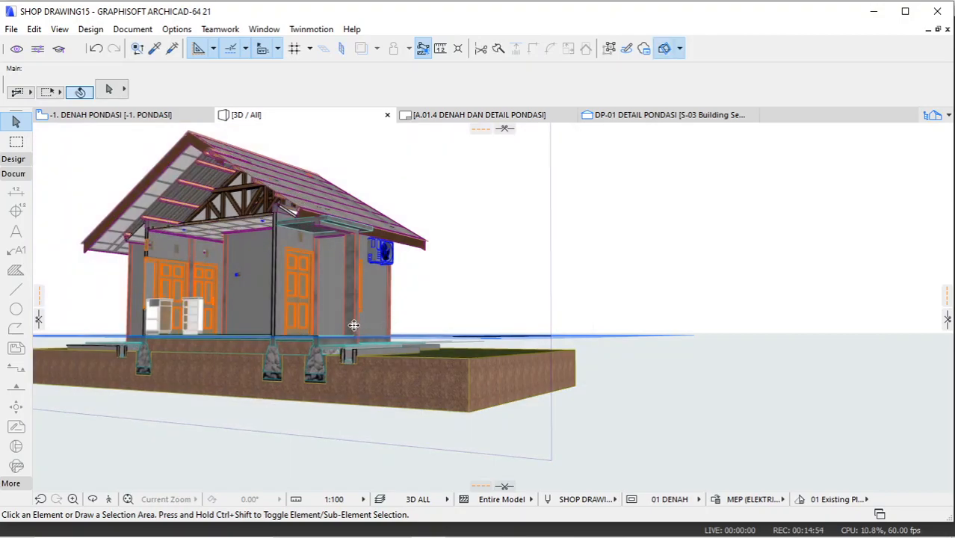
left_click(431, 300)
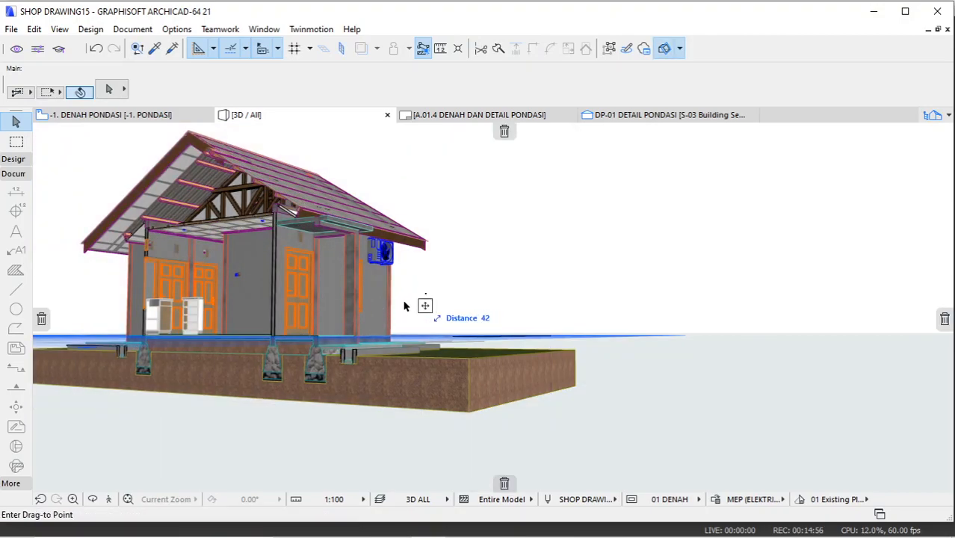
left_click(390, 303)
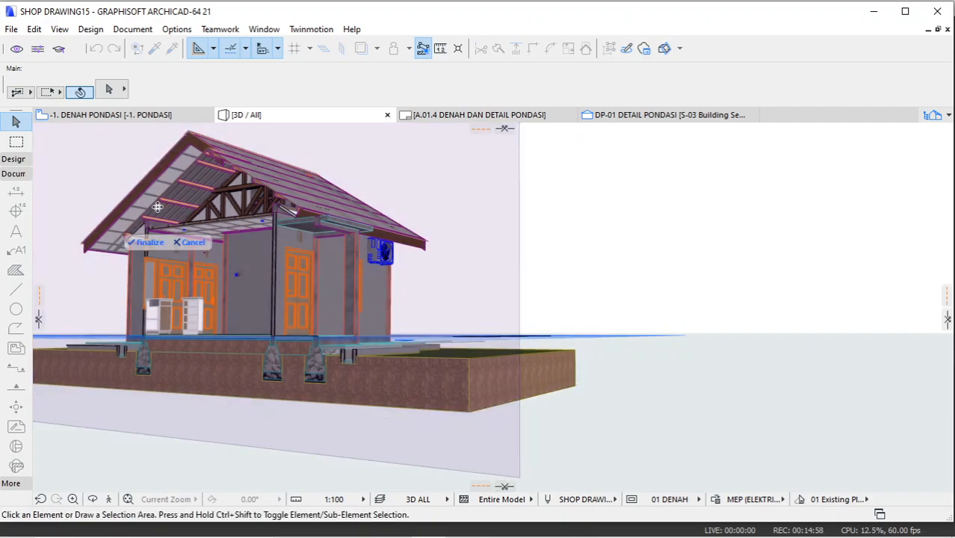
left_click(154, 241)
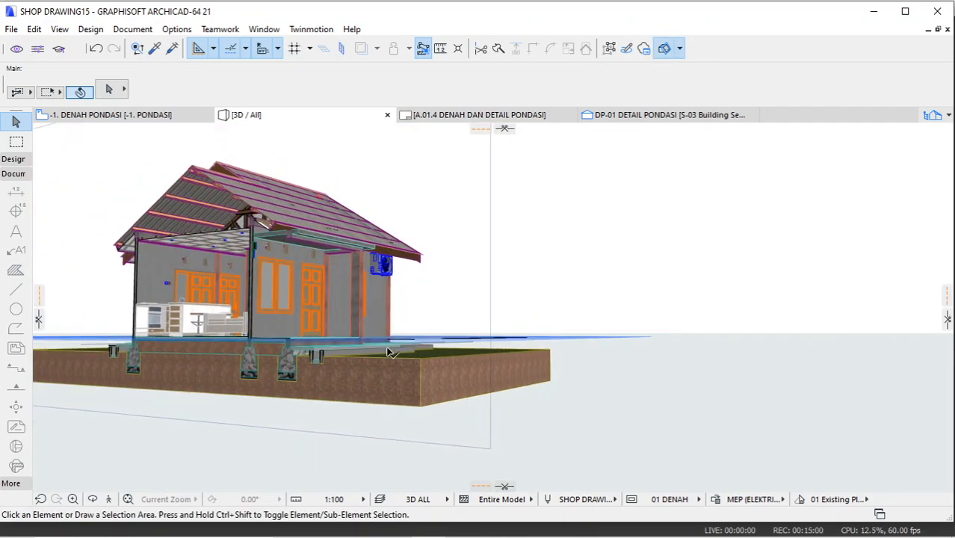
Step: Switch the cutaway model to the PONDASI layer combination and examine the cut stone footings and trenches
scroll(396, 340, "down", 2)
scroll(290, 280, "up", 4)
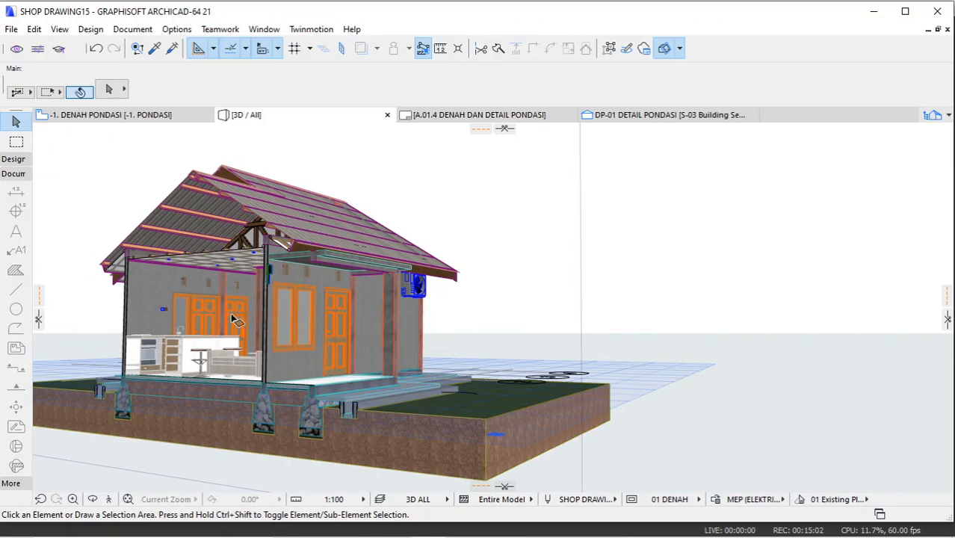
scroll(247, 333, "up", 1)
middle_click_drag(273, 334, 645, 280, "shift")
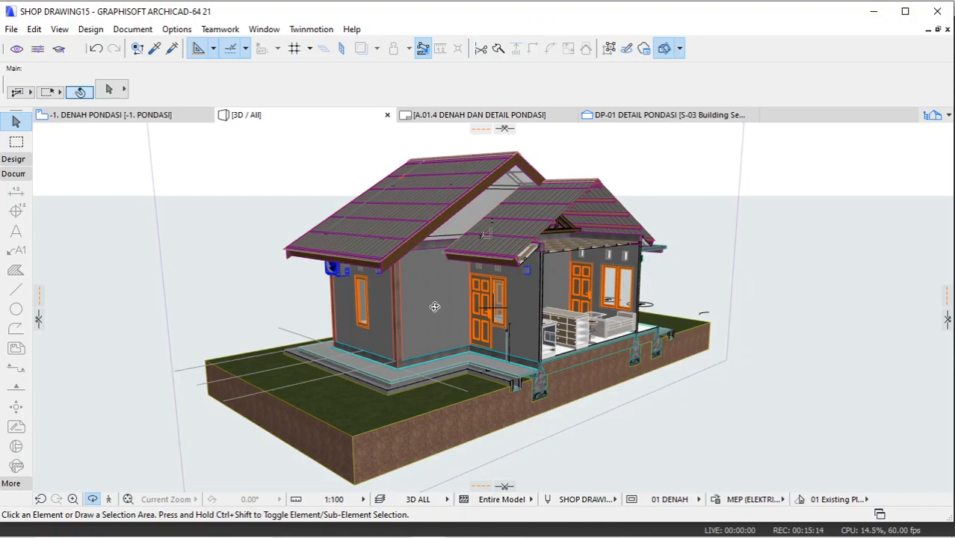
left_click(418, 499)
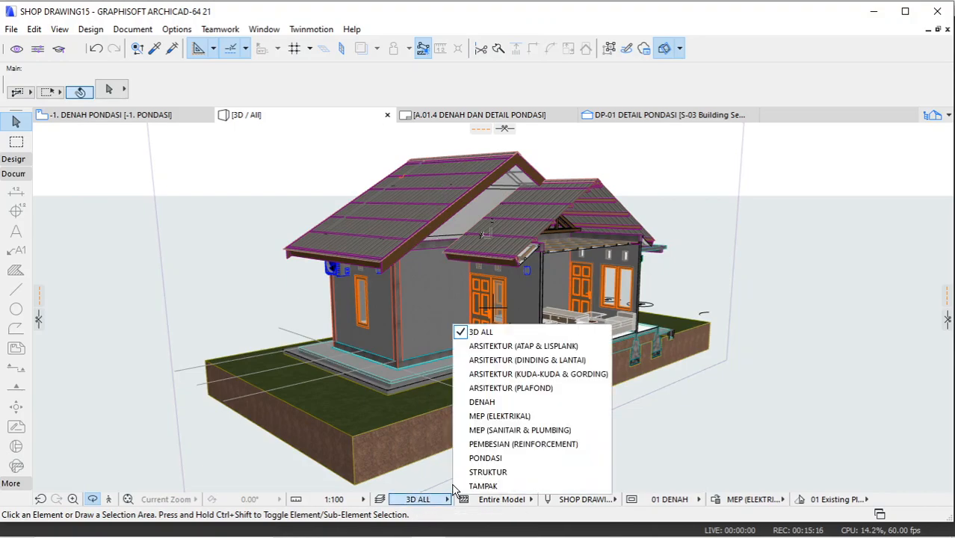
left_click(476, 455)
middle_click_drag(608, 307, 321, 291, "shift")
scroll(388, 315, "up", 5)
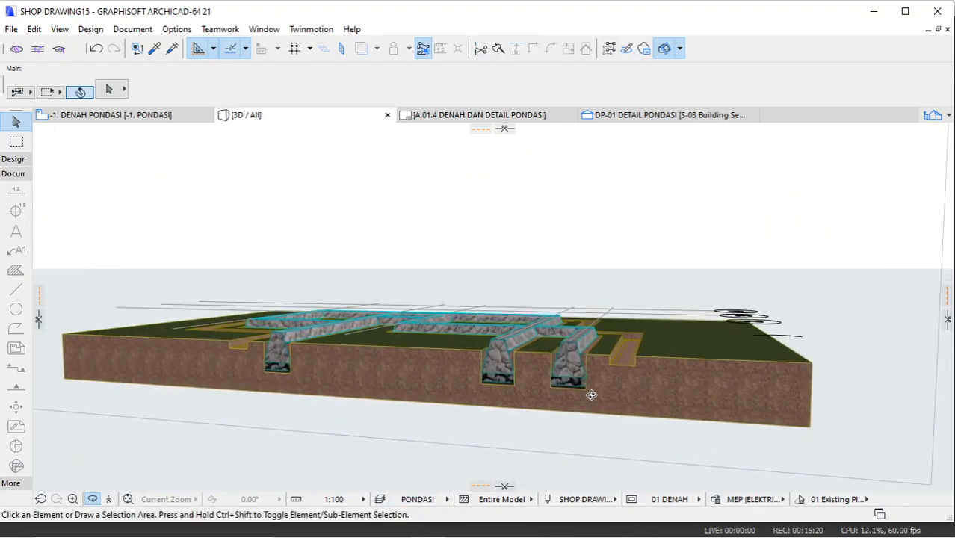
scroll(562, 352, "up", 2)
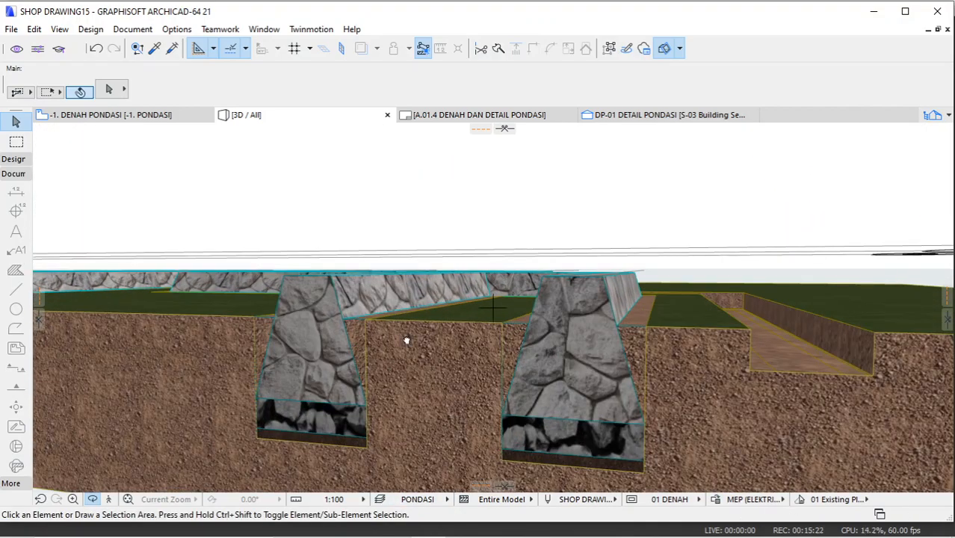
scroll(407, 340, "down", 4)
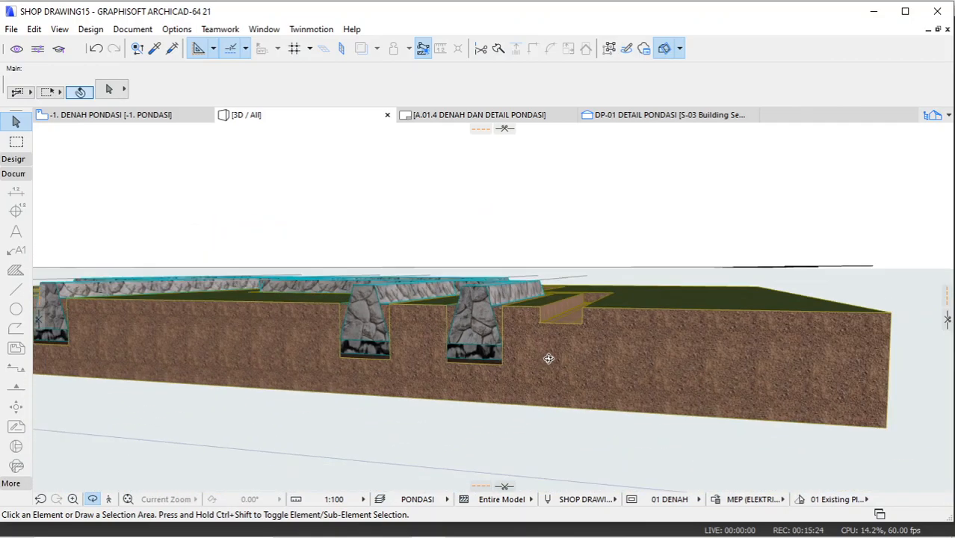
left_click_drag(549, 359, 492, 331)
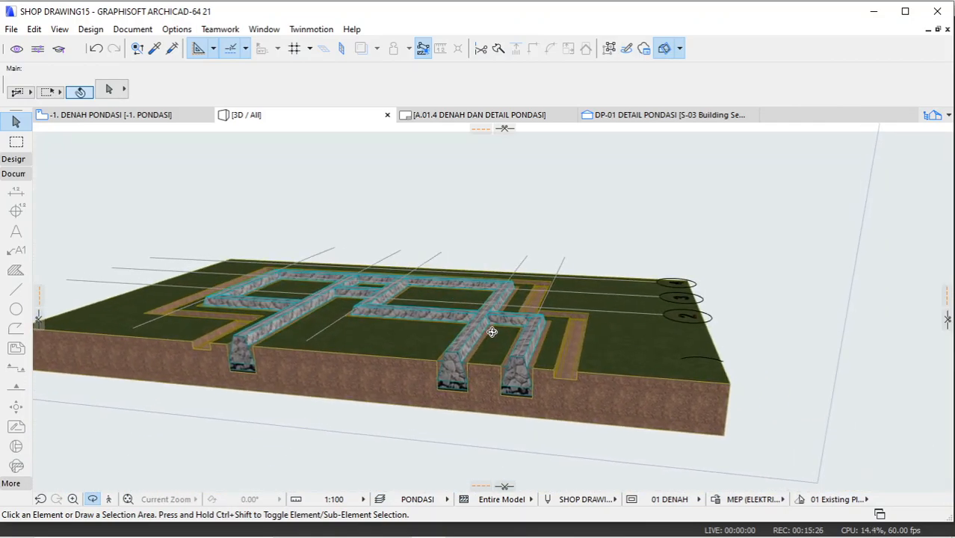